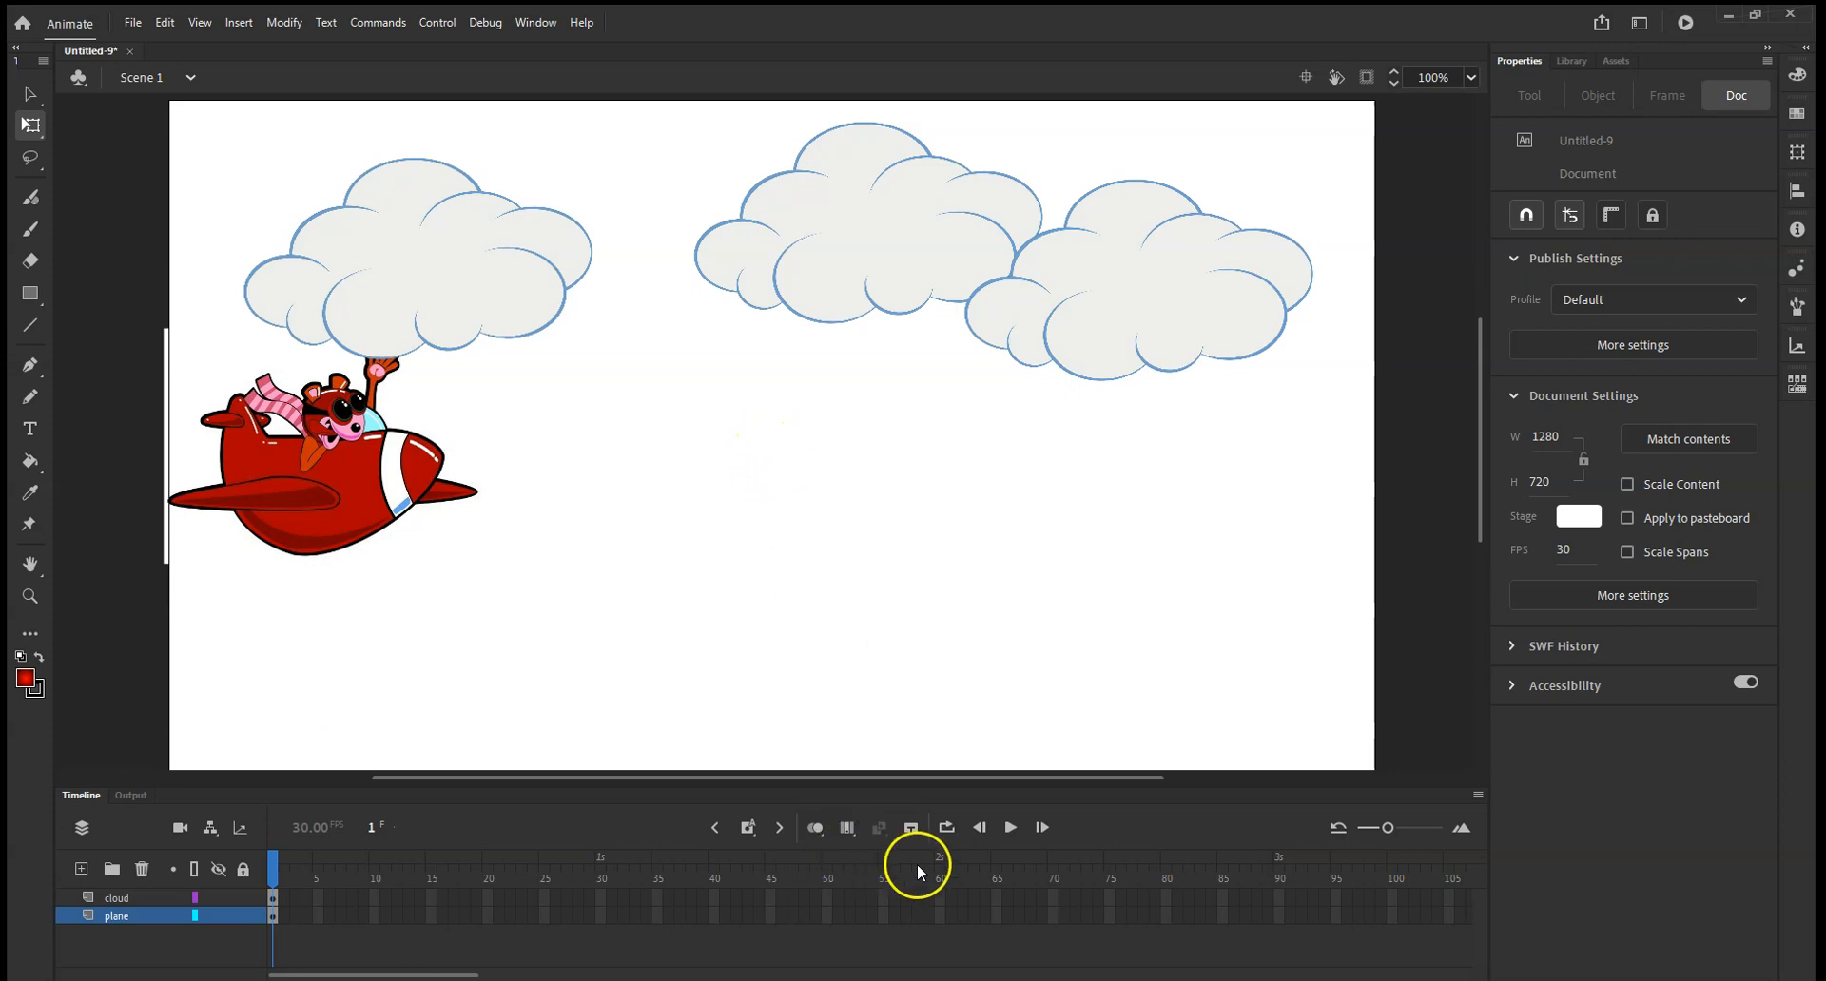
Extend the cloud and plane layers to frame 60 and create a motion tween on the plane layer, converting the plane to a symbol.
right_click(939, 926)
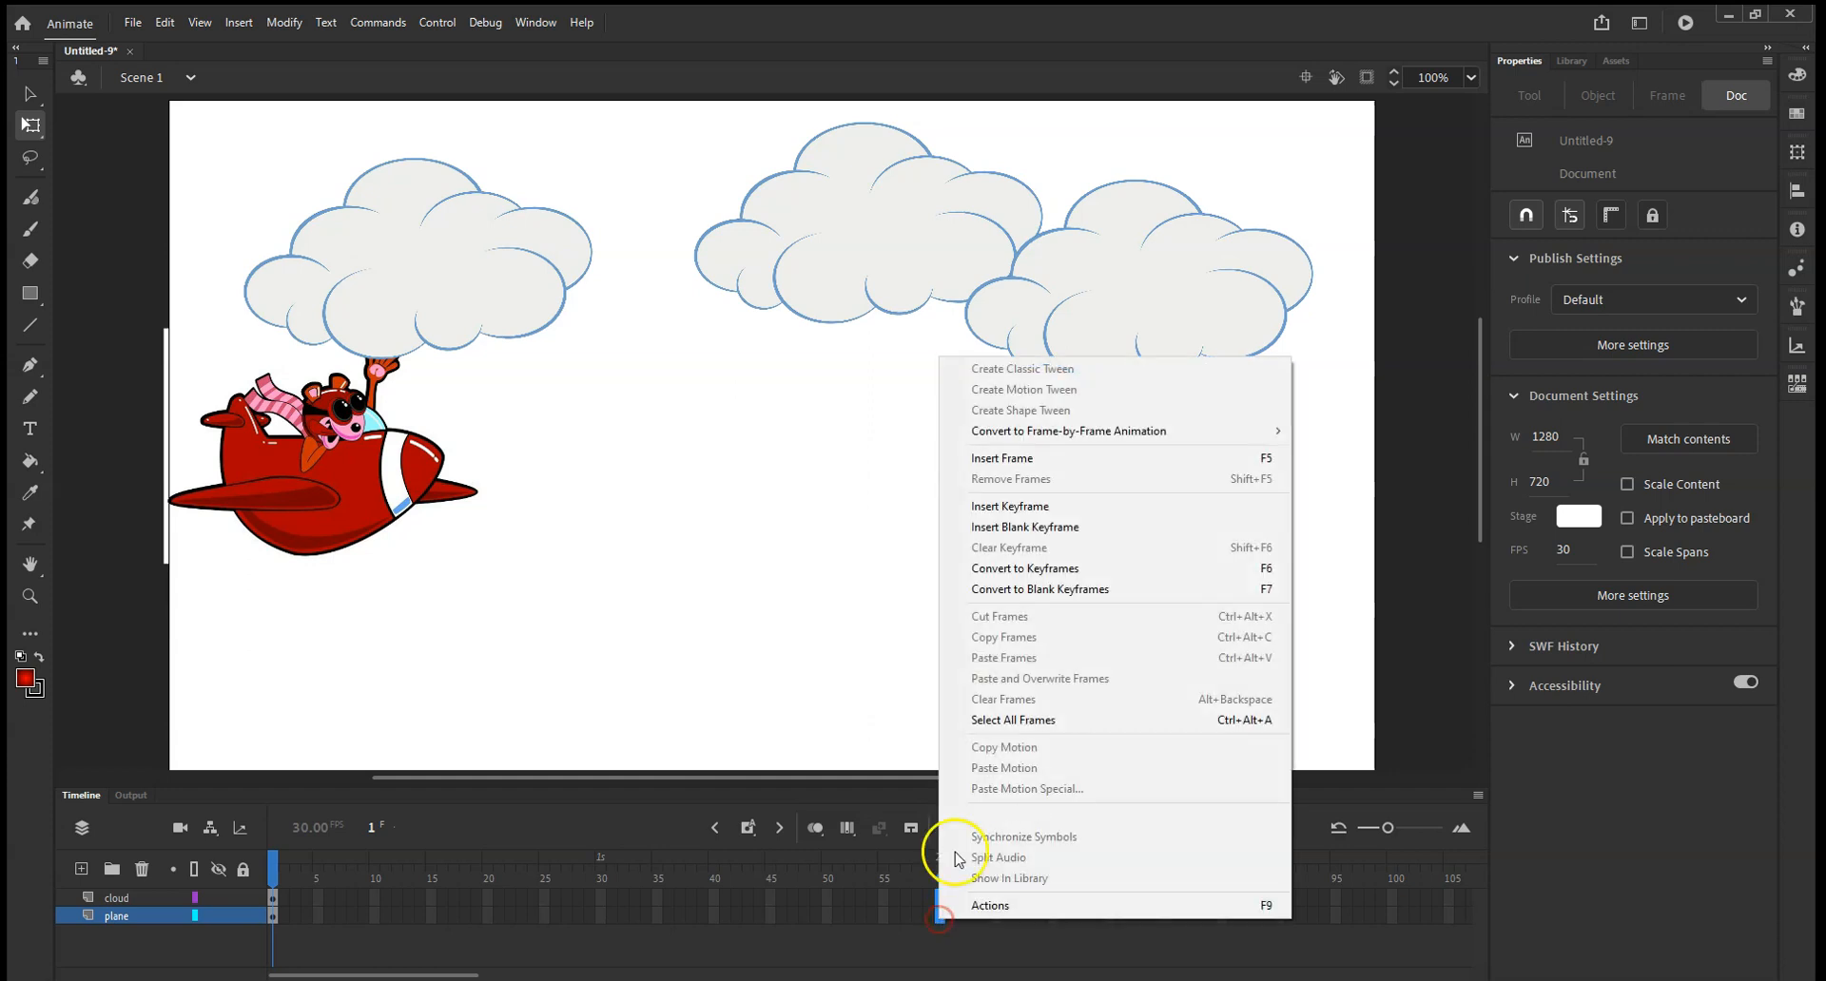
click(993, 461)
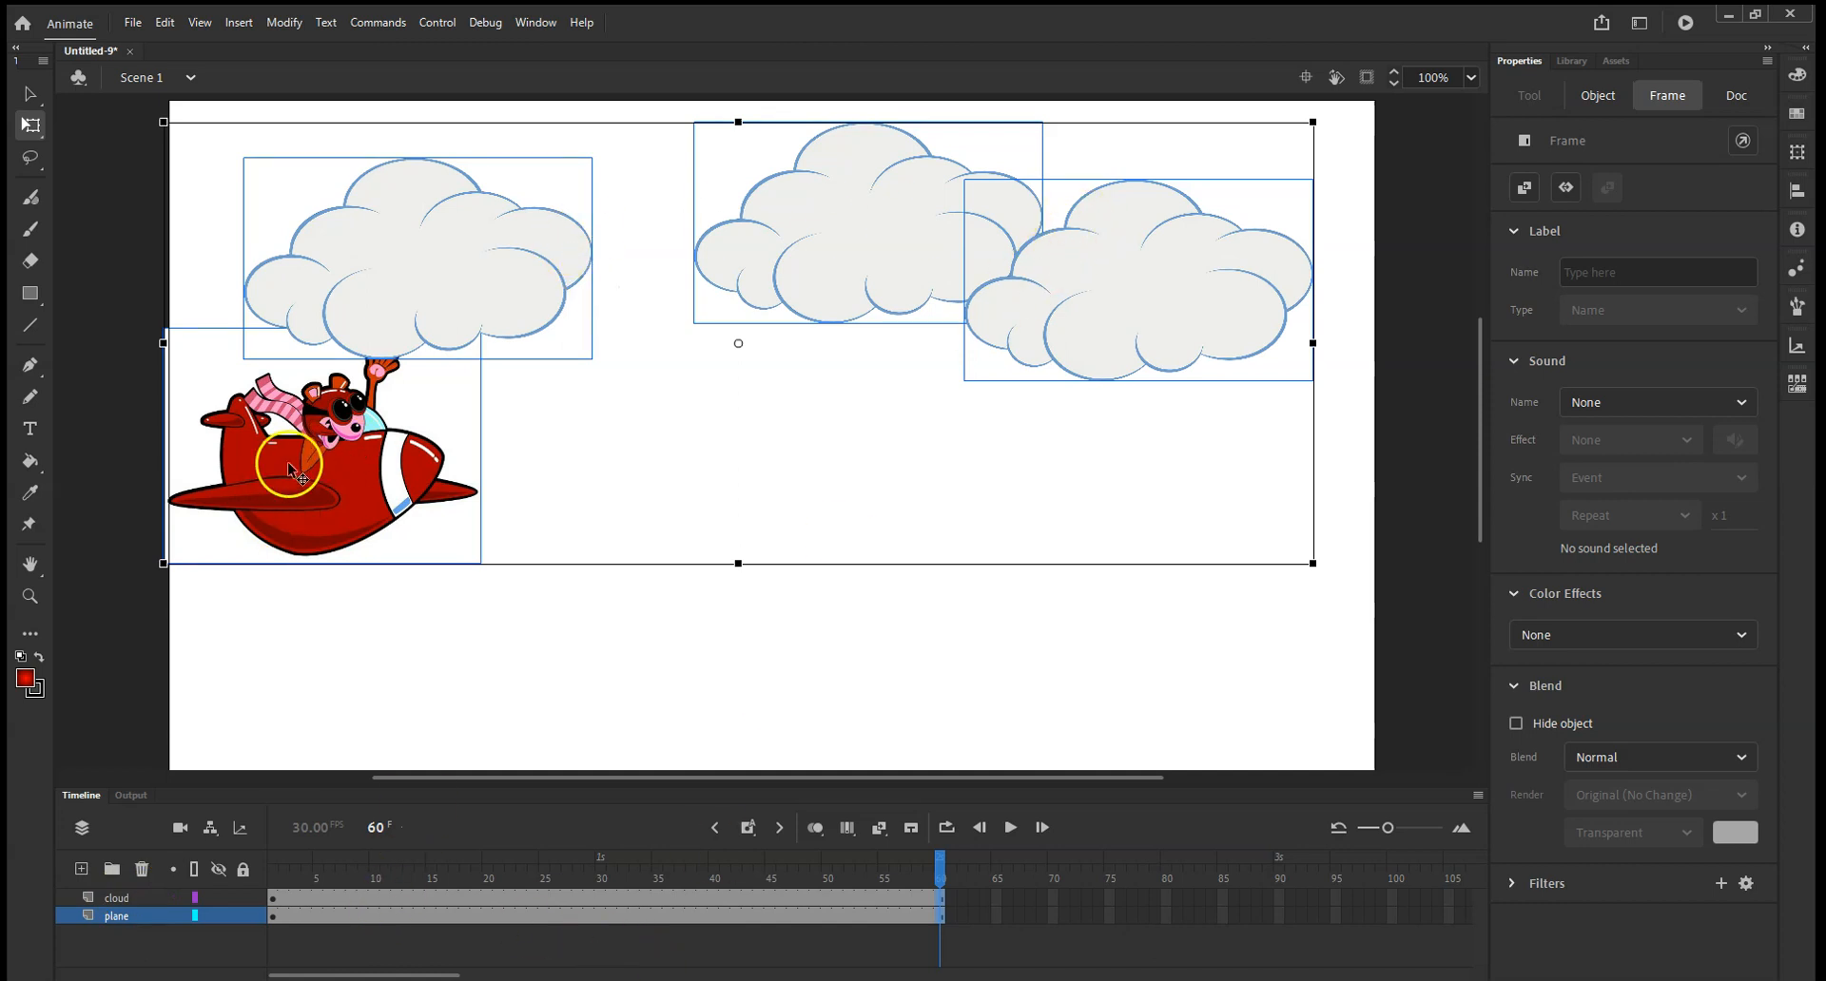
click(294, 936)
click(308, 918)
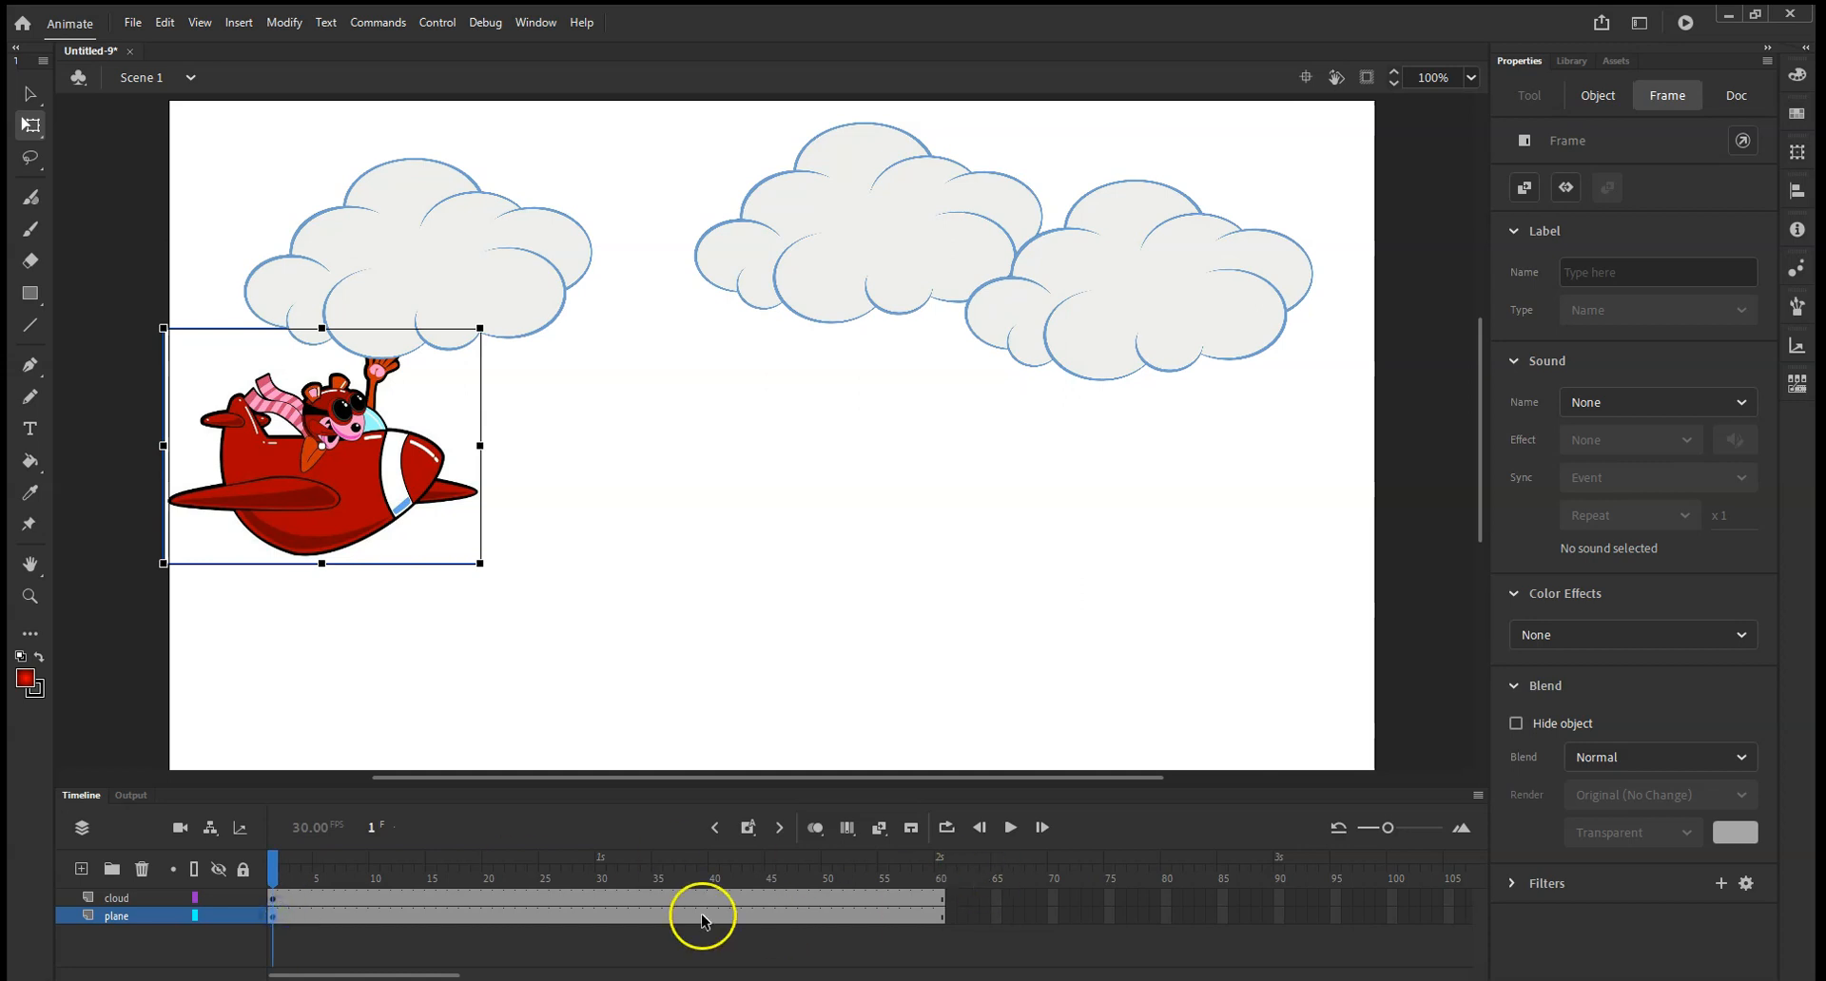
click(271, 918)
right_click(271, 917)
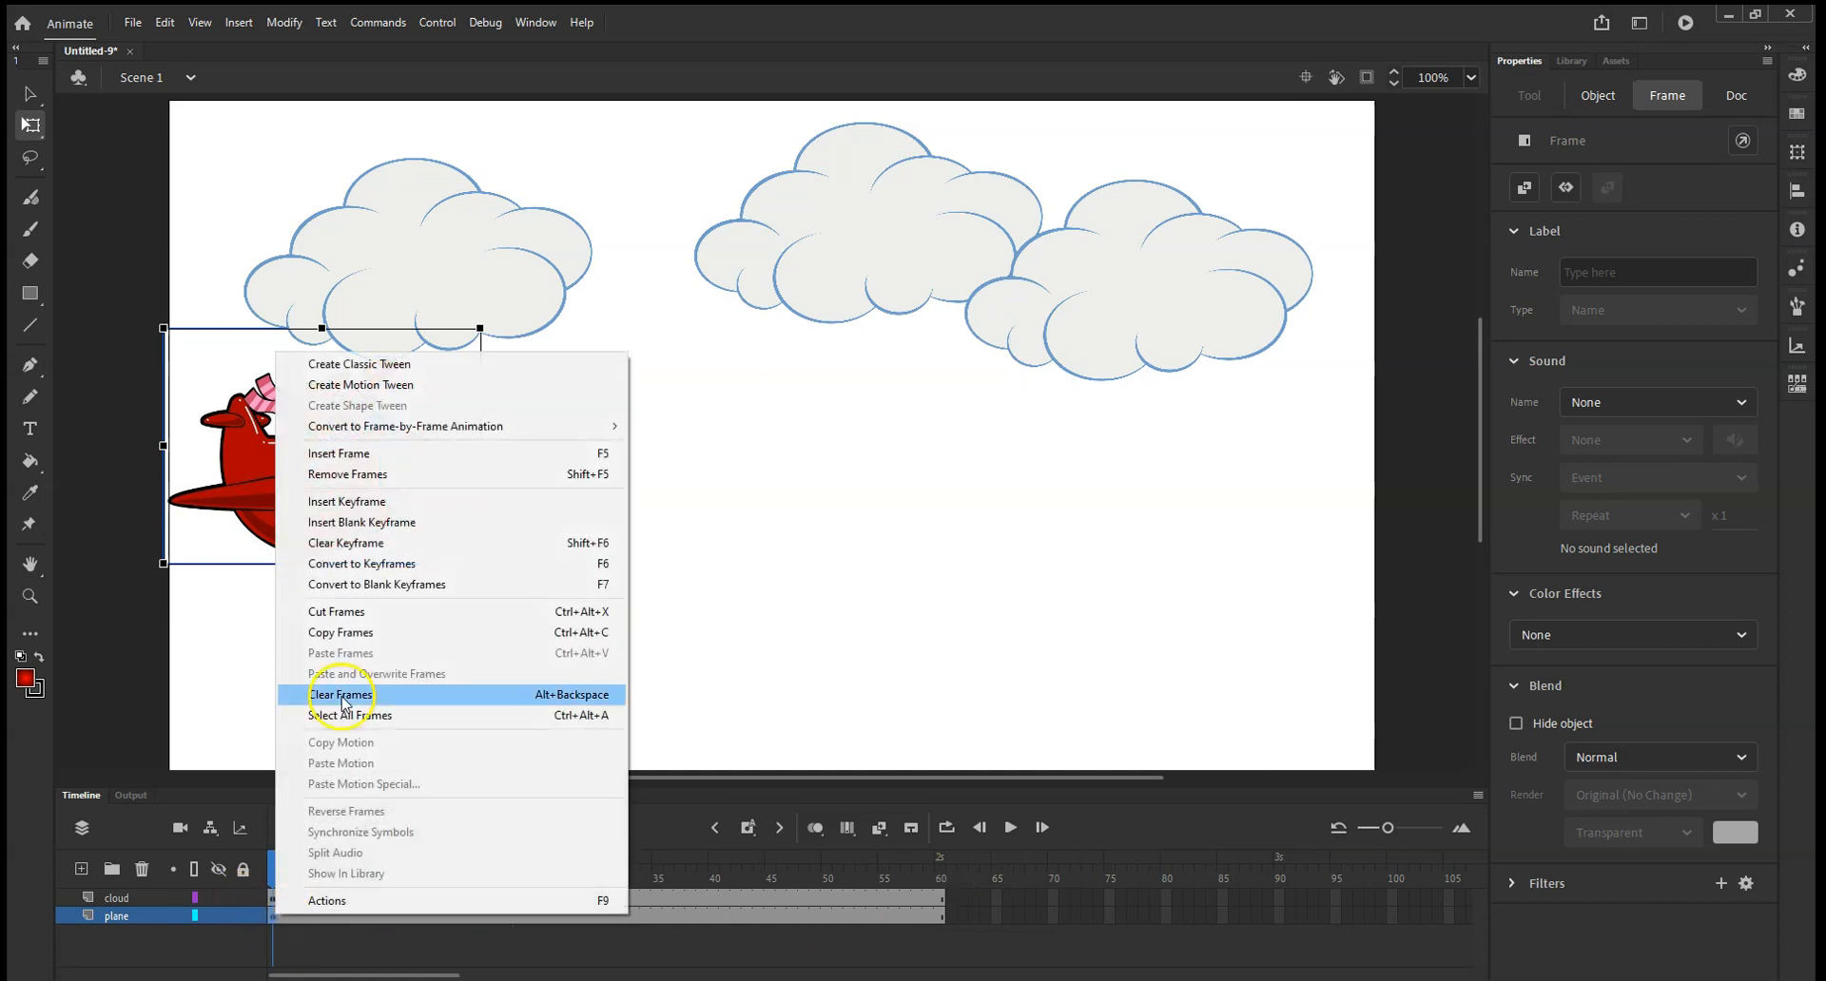
click(430, 392)
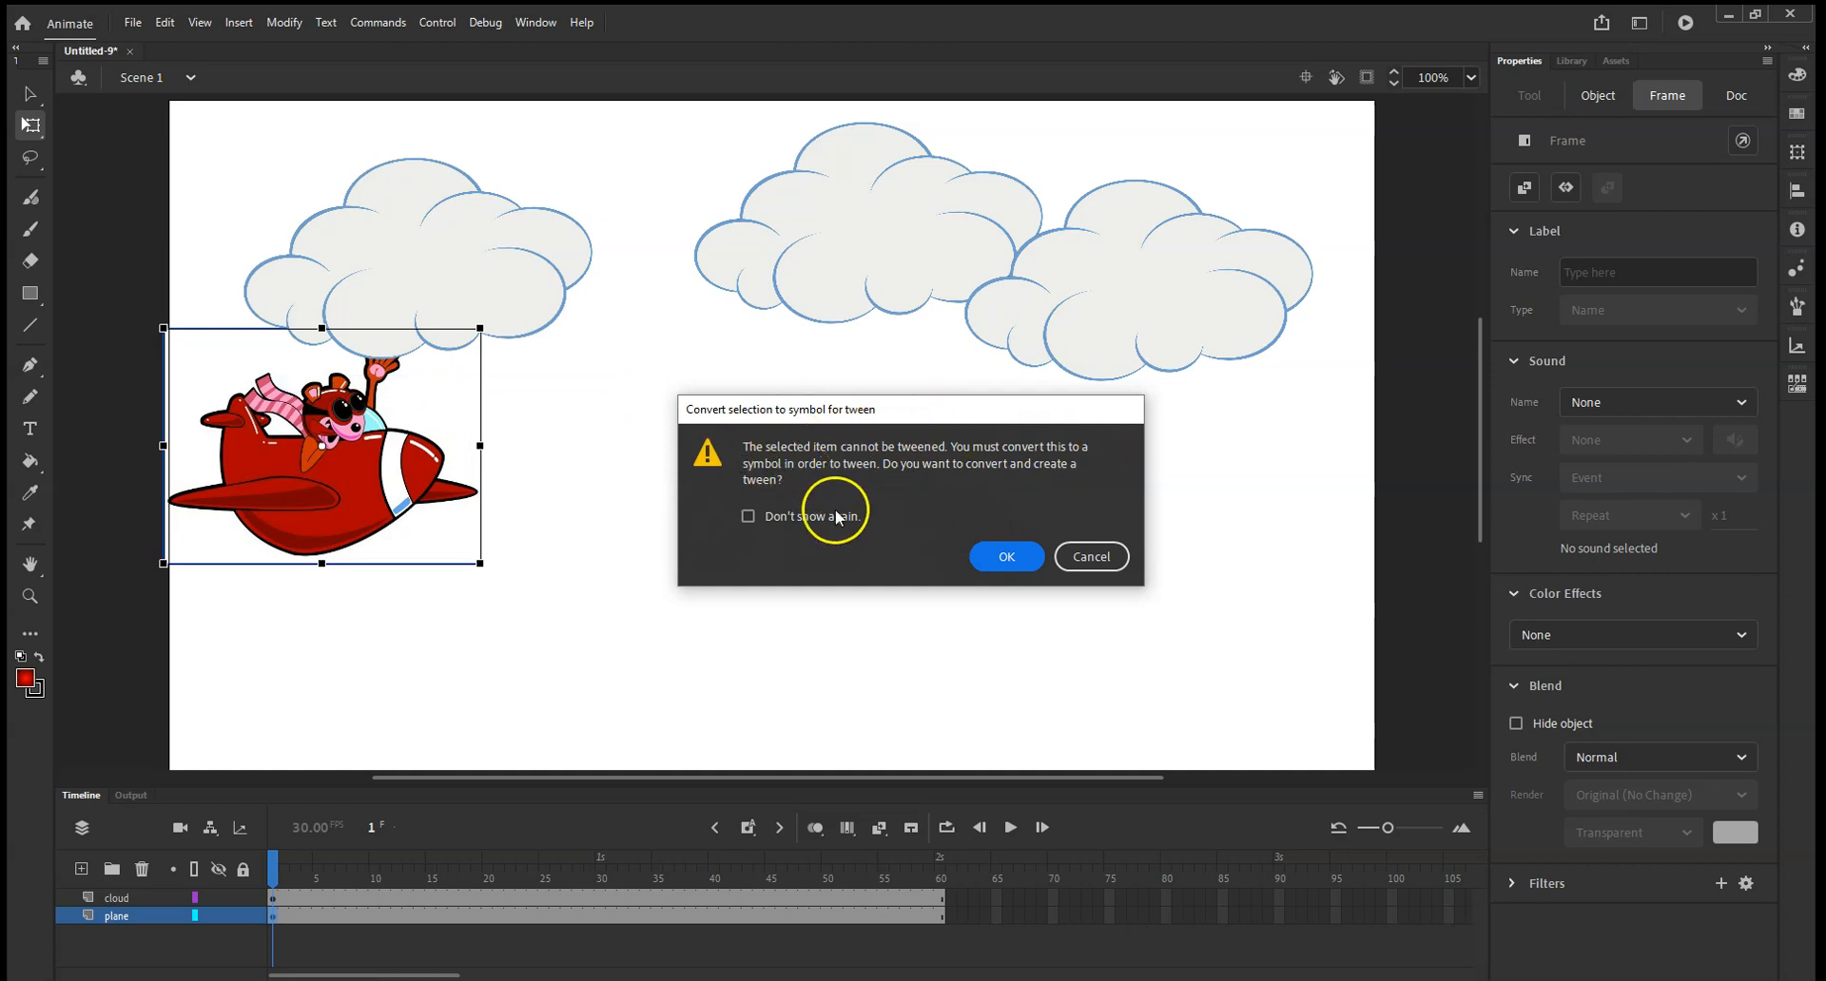
click(1028, 568)
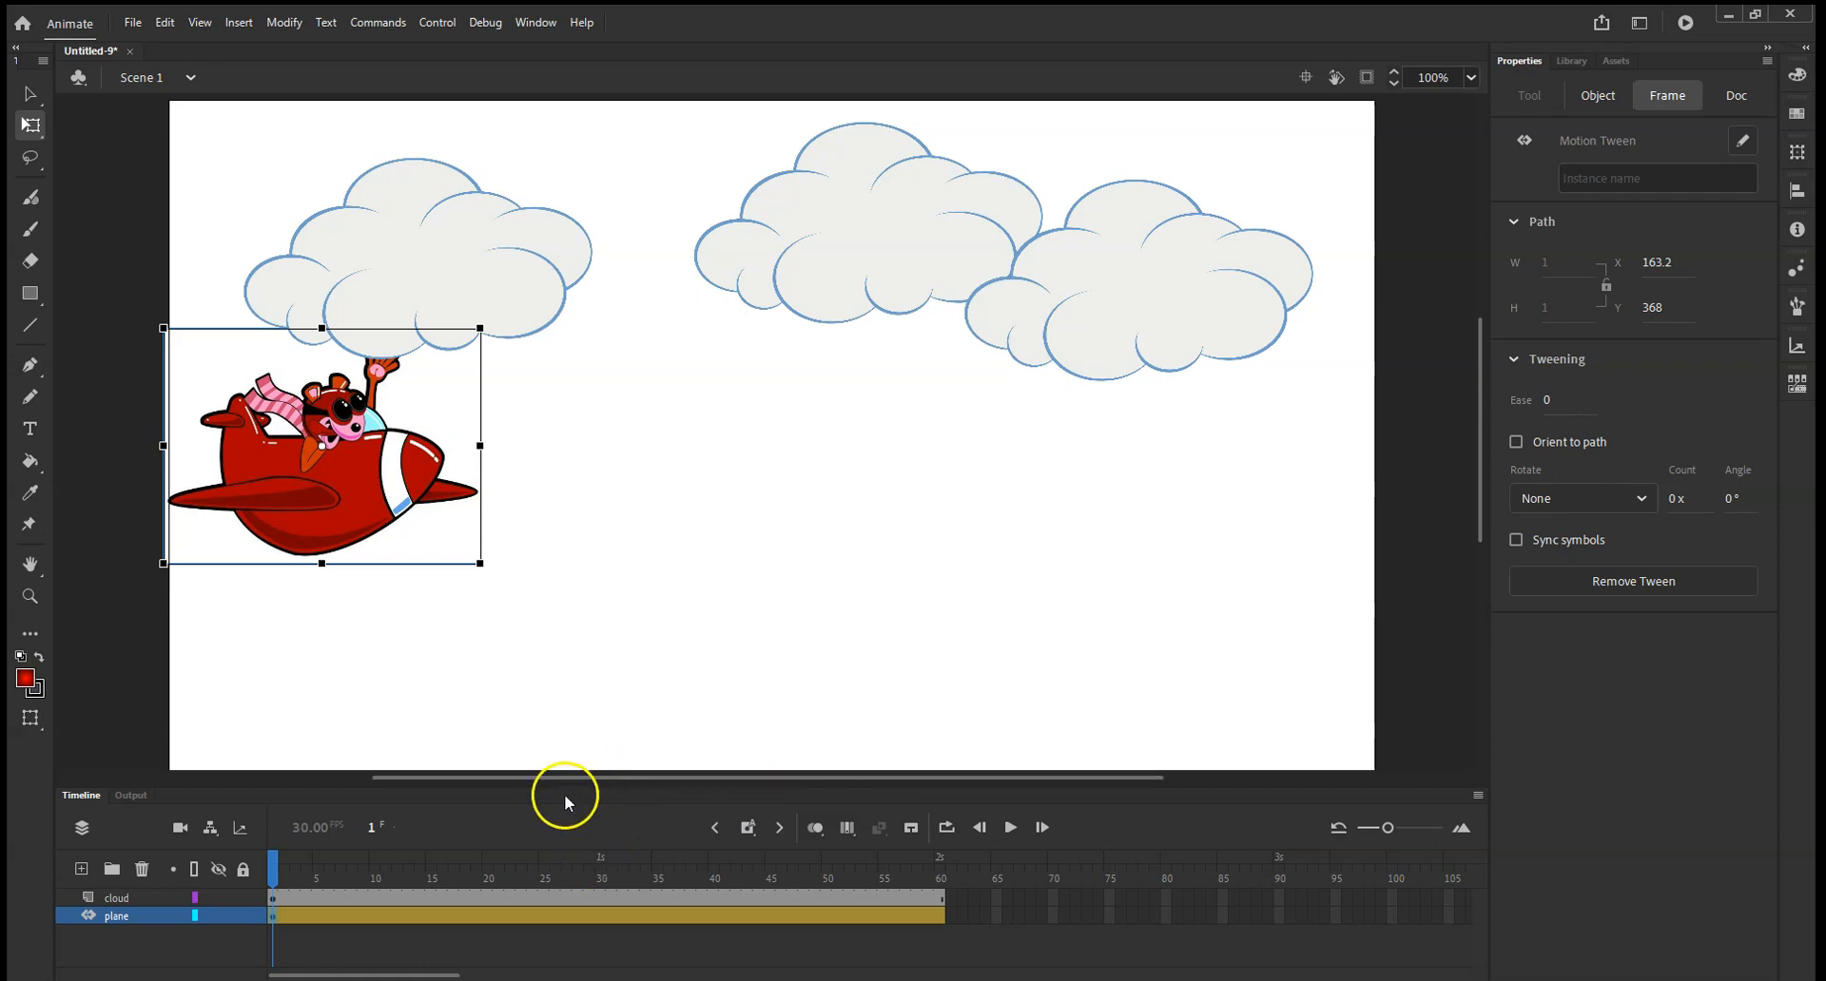
At frame 60, move the plane across to the stage's far edge, at about X 1008, Y 201.
drag(272, 877, 948, 854)
click(575, 673)
drag(358, 481, 1278, 457)
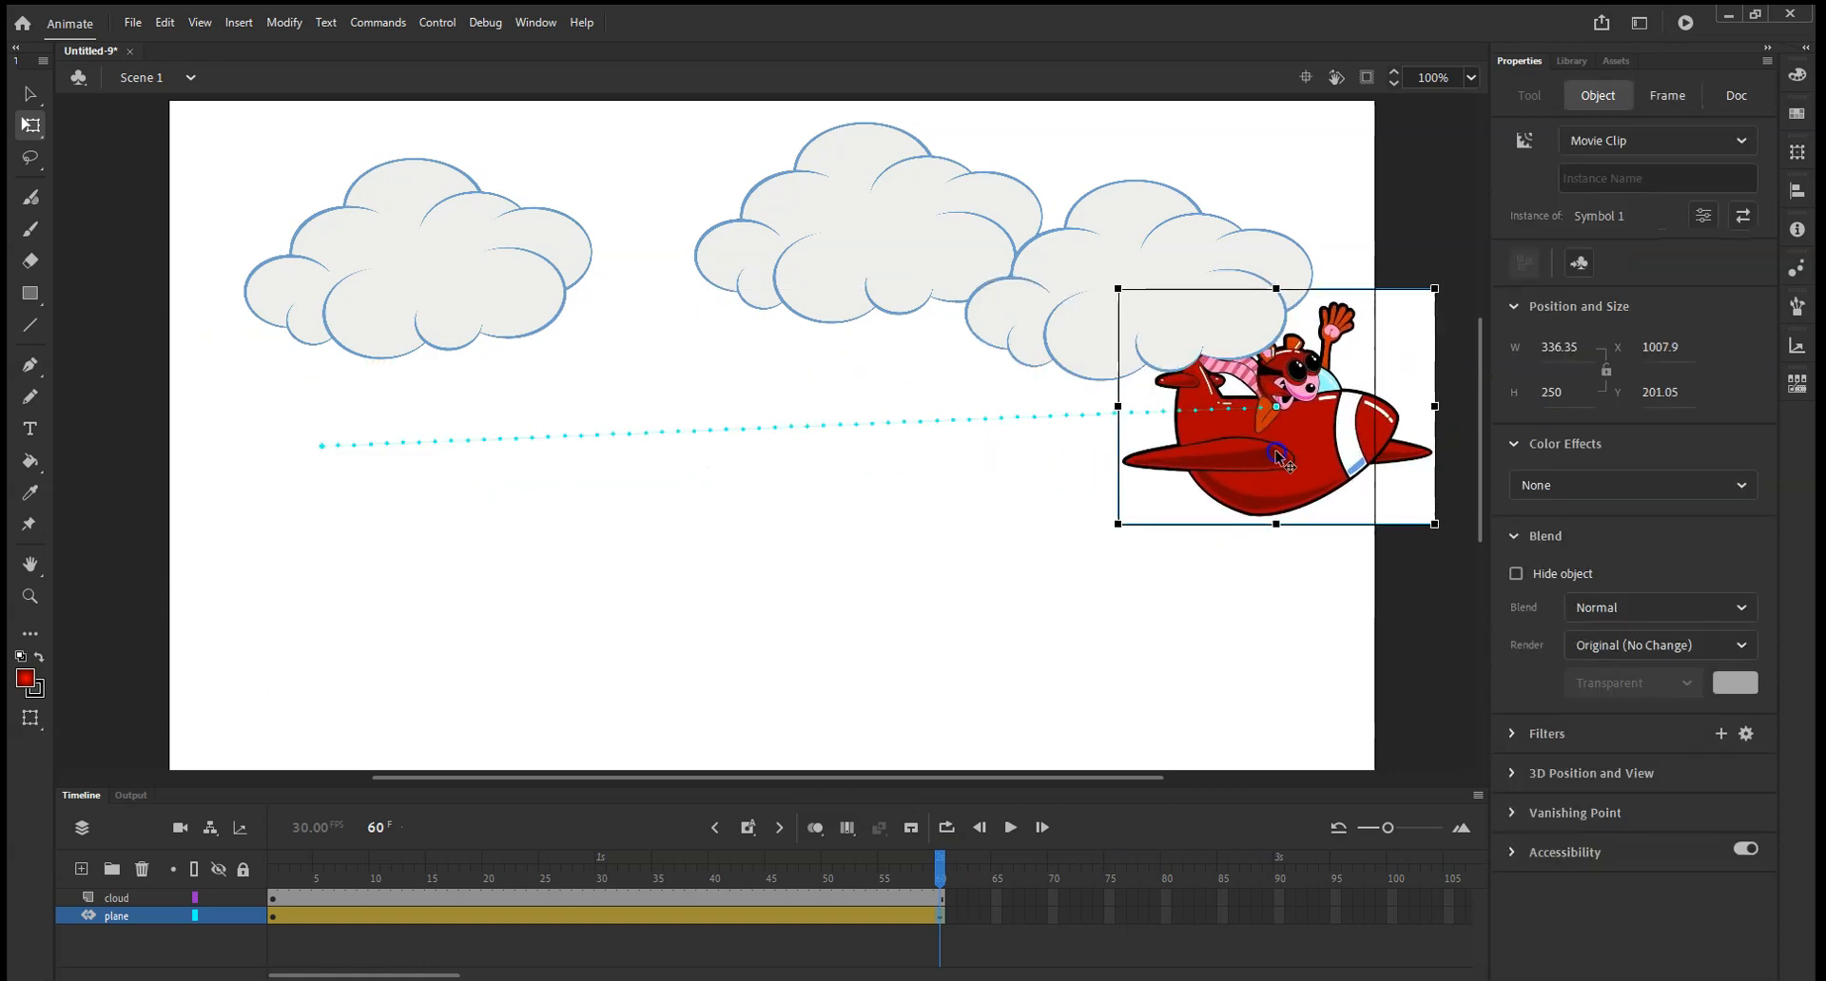
click(587, 440)
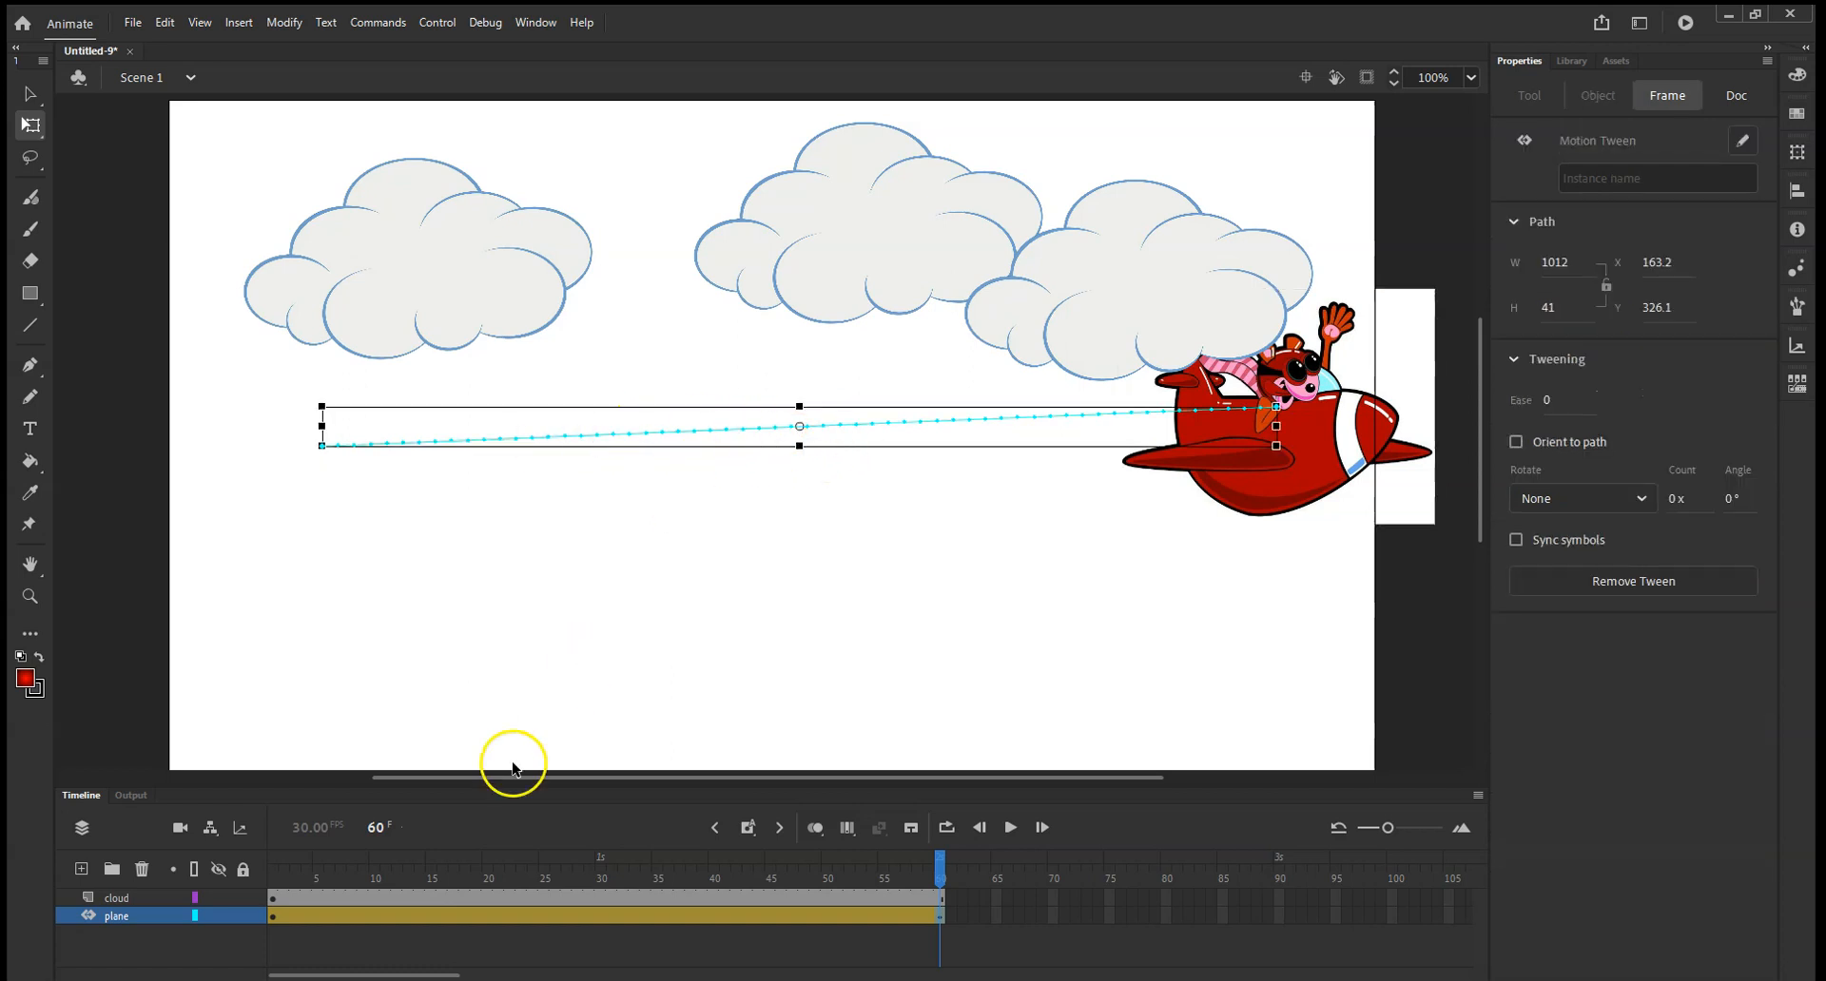
Bend the plane's motion path by raising it to about Y 174 at frame 25 and lowering it to about Y 238 at frame 38.
drag(939, 858, 550, 868)
click(789, 490)
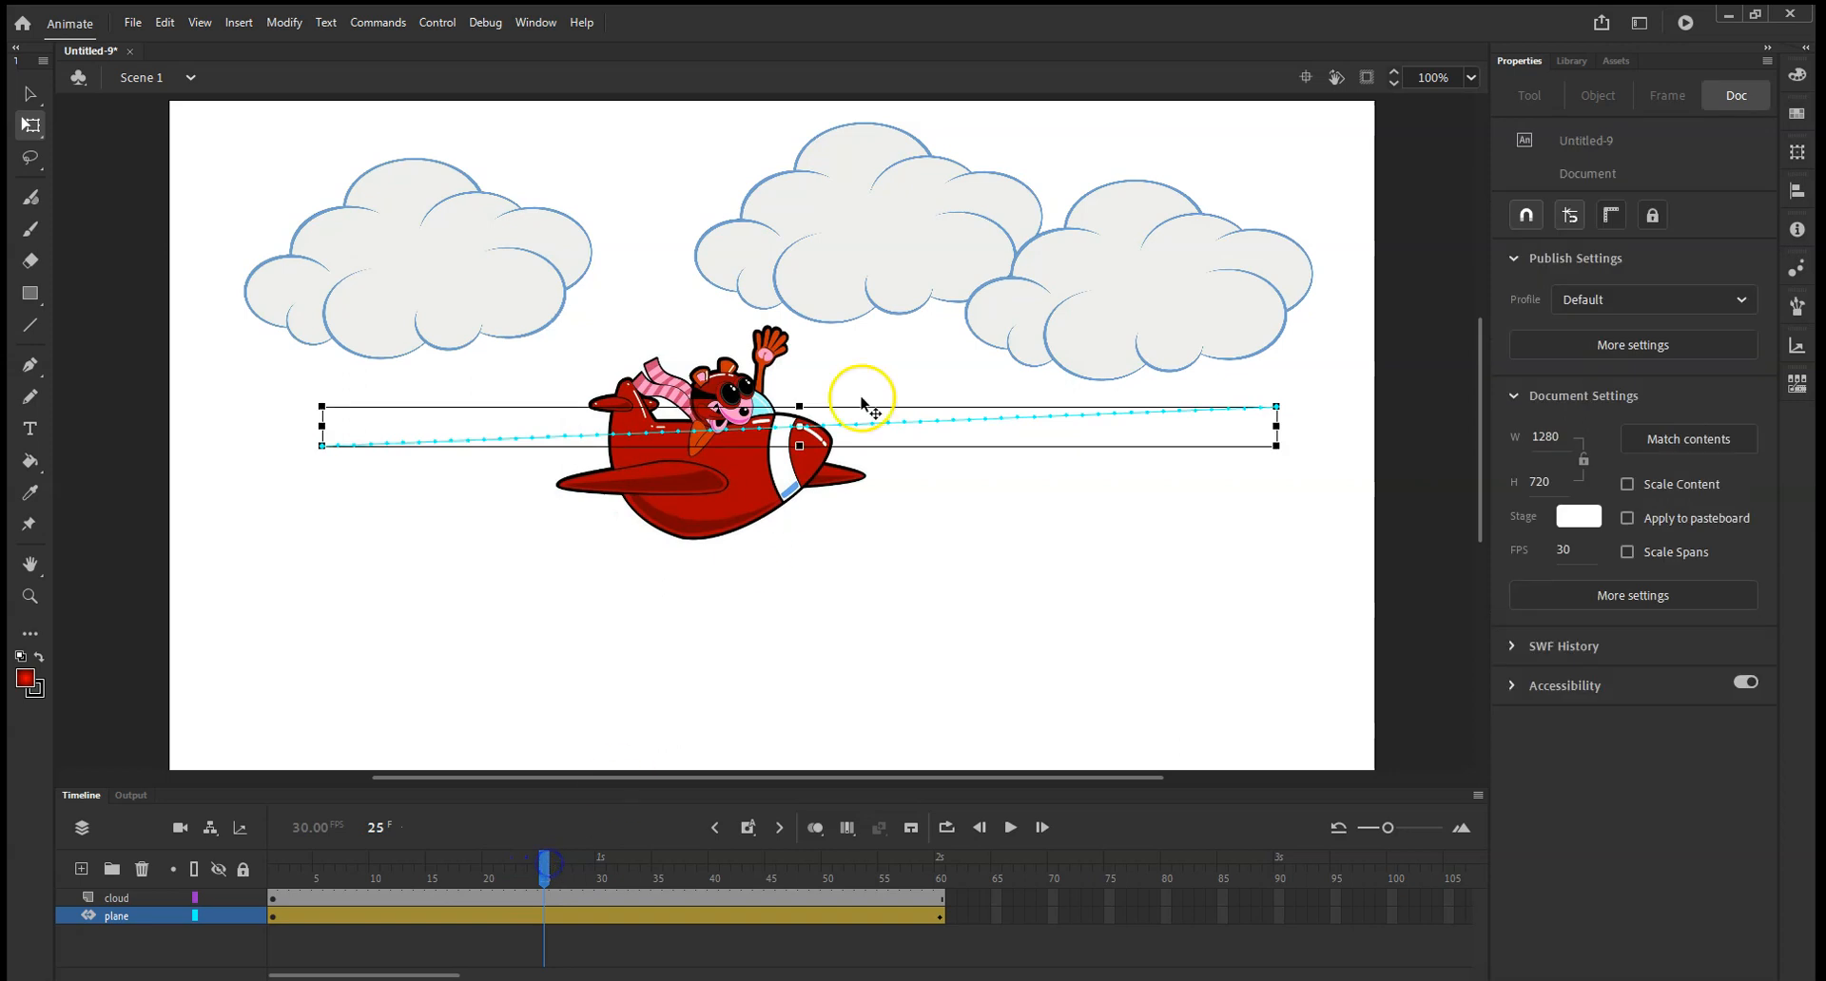
click(718, 478)
drag(718, 478, 728, 439)
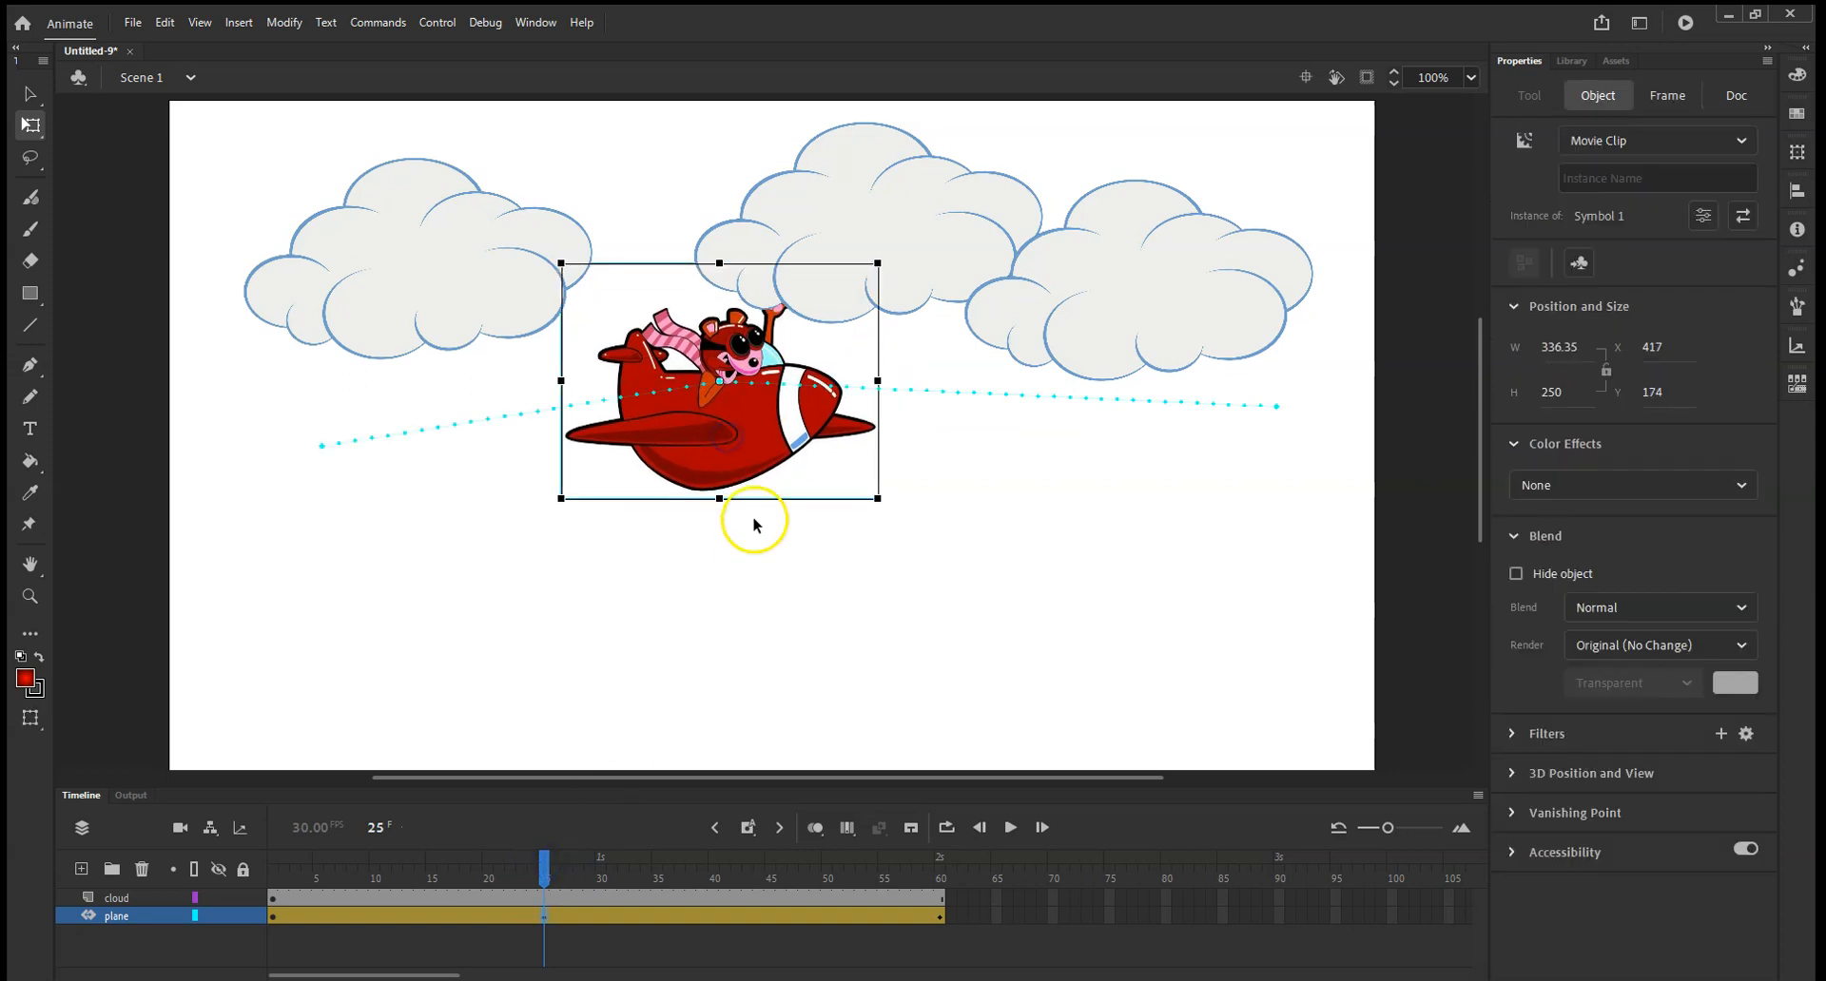
drag(551, 865, 687, 921)
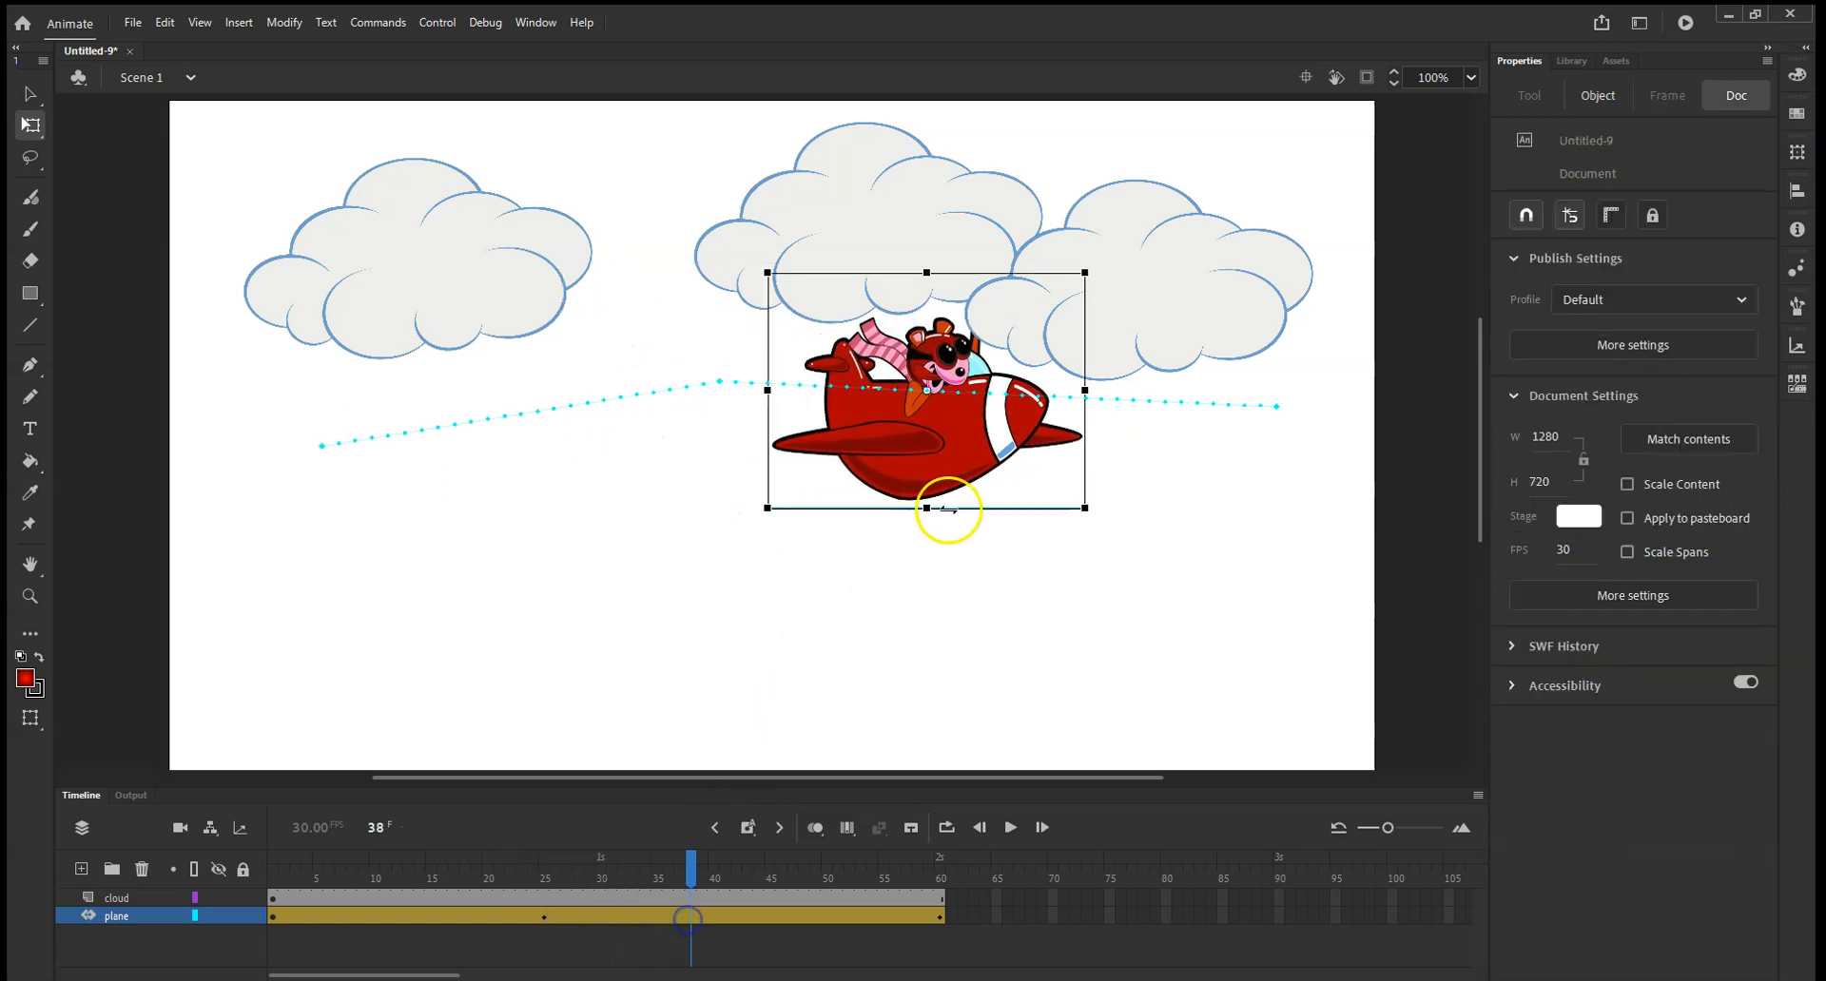
drag(910, 465, 911, 517)
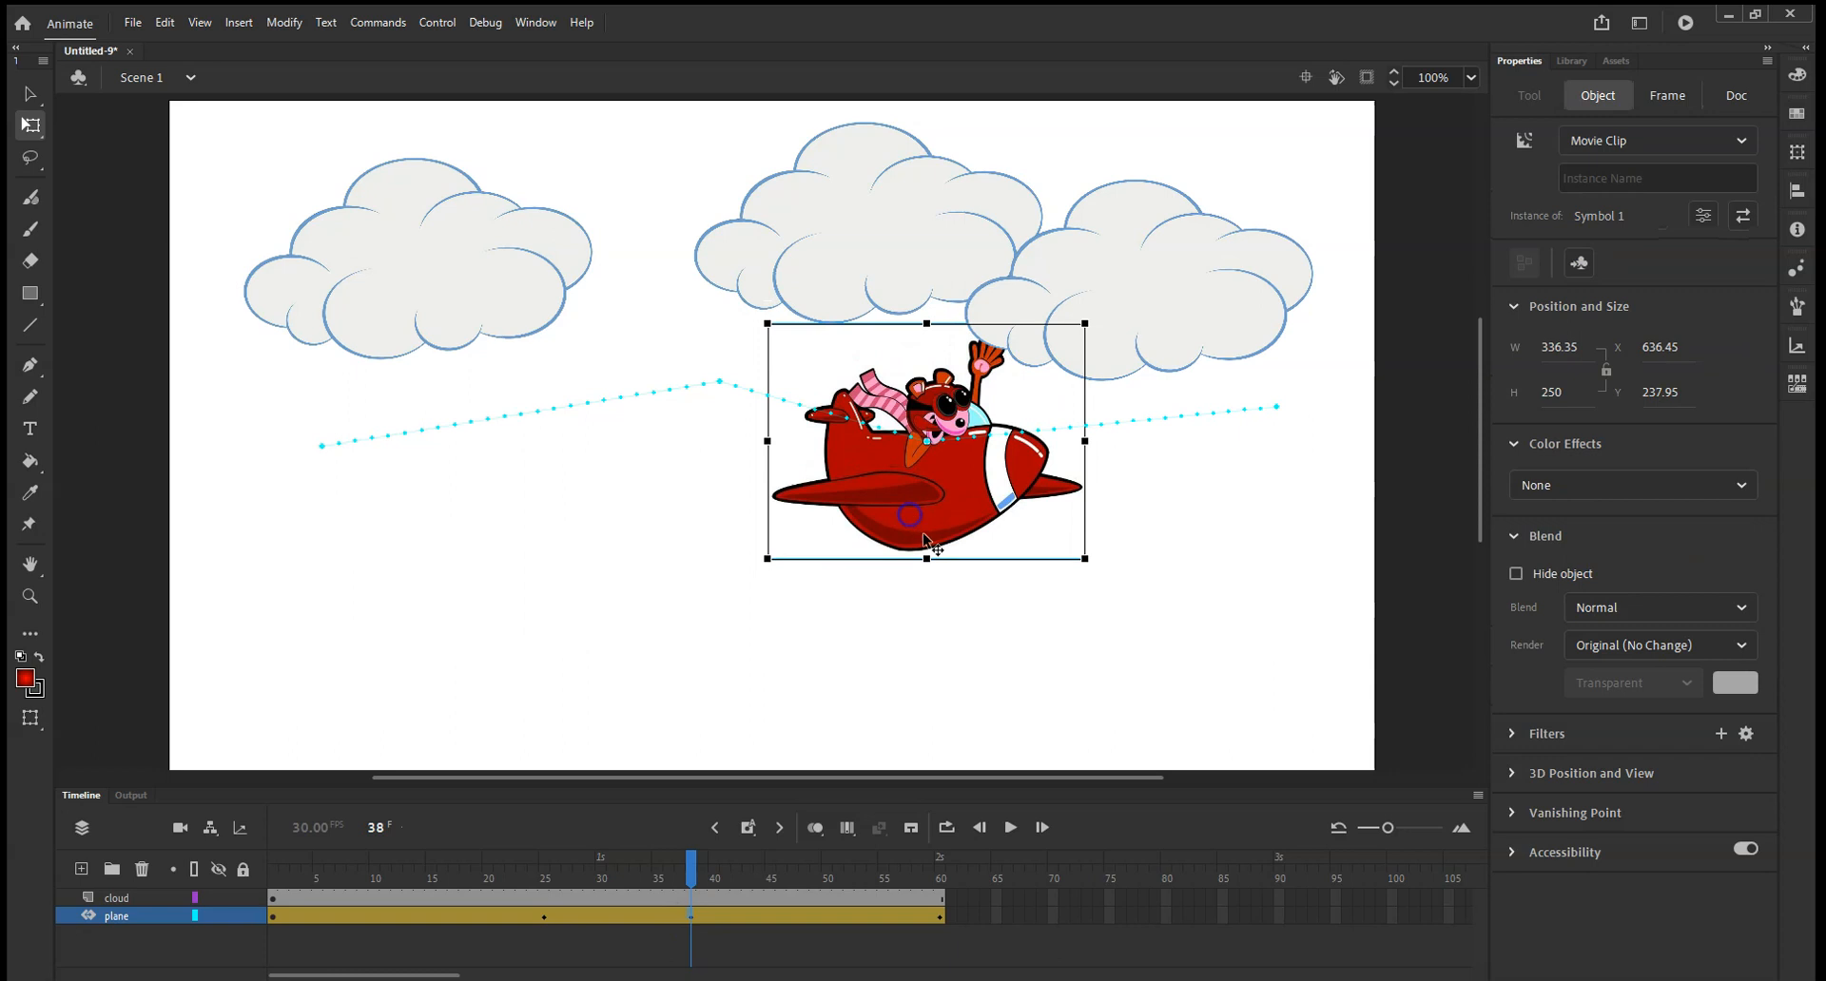
Play the plane animation from frame 1 to check the bent motion path.
drag(691, 873, 270, 869)
click(1011, 830)
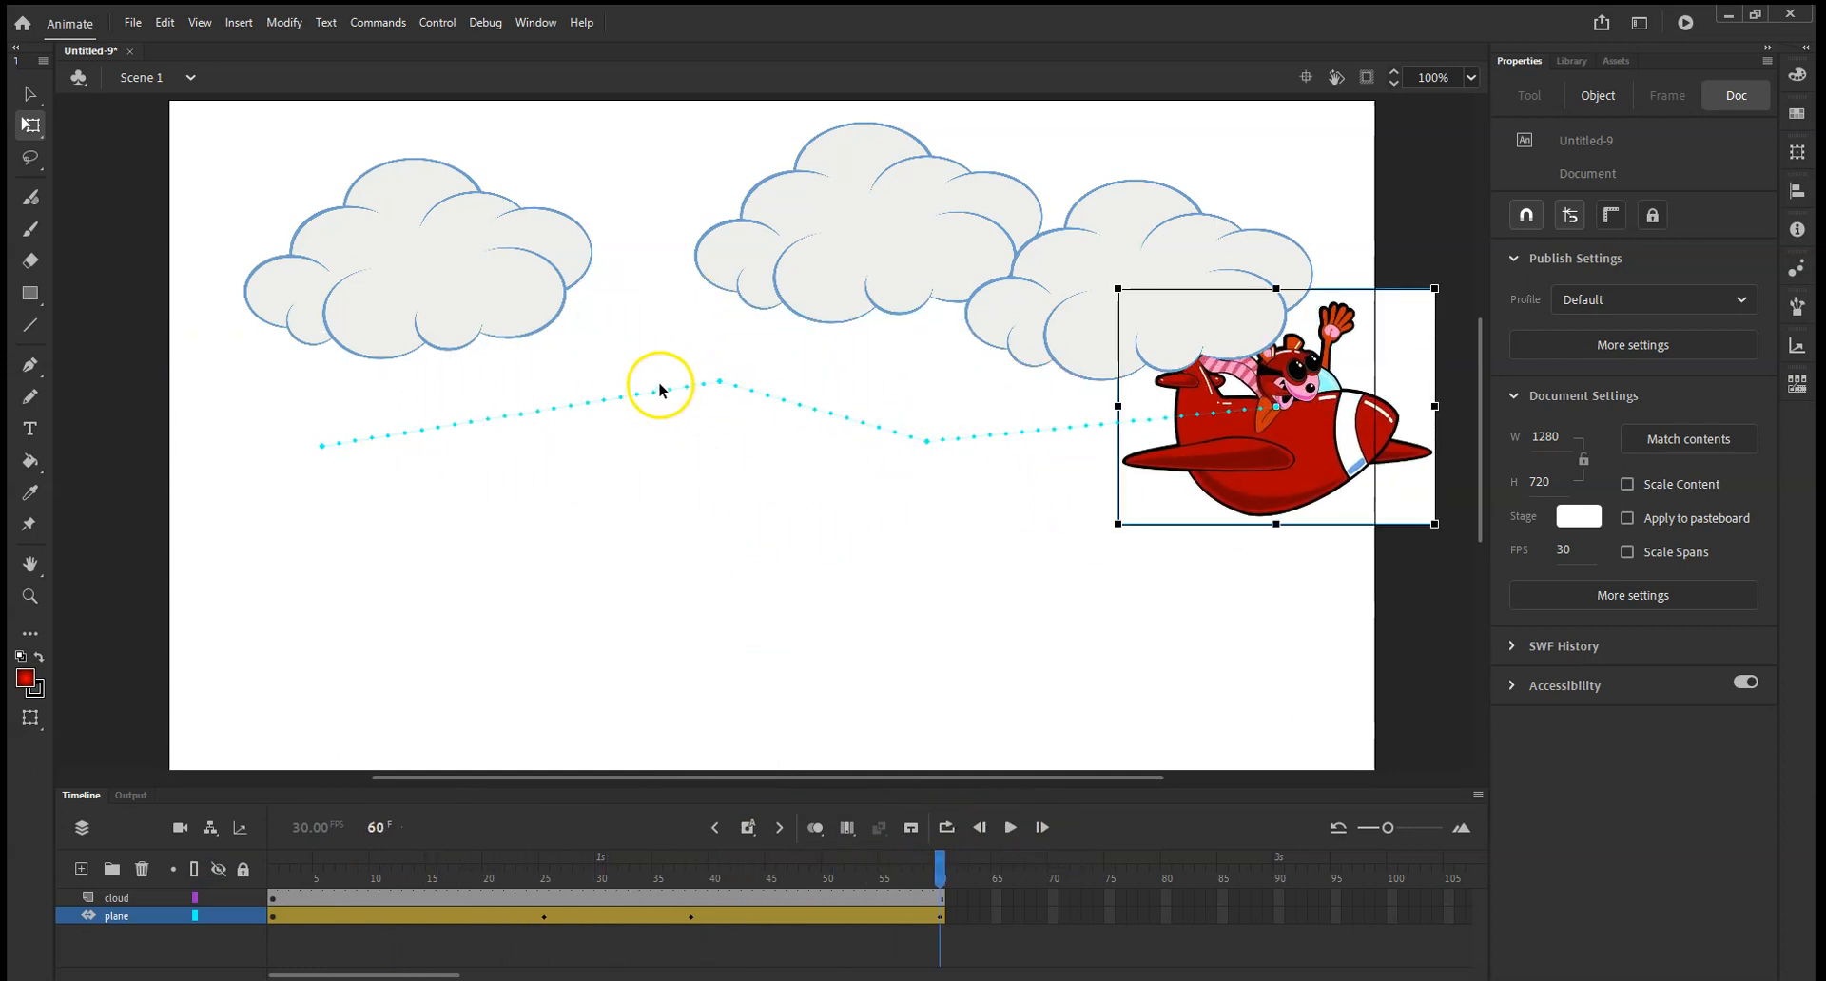
key(alt)
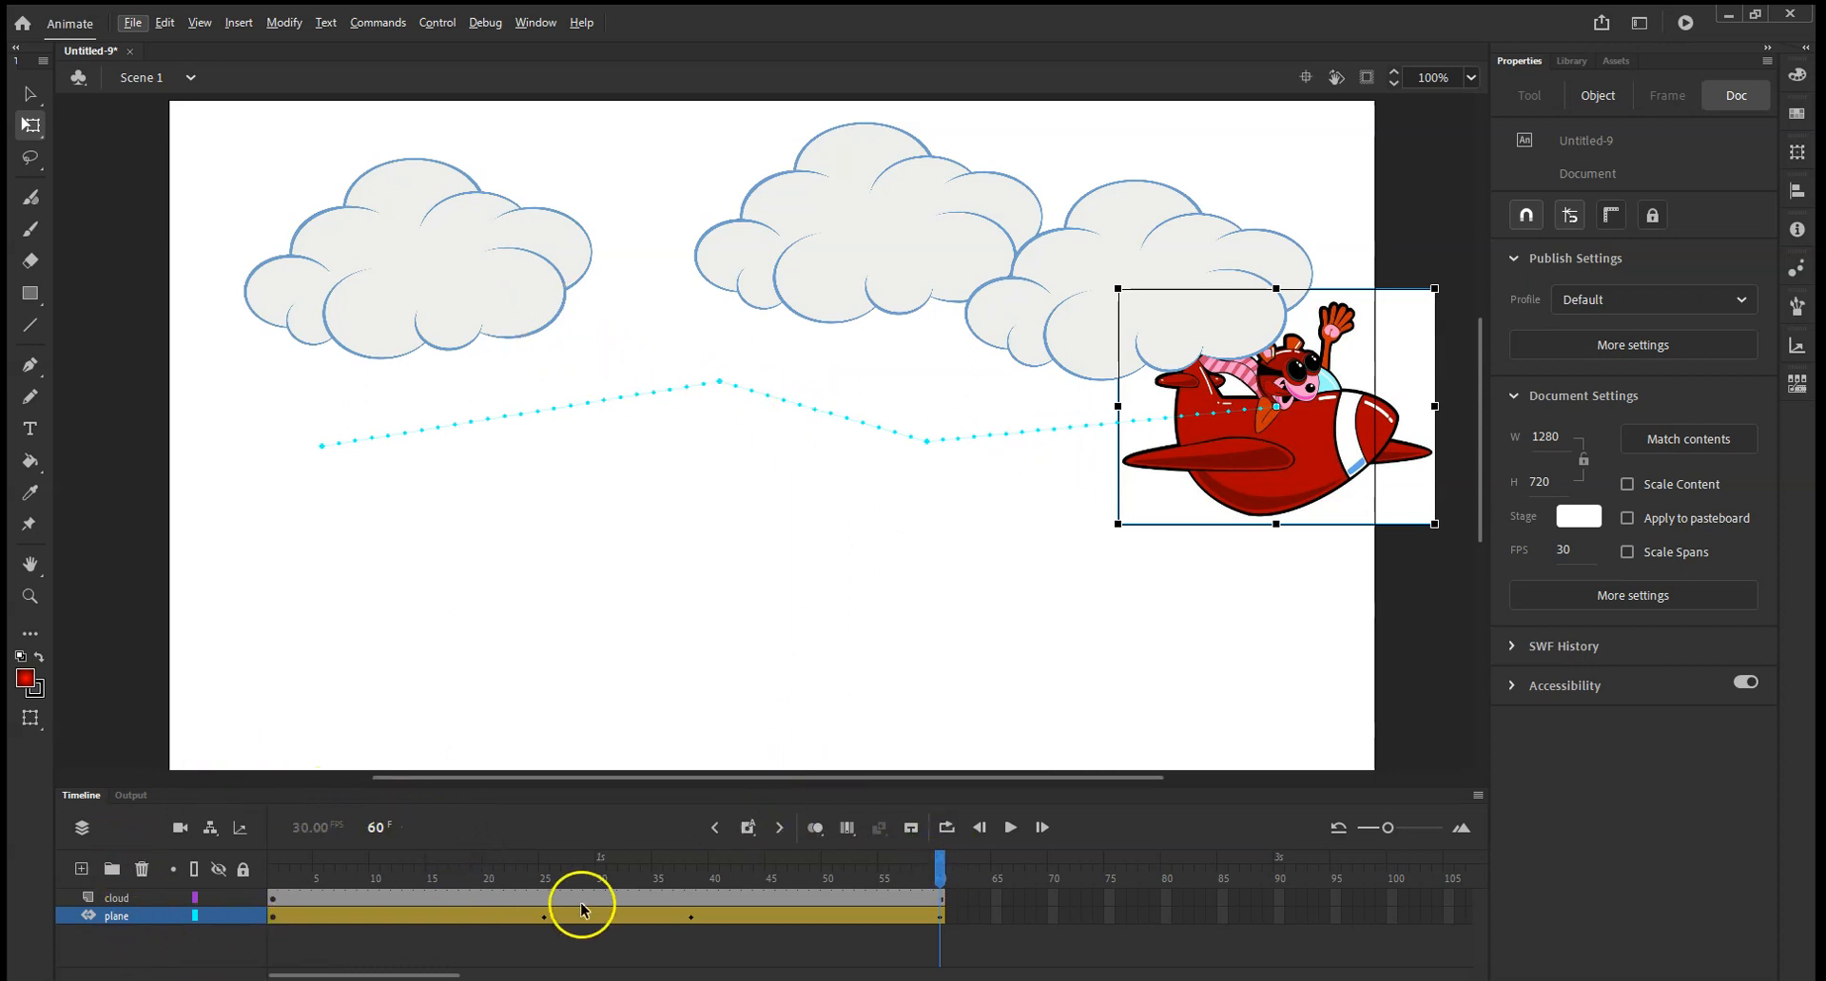
Enlarge the timeline area and show the Refine Motion Tween graph for the plane layer.
drag(510, 786, 530, 590)
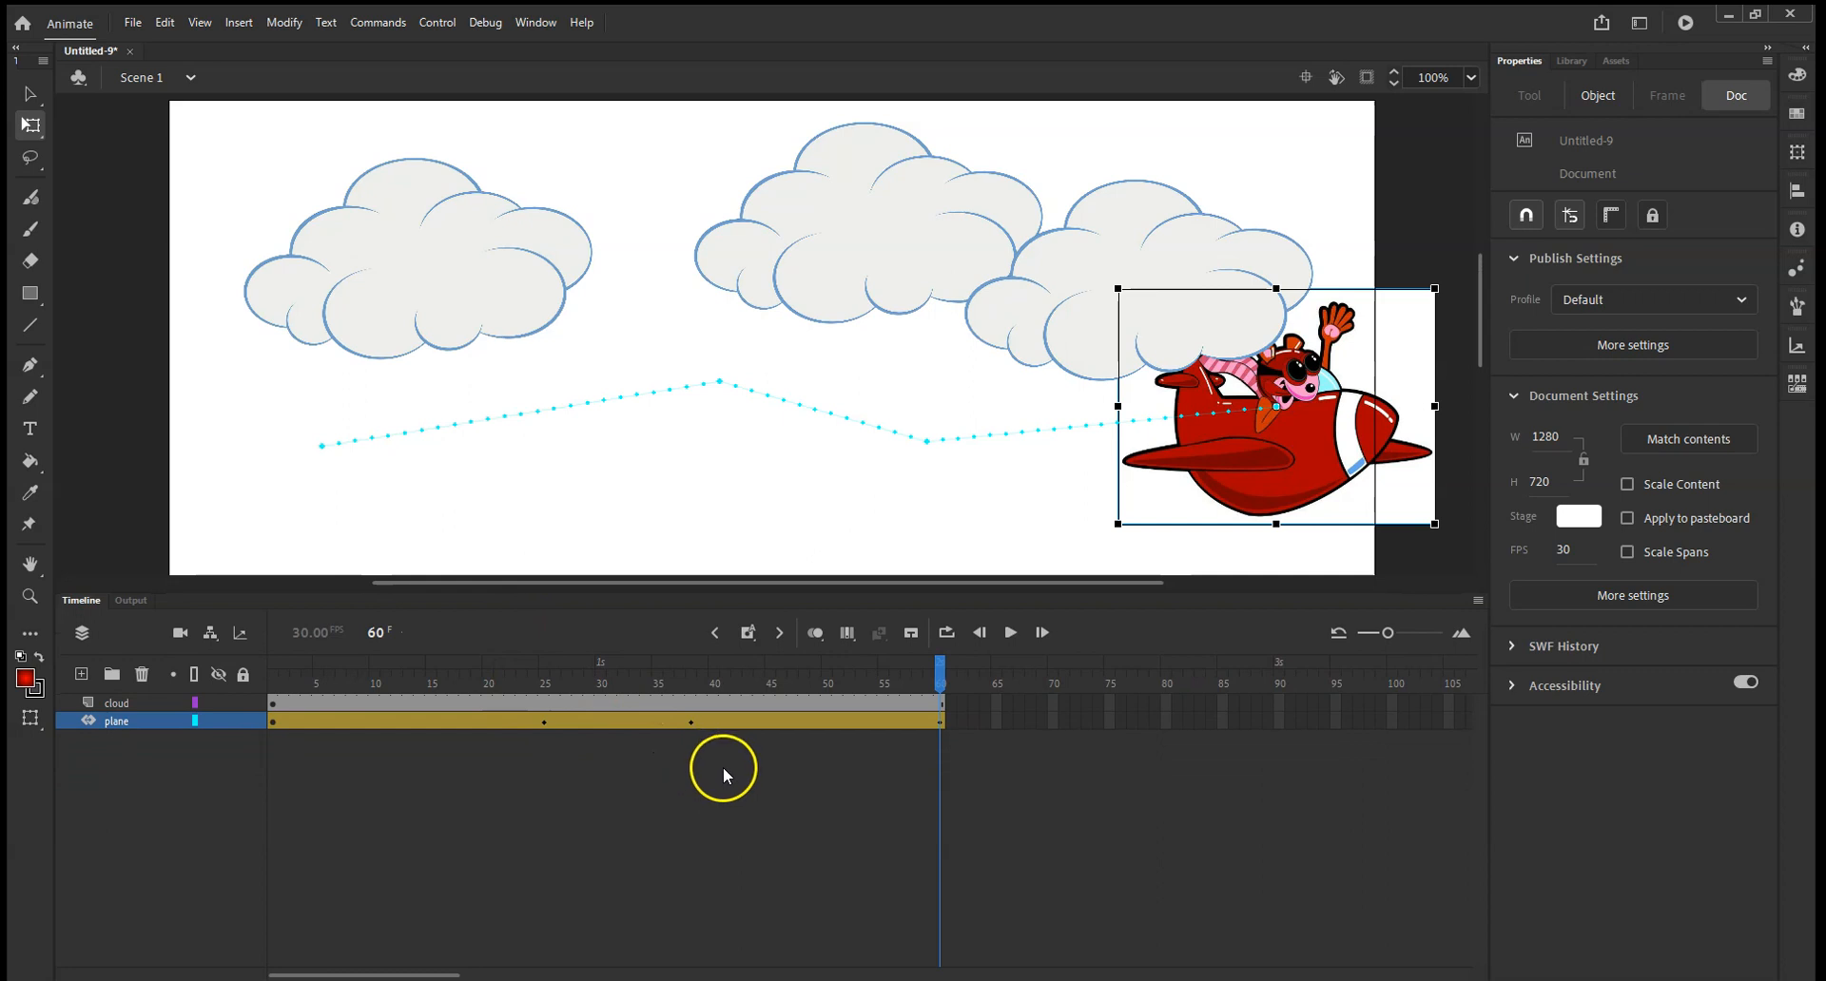
drag(940, 678, 274, 704)
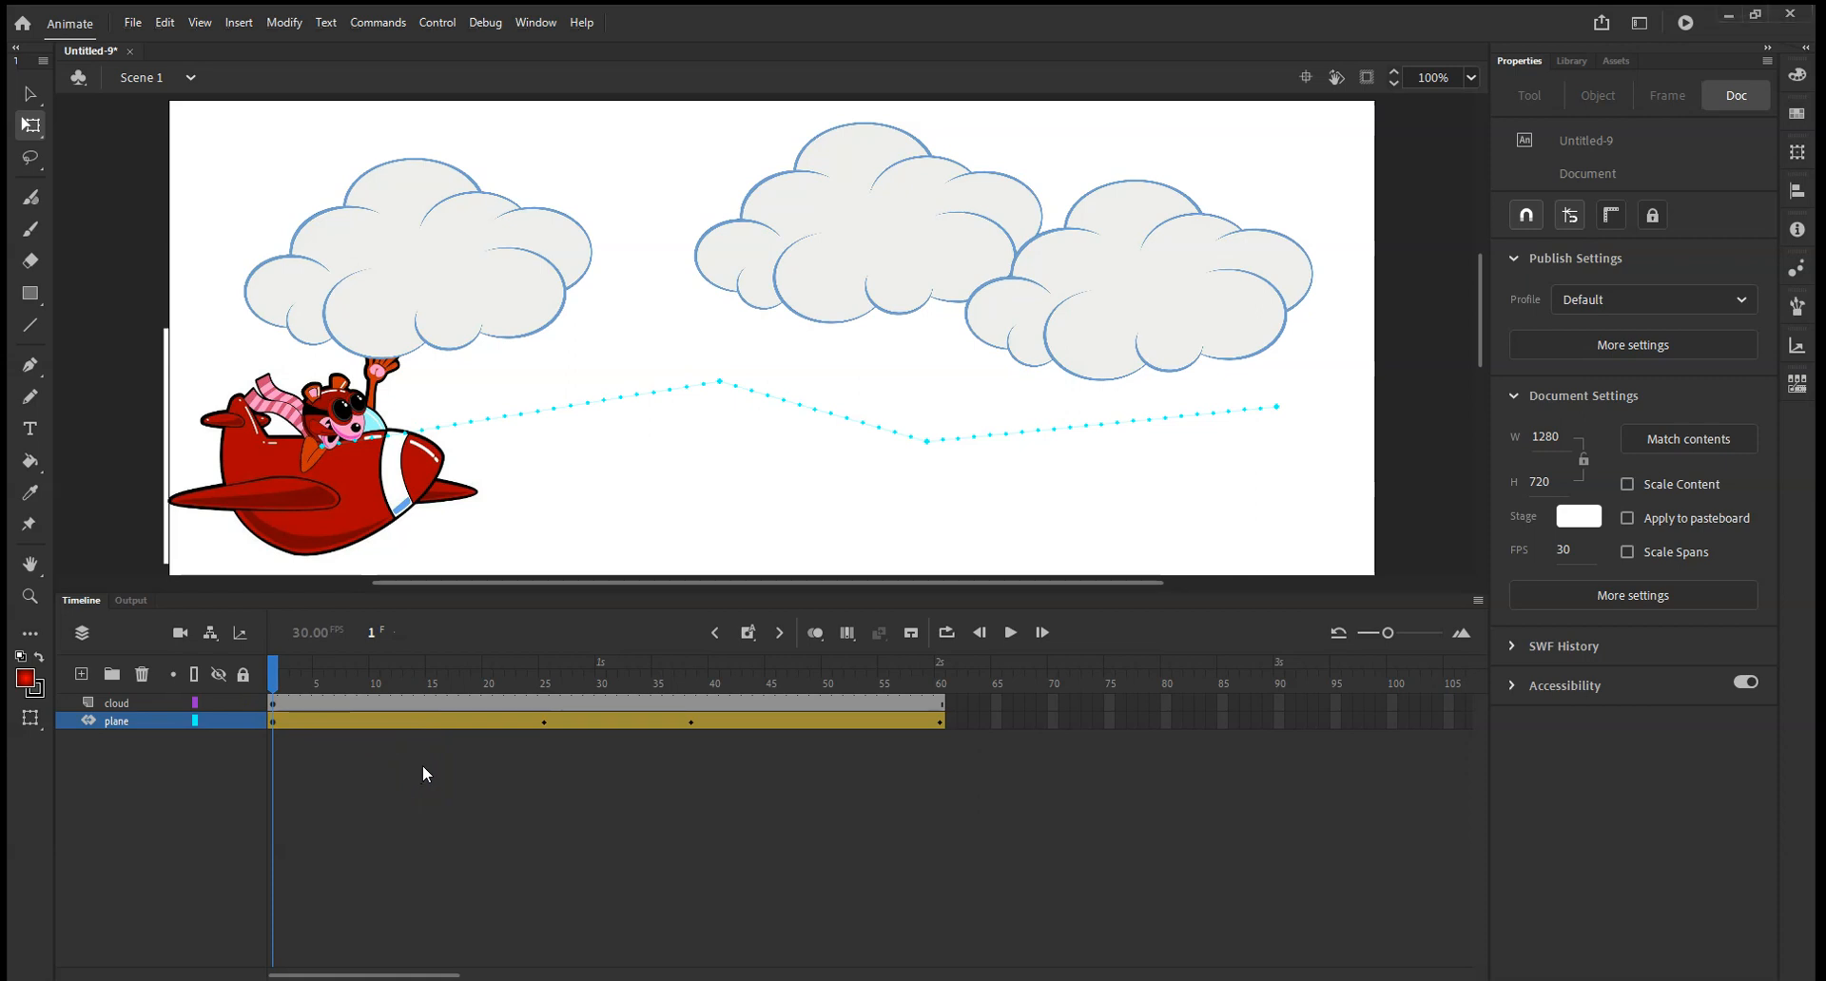
right_click(408, 721)
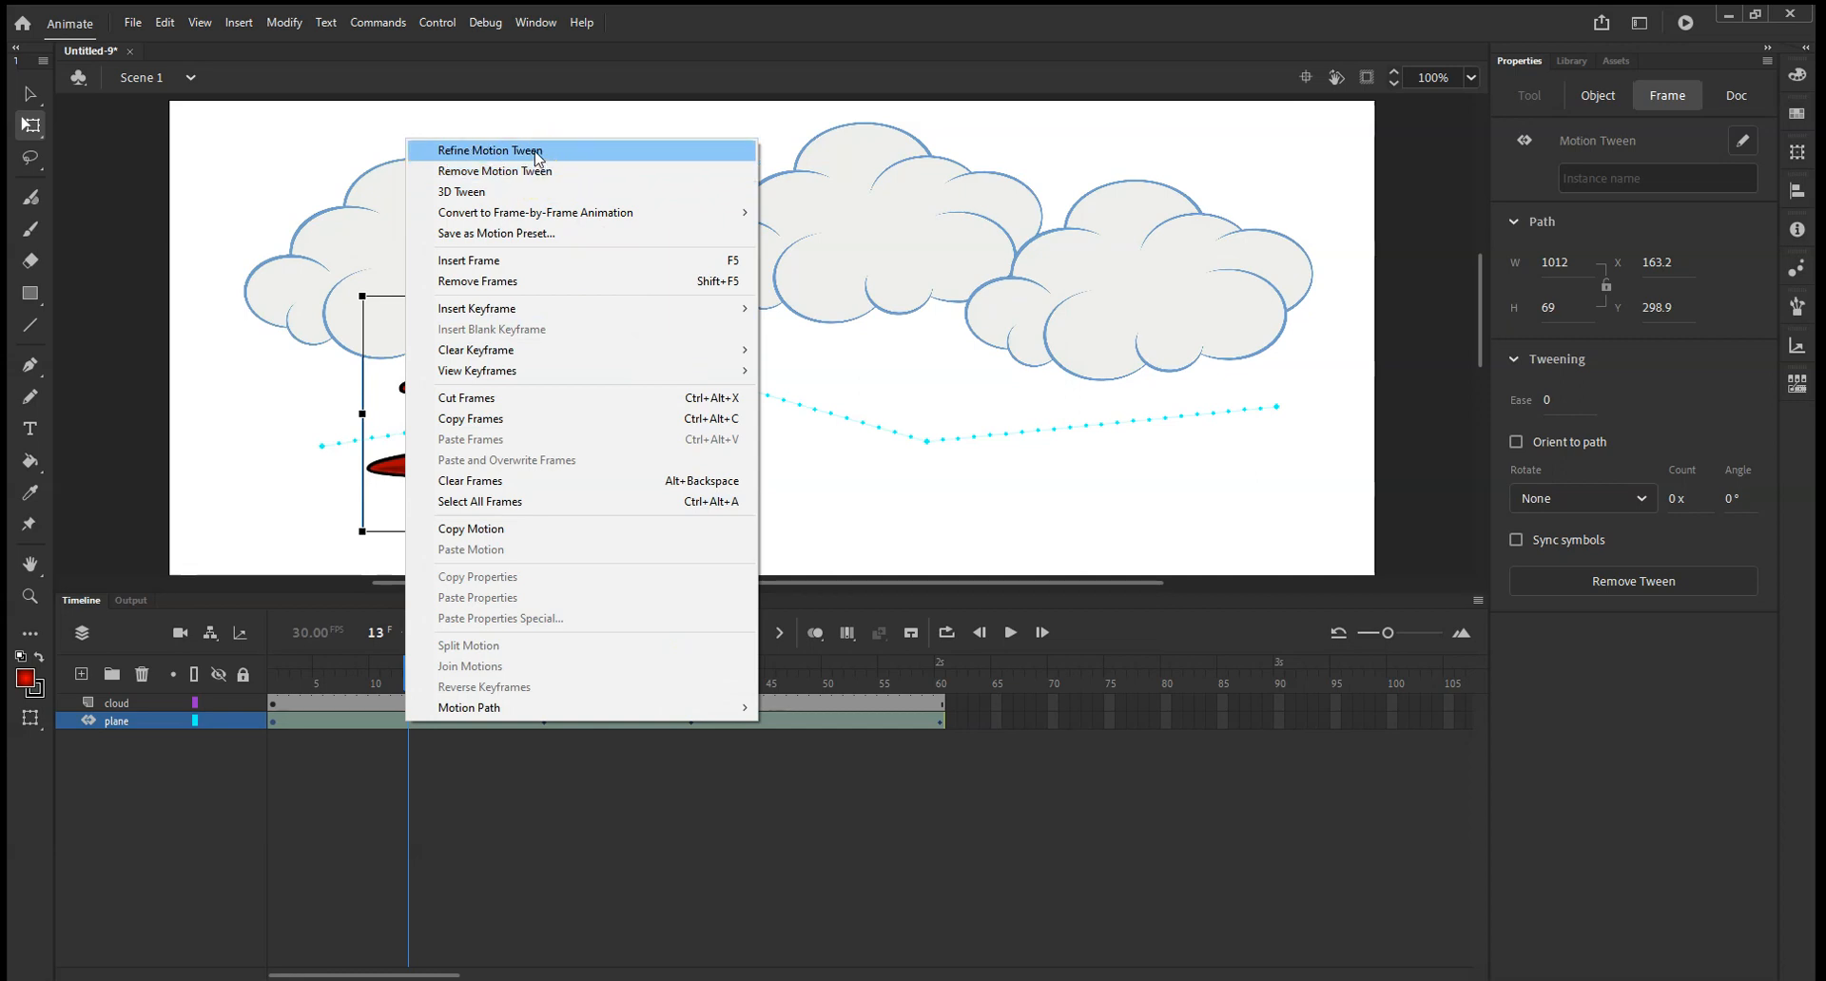
click(534, 153)
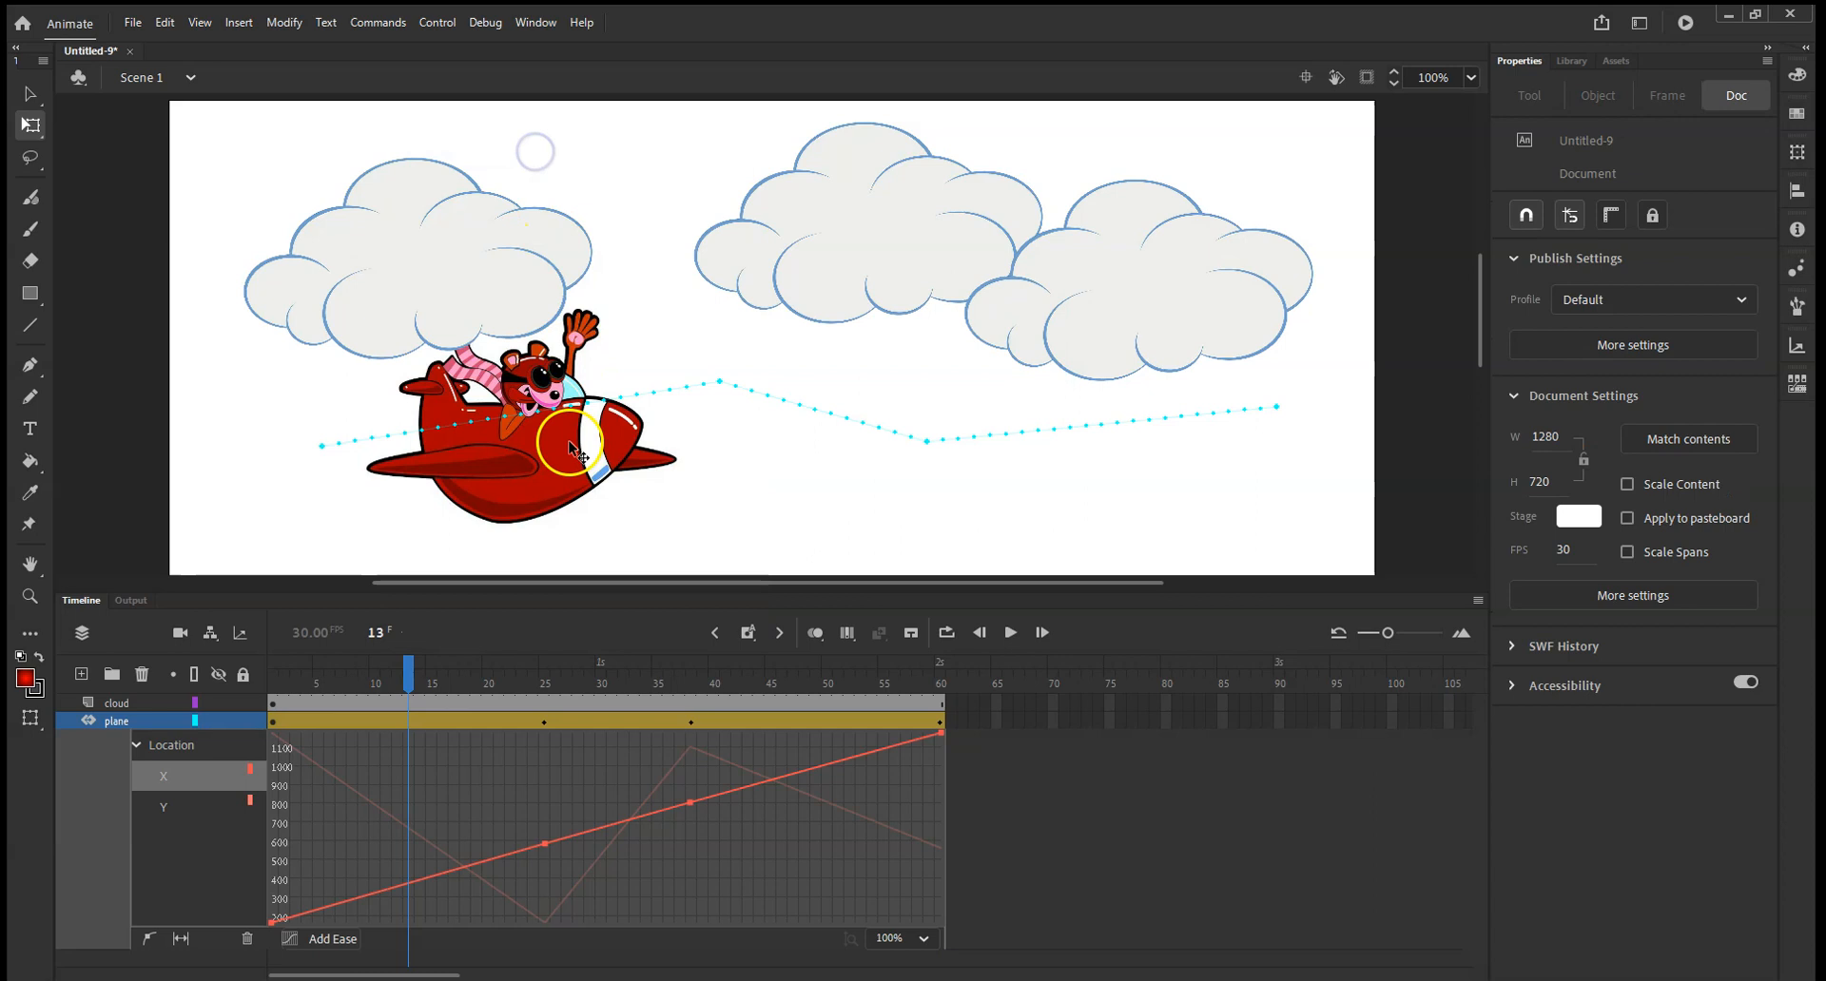
Apply the Sine Wave ease from Other Eases to the plane's tween and play the animation from frame 1.
drag(411, 685, 244, 833)
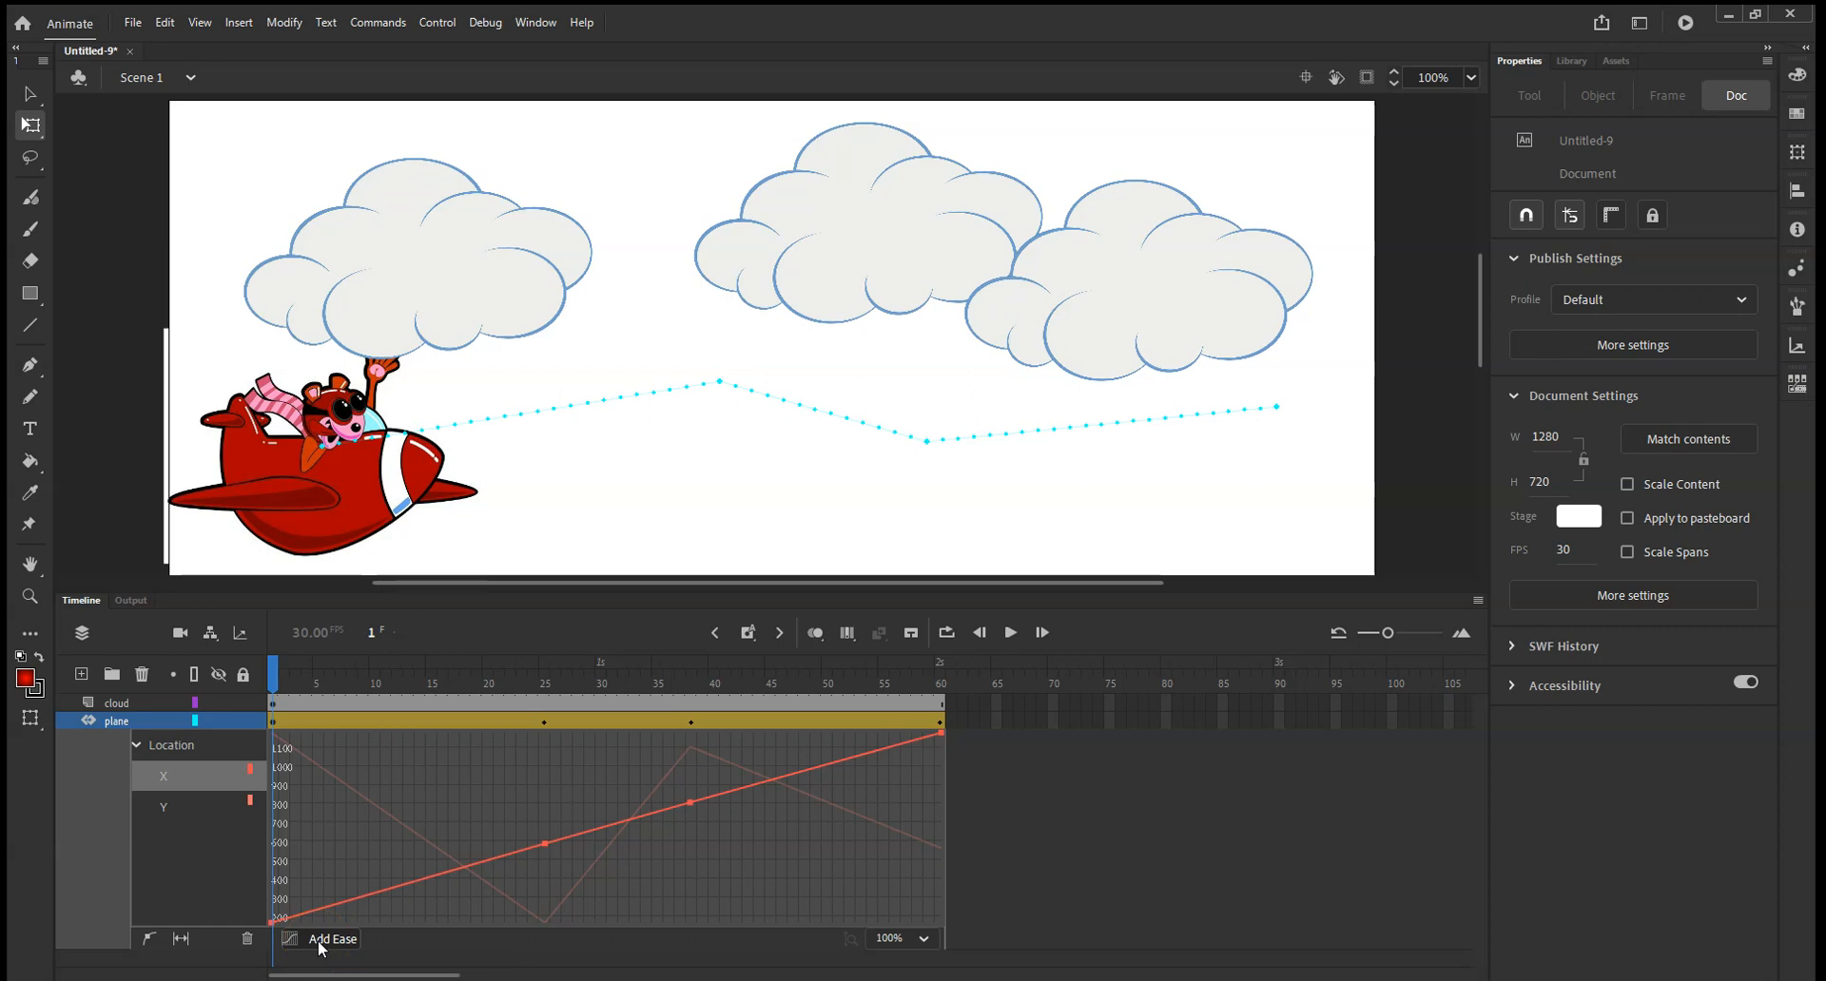
click(321, 942)
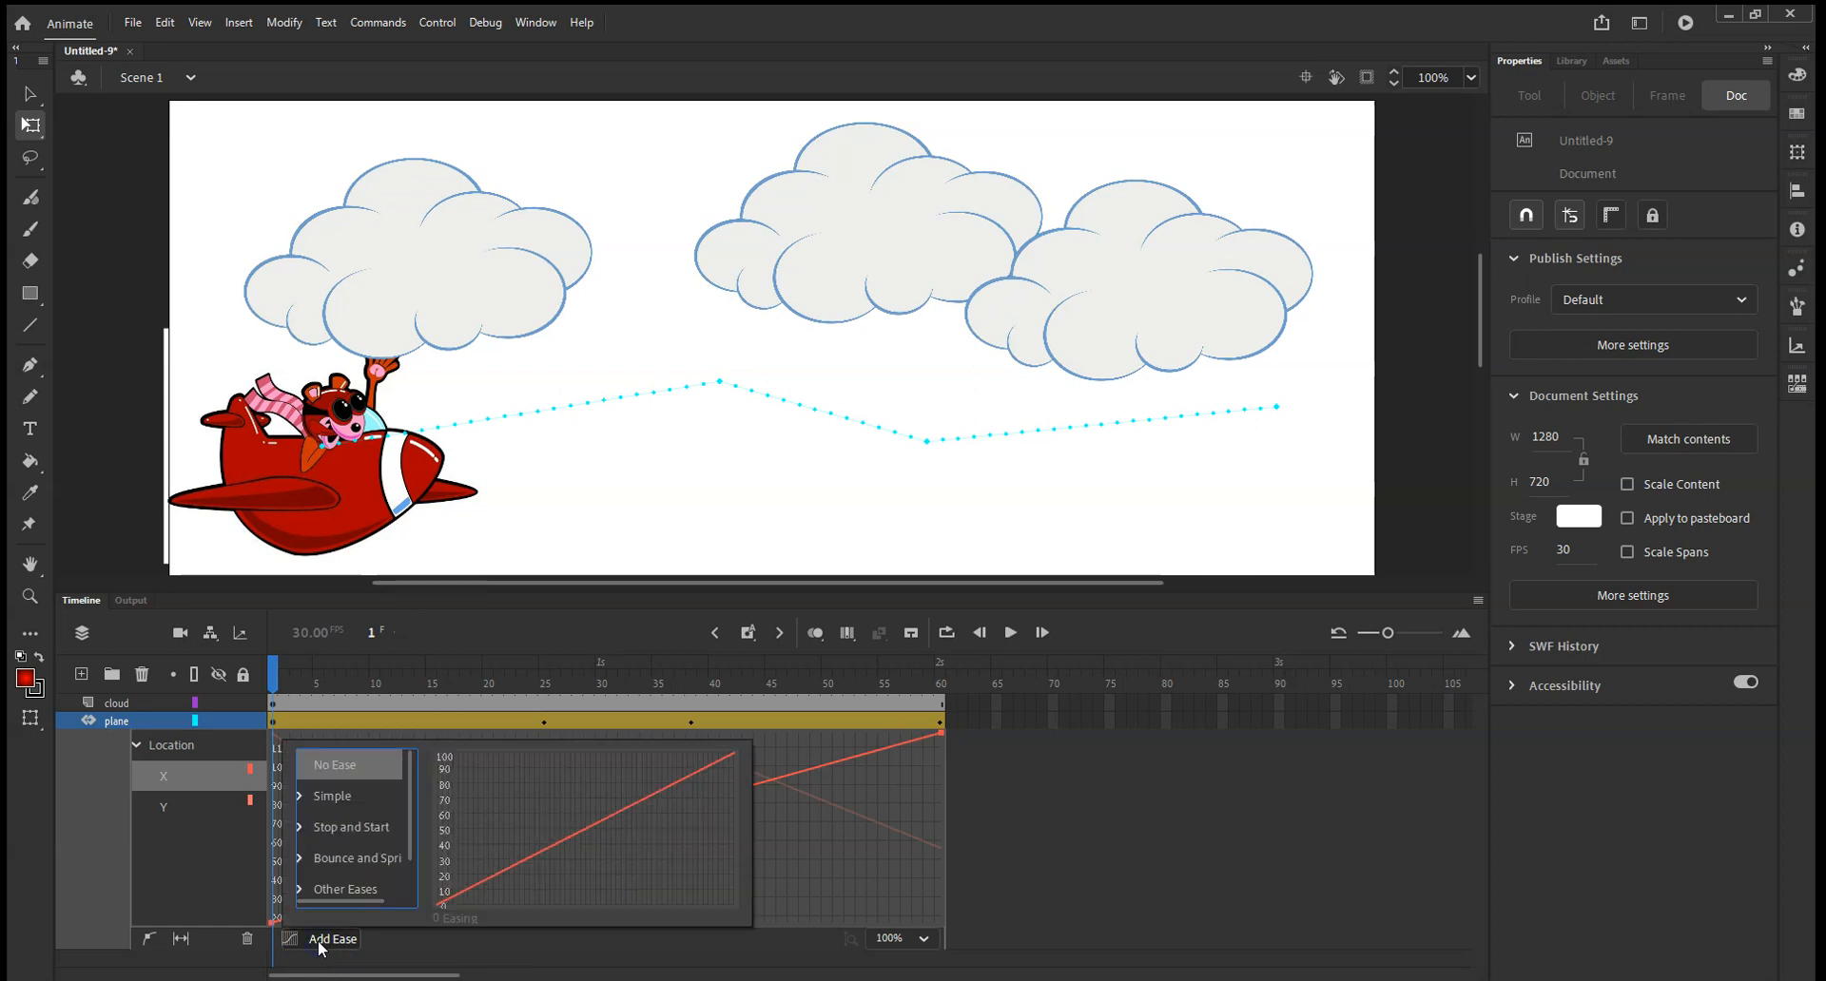
click(359, 778)
click(321, 801)
click(302, 797)
scroll(327, 806, down, 1)
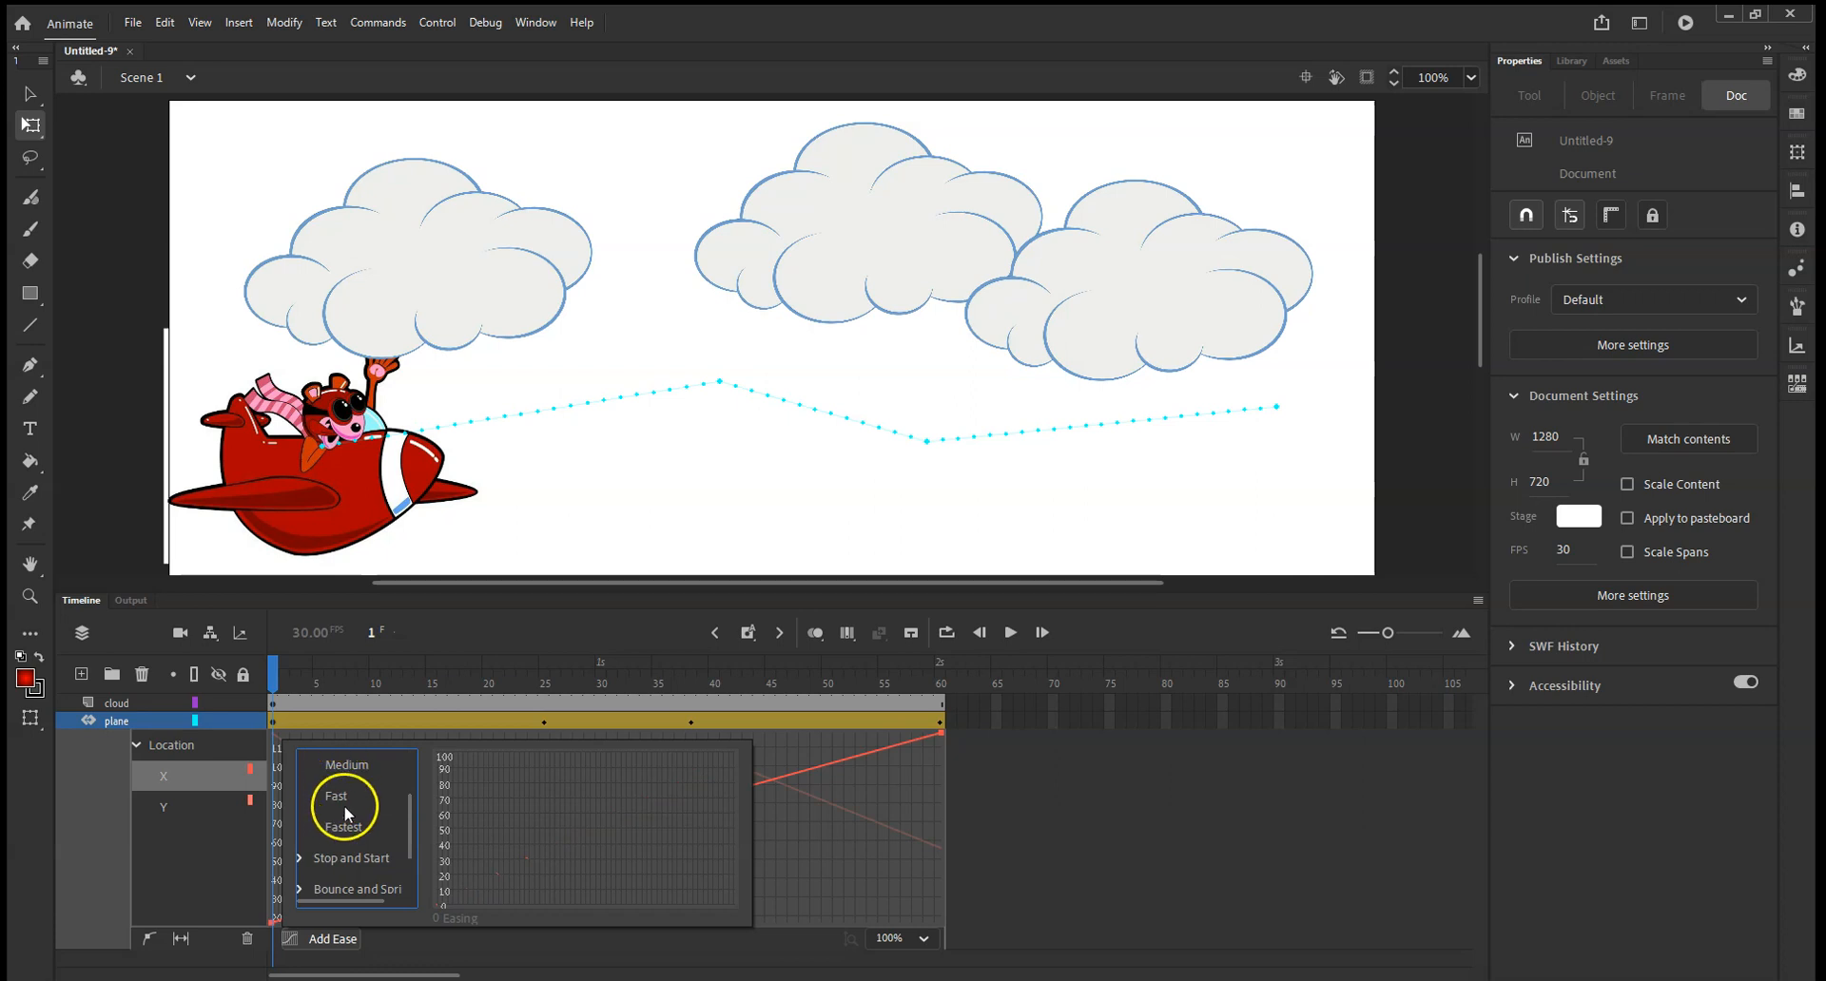
scroll(347, 811, down, 1)
click(300, 785)
scroll(349, 795, down, 1)
click(322, 818)
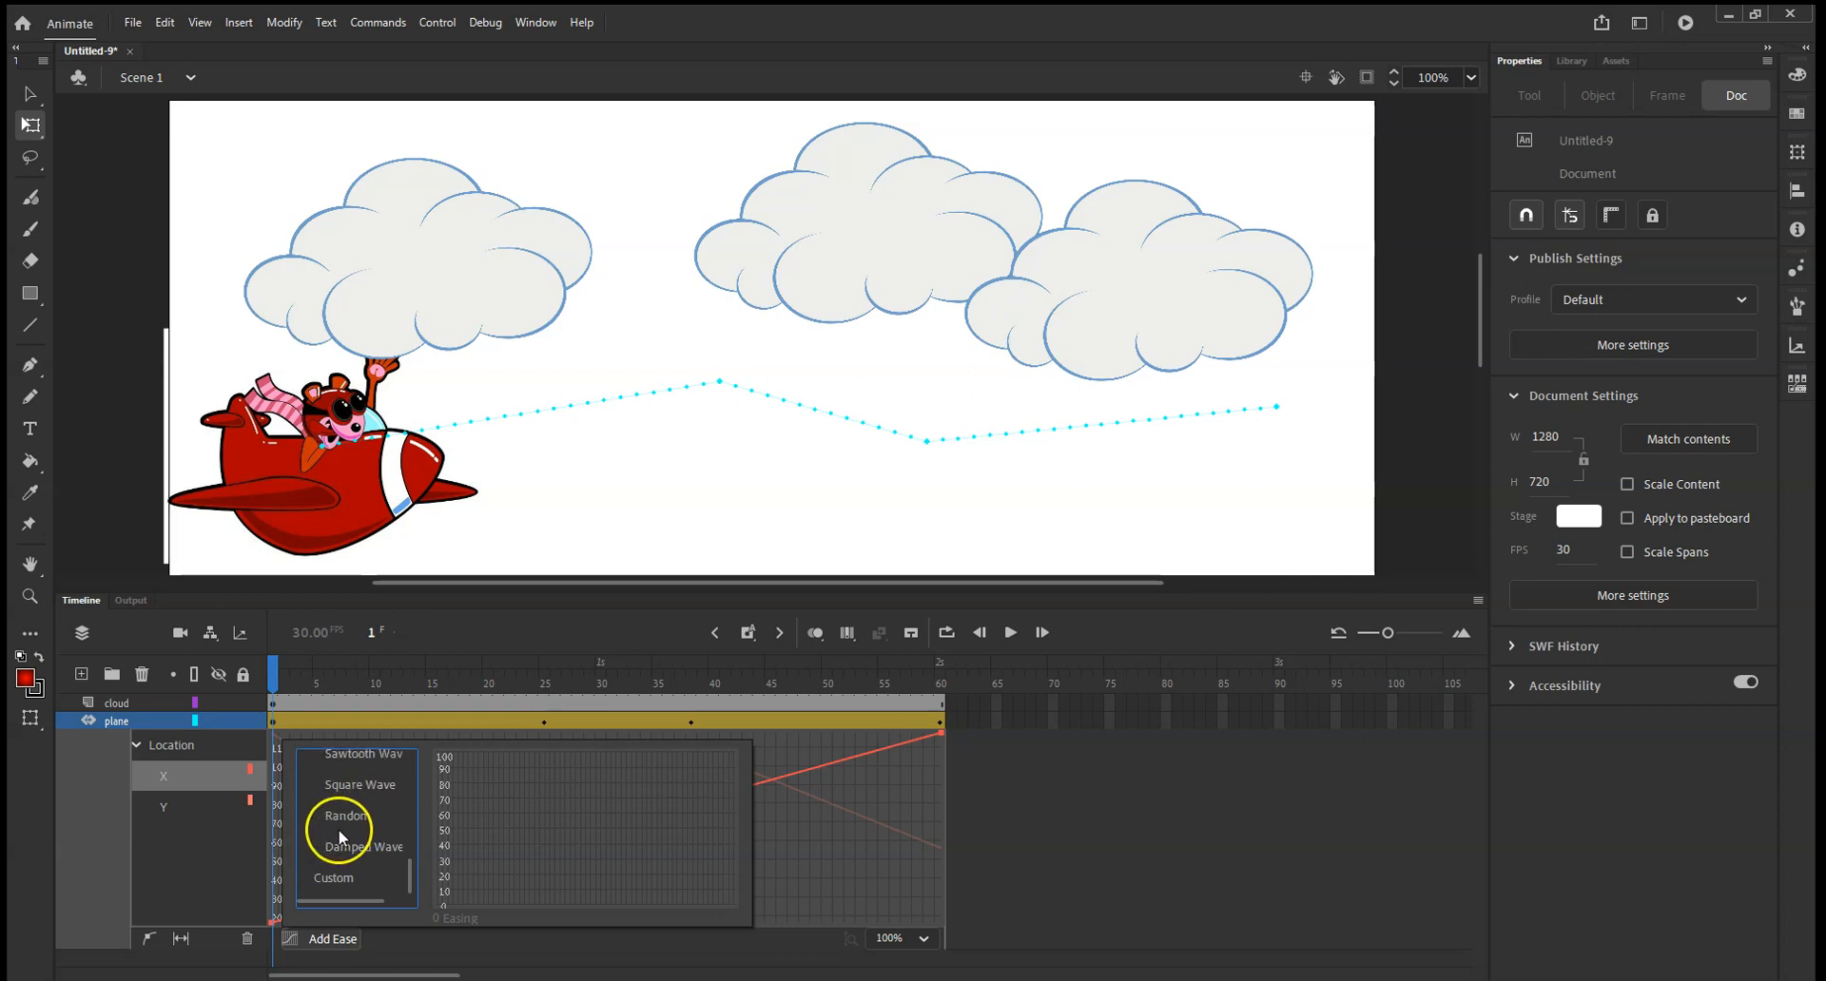
scroll(342, 835, up, 1)
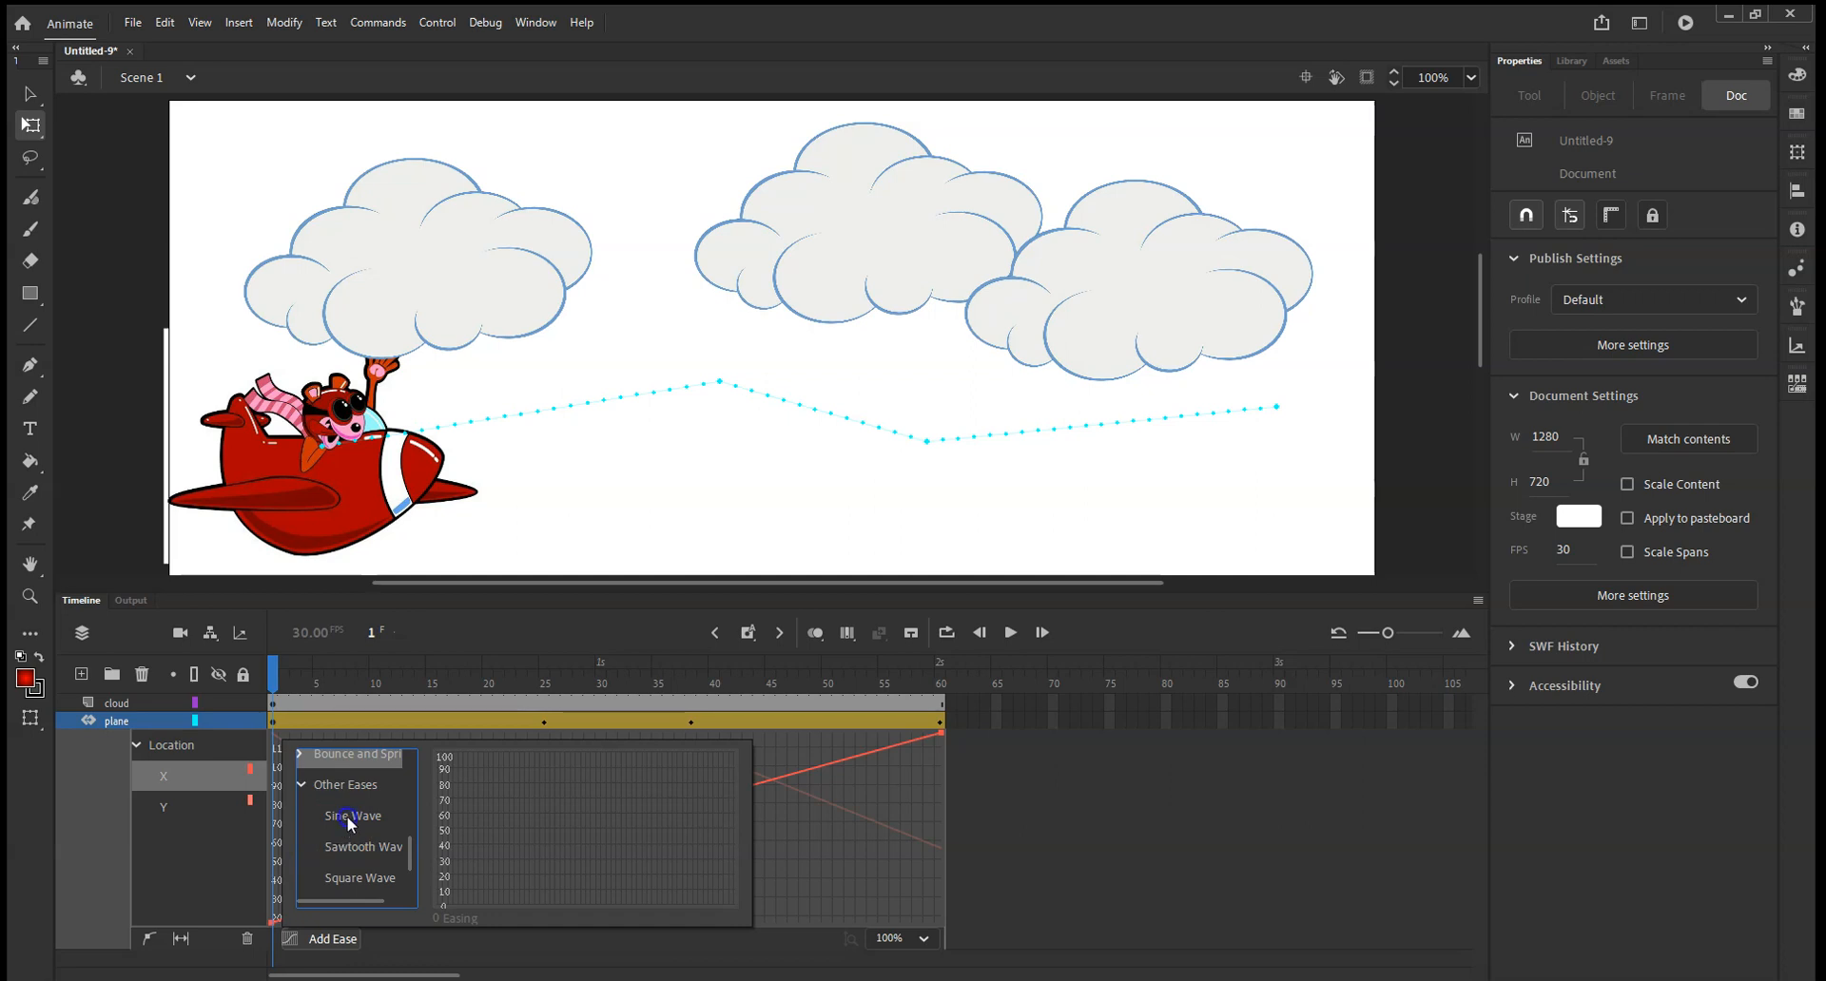
click(347, 820)
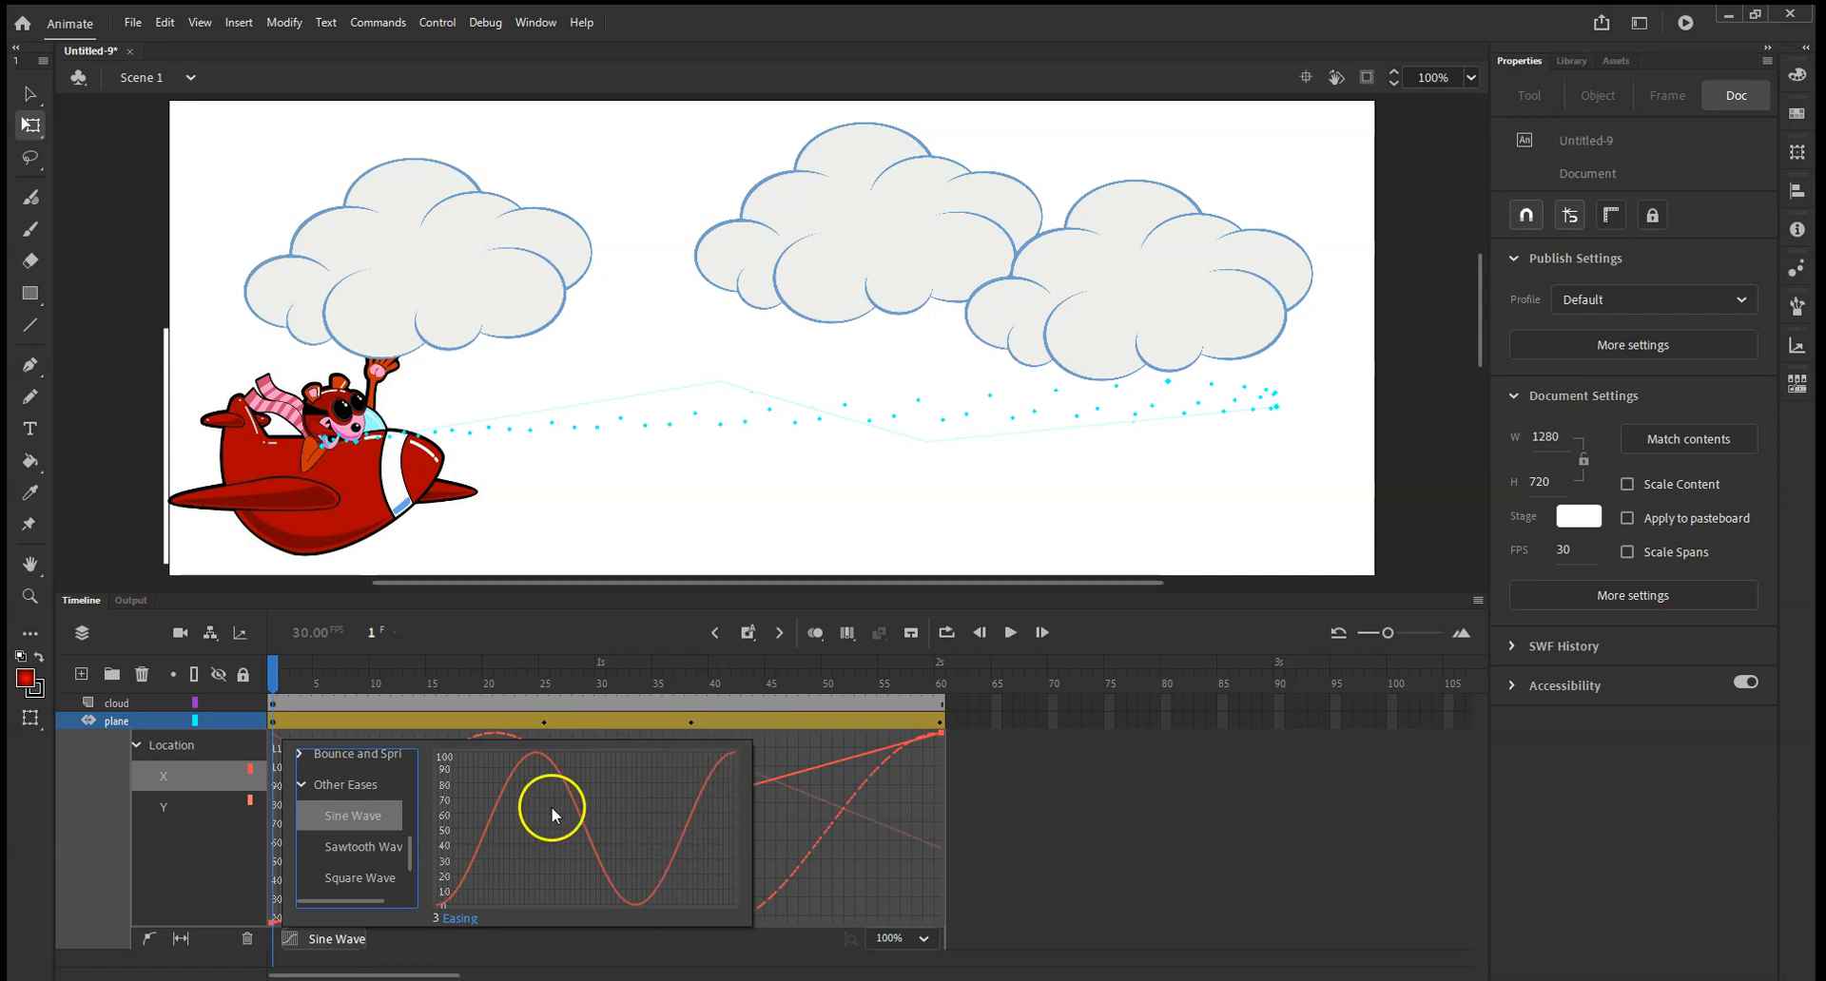
double_click(362, 820)
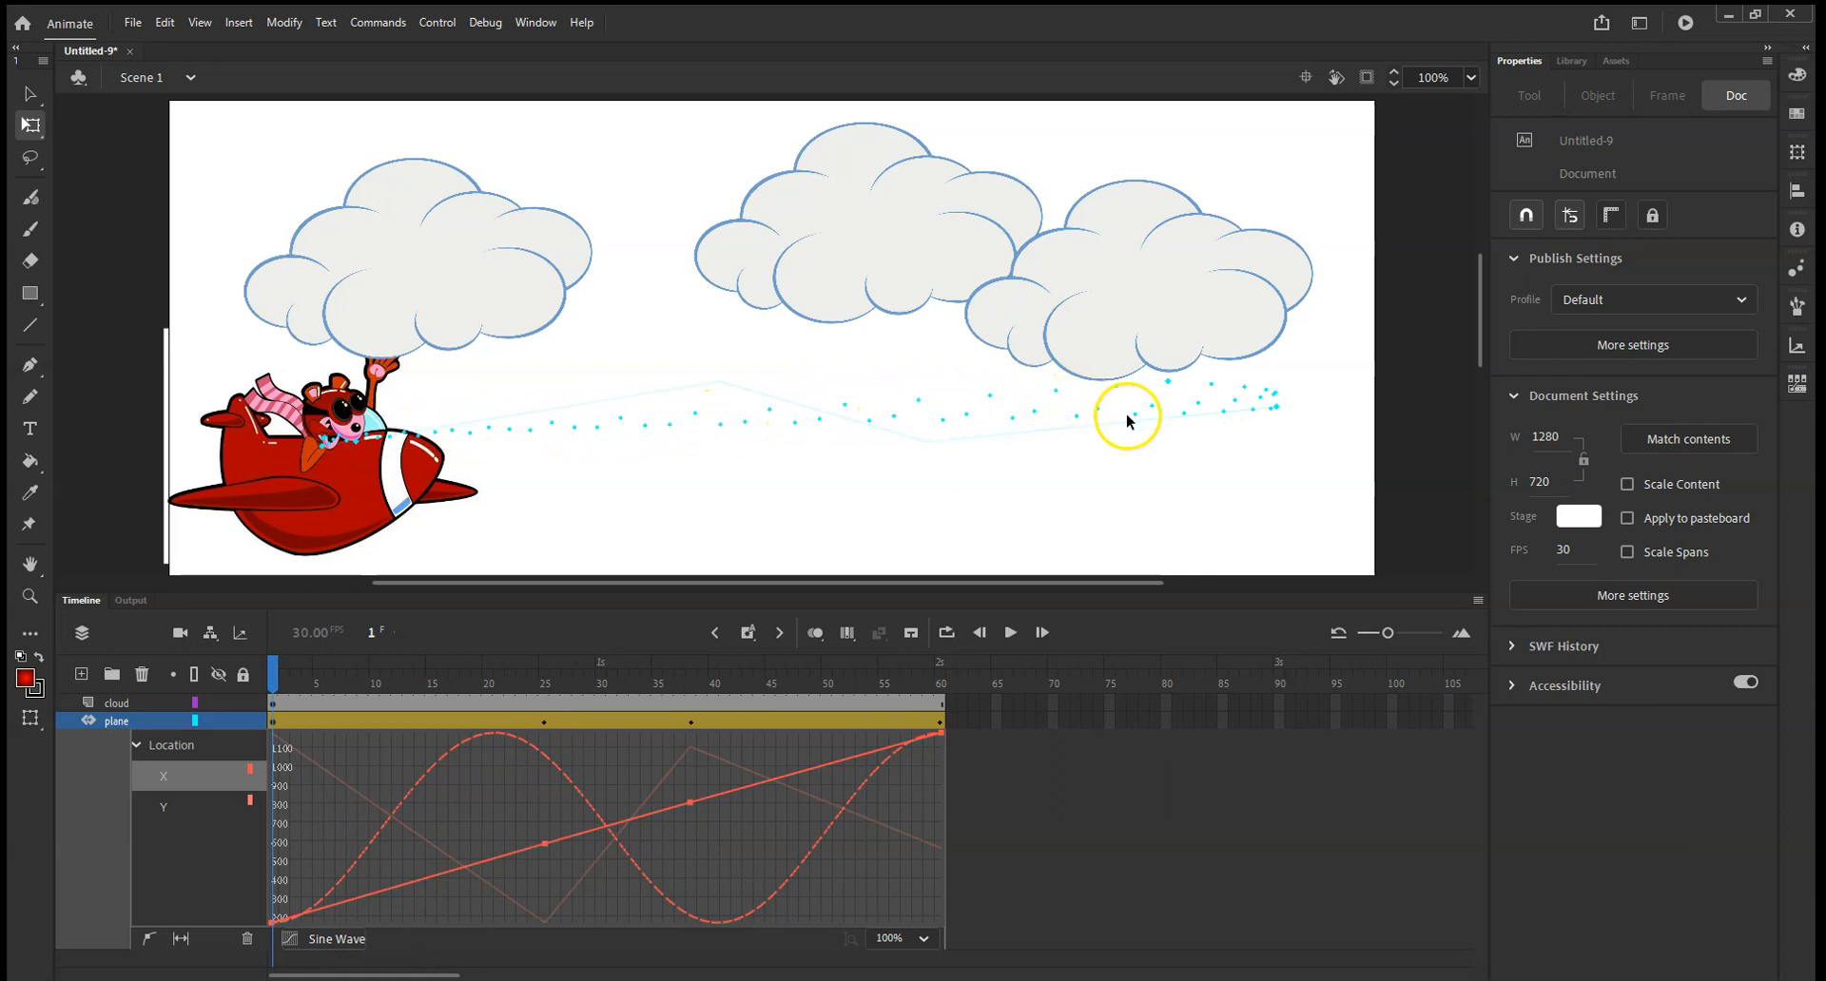
click(1010, 632)
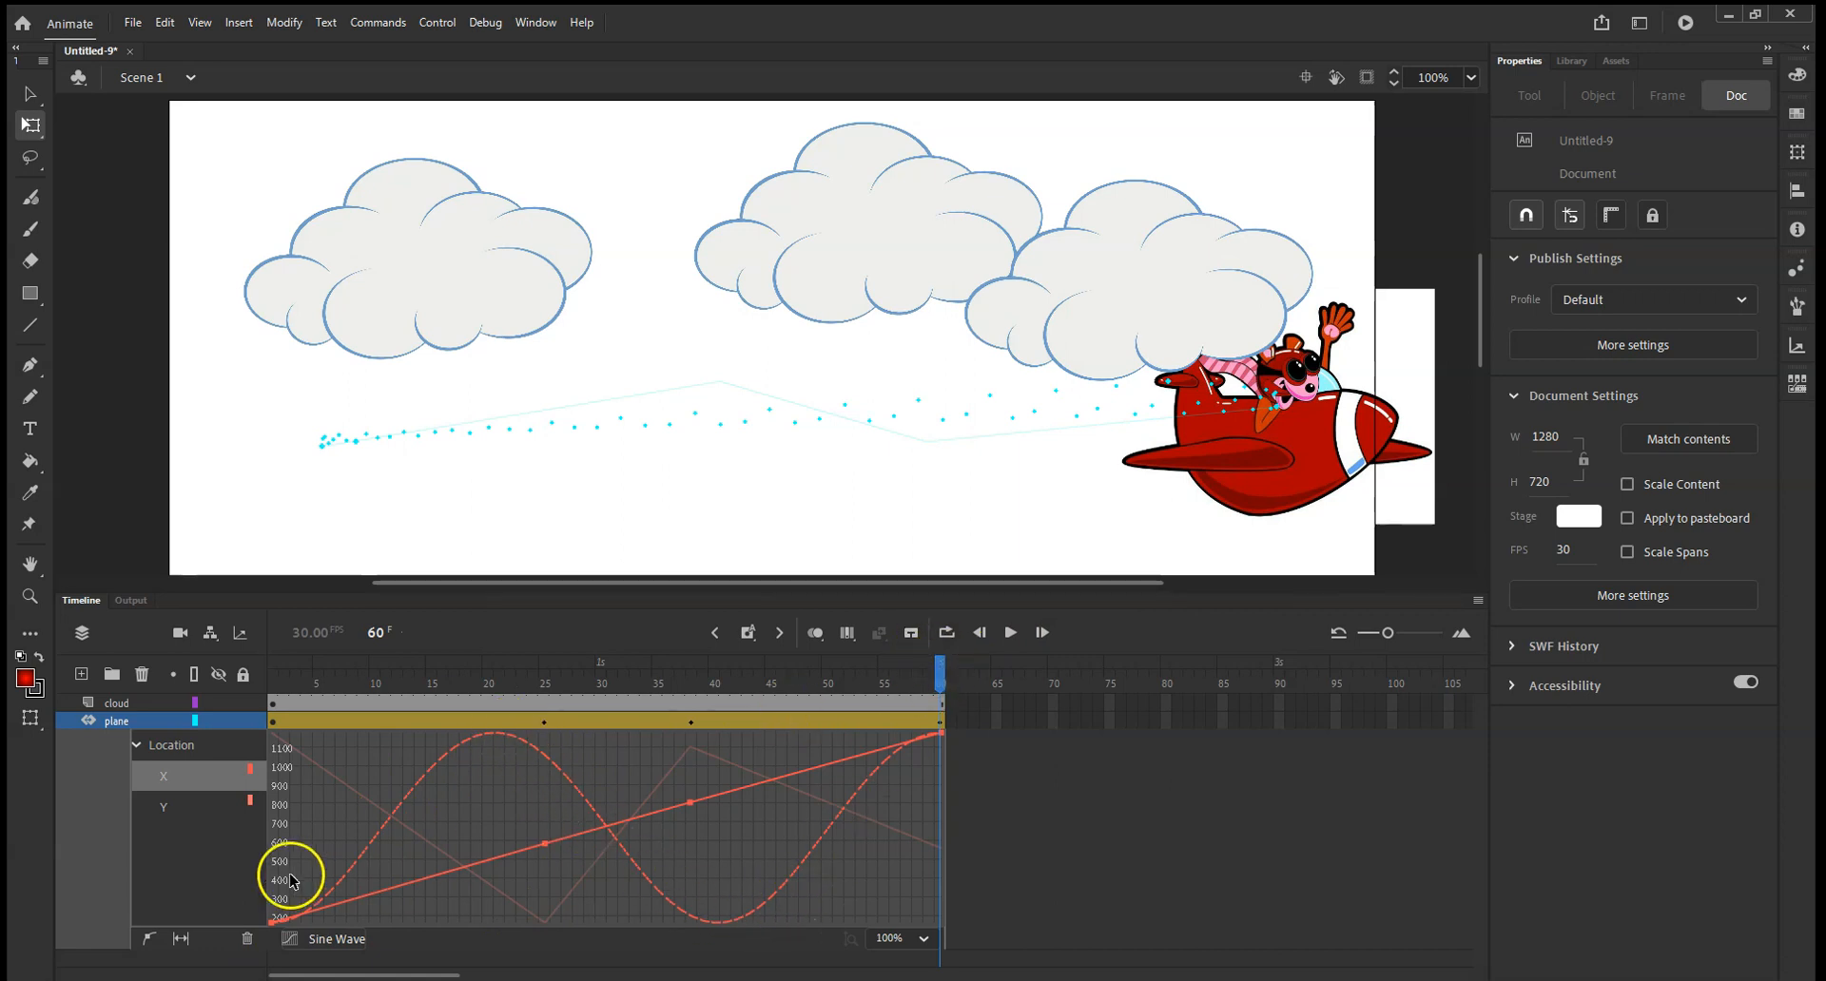
Set the Sine Wave easing value to 2 and play the animation.
click(328, 938)
scroll(362, 861, up, 3)
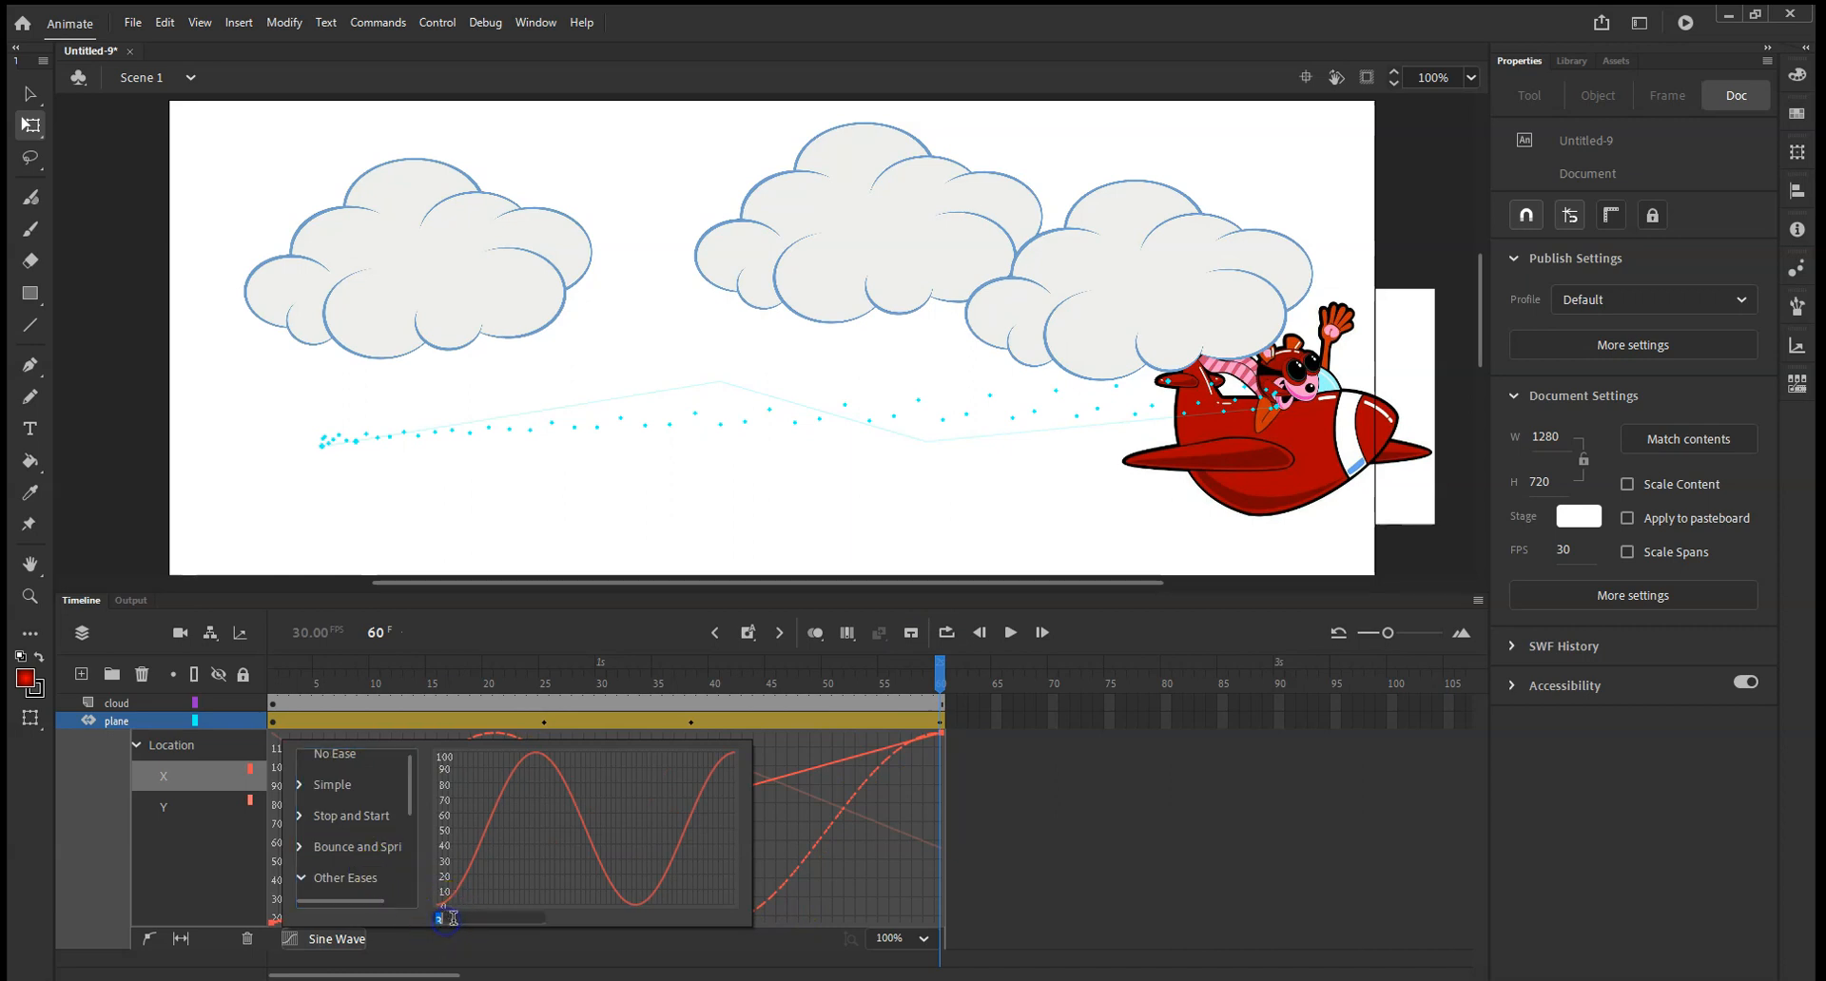
click(461, 911)
text(1)
key(Return)
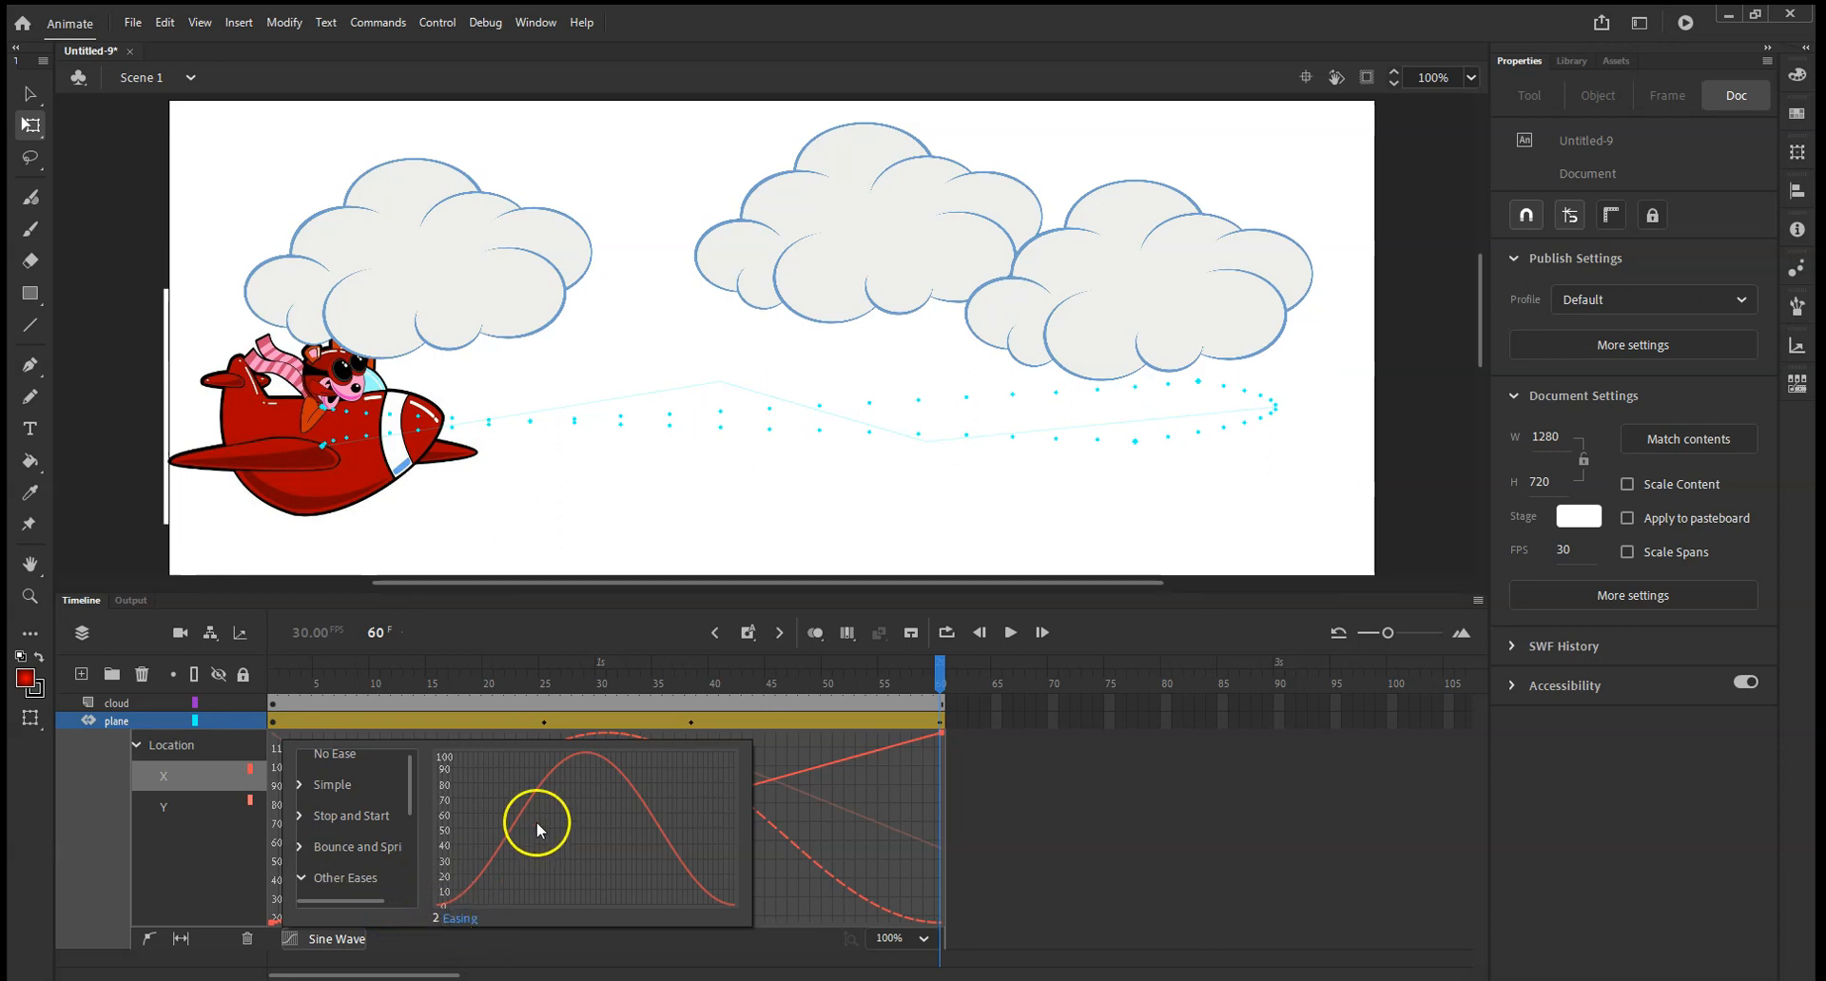
click(1150, 633)
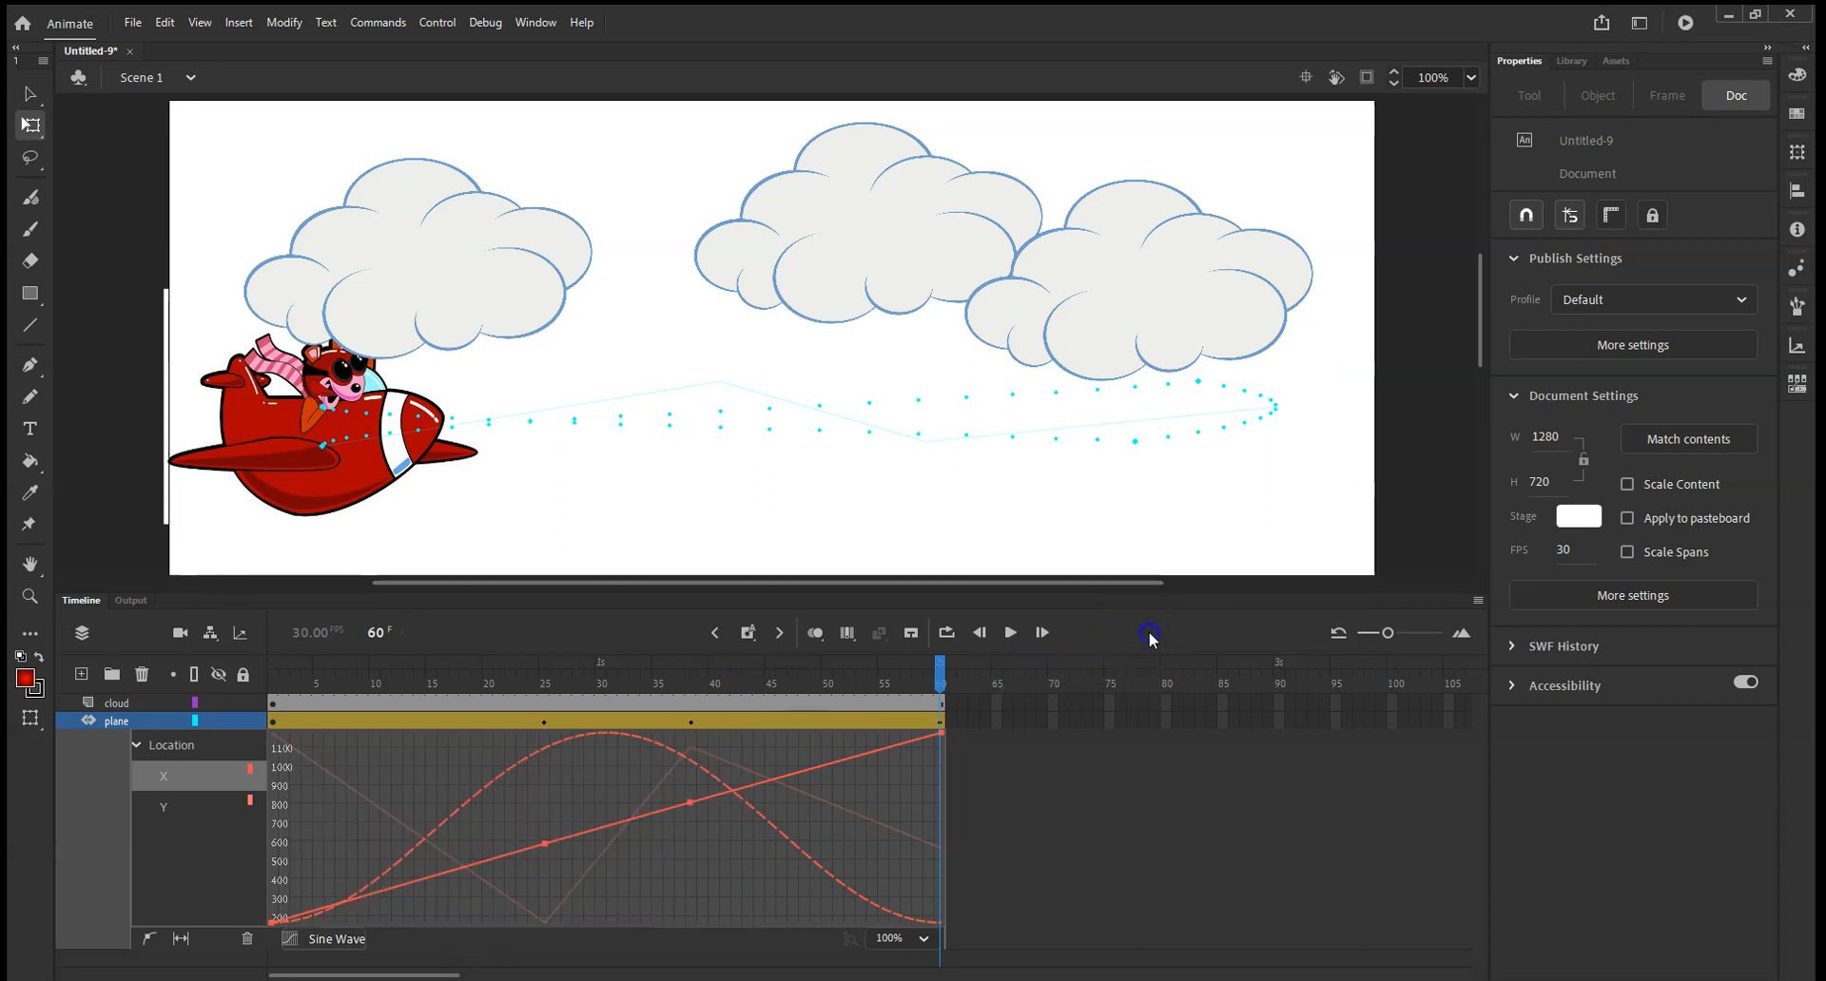
click(1009, 633)
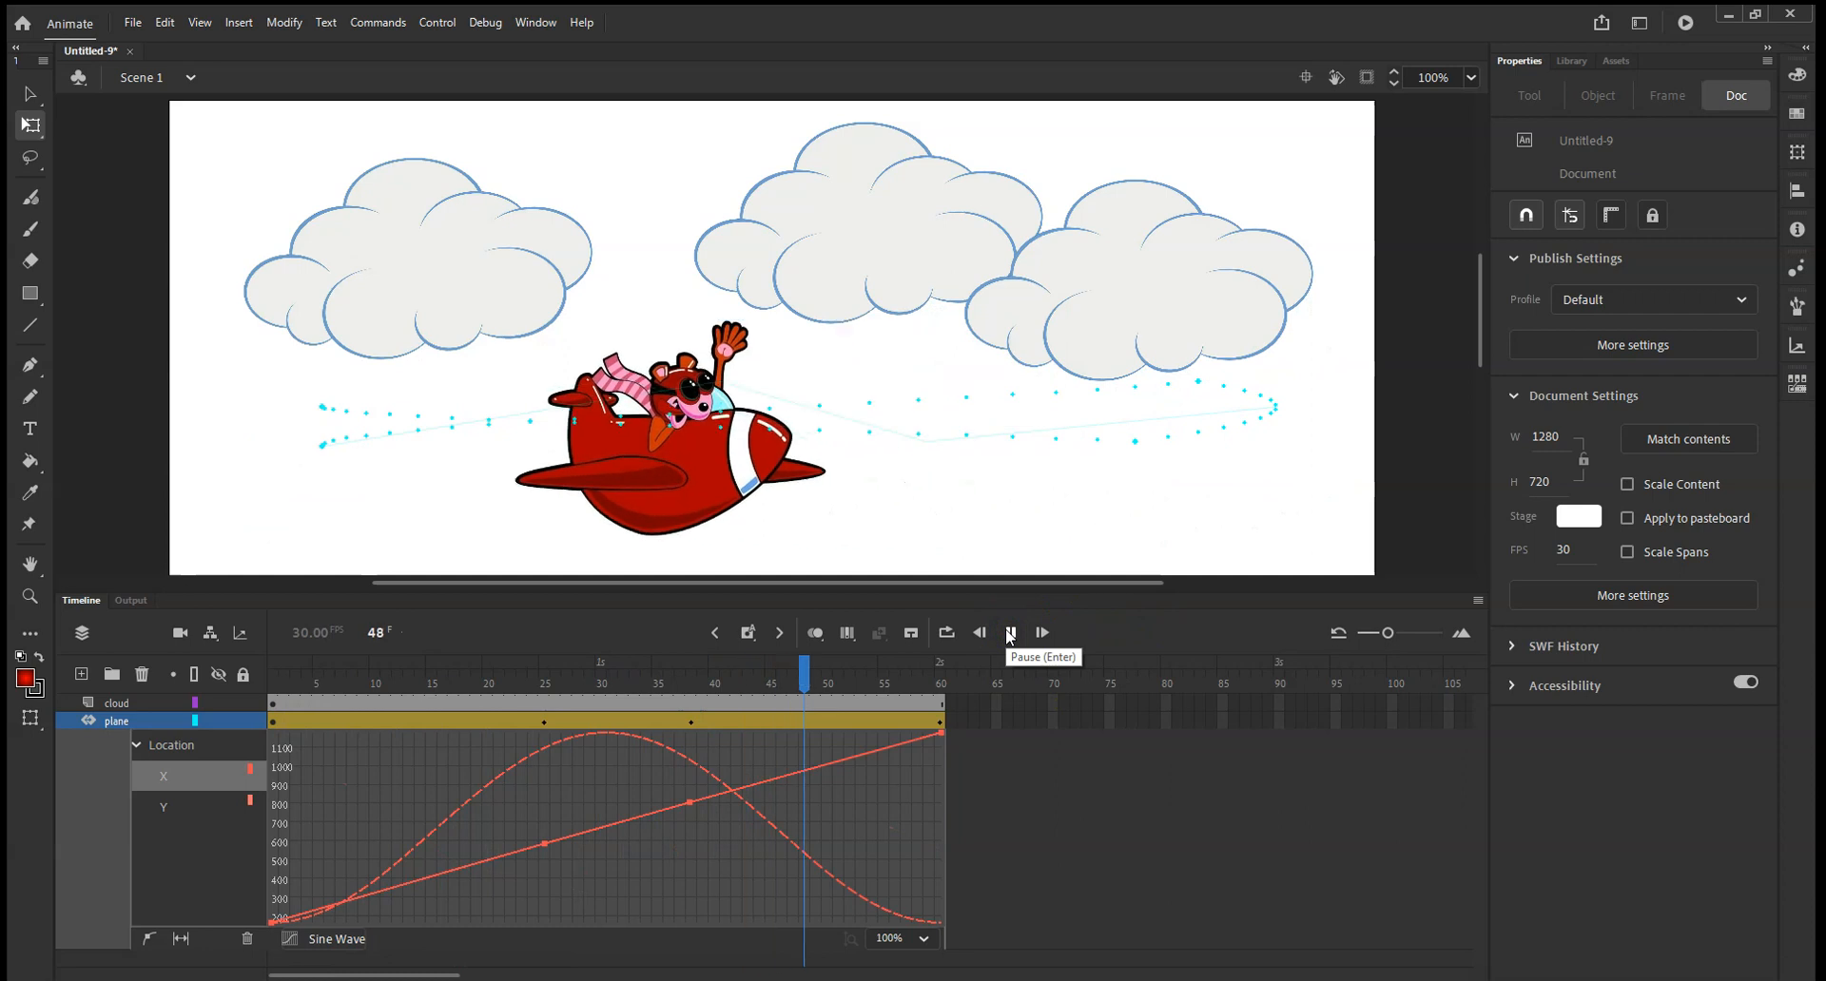
Set the Sine Wave easing value to 1 and replay the plane's motion.
click(297, 939)
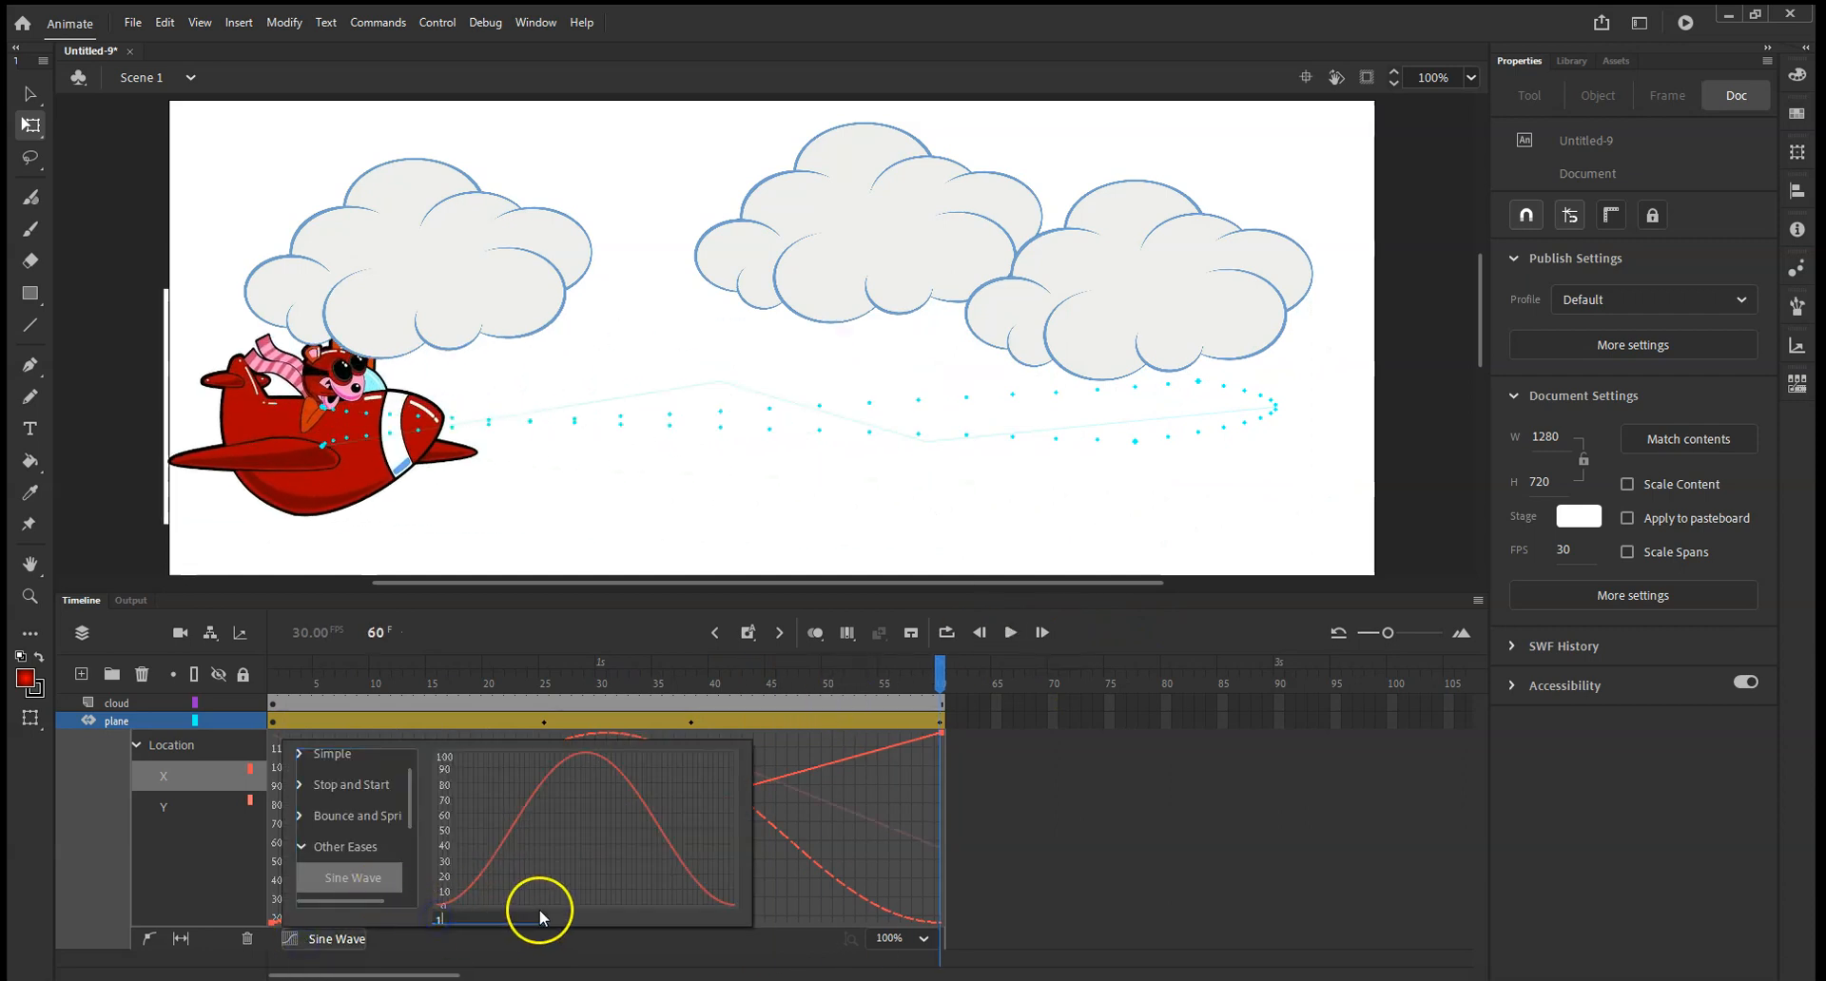
click(605, 949)
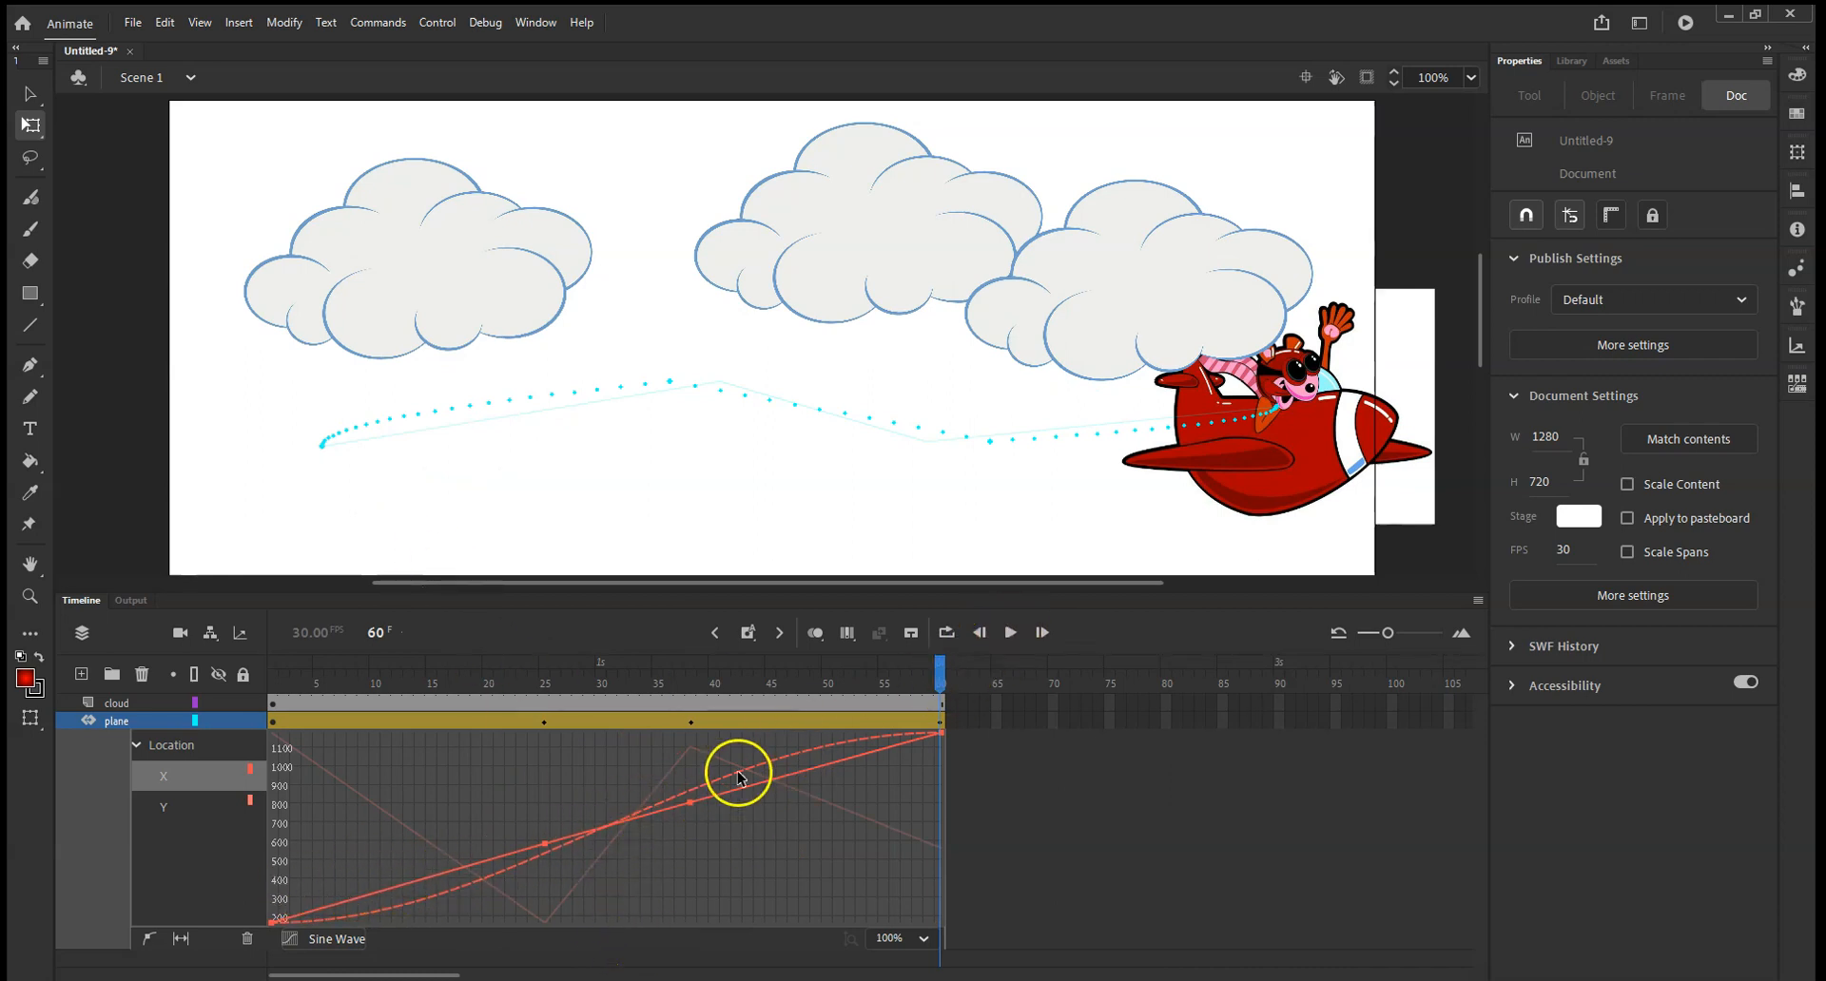
click(1011, 632)
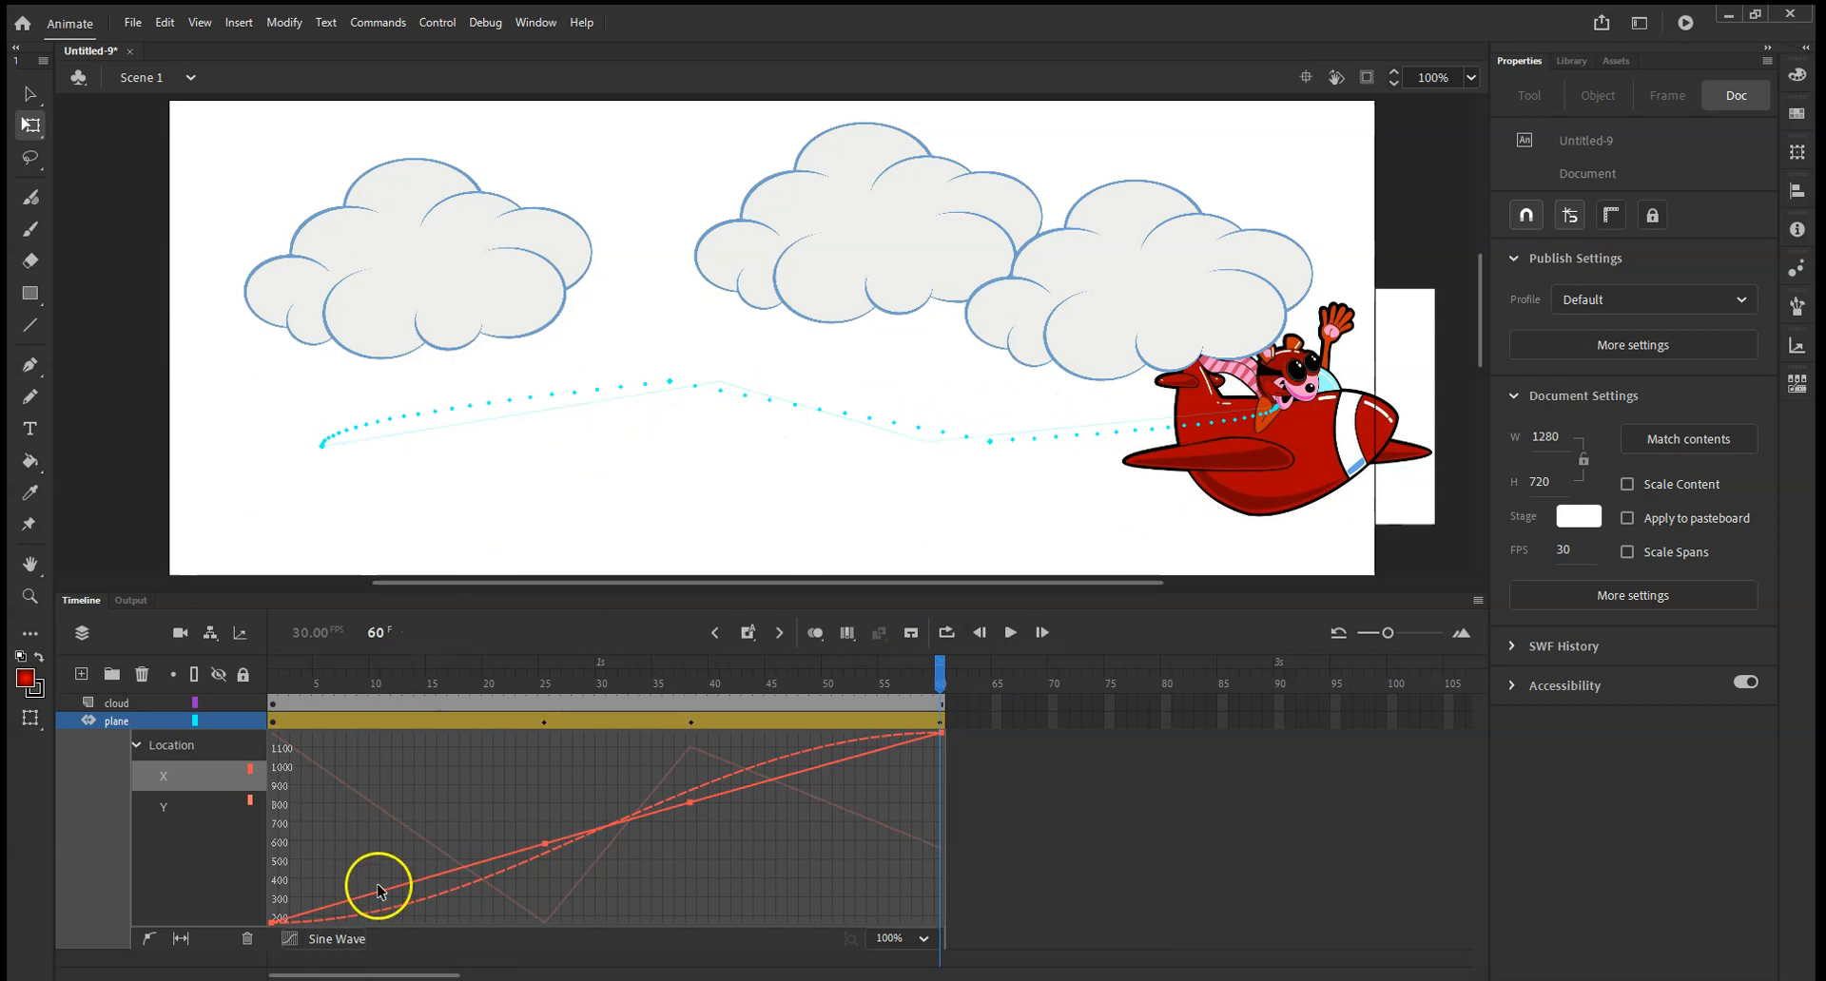
Try the Square Wave ease and the Sawtooth Wave ease on the plane's tween.
click(324, 940)
scroll(354, 850, down, 2)
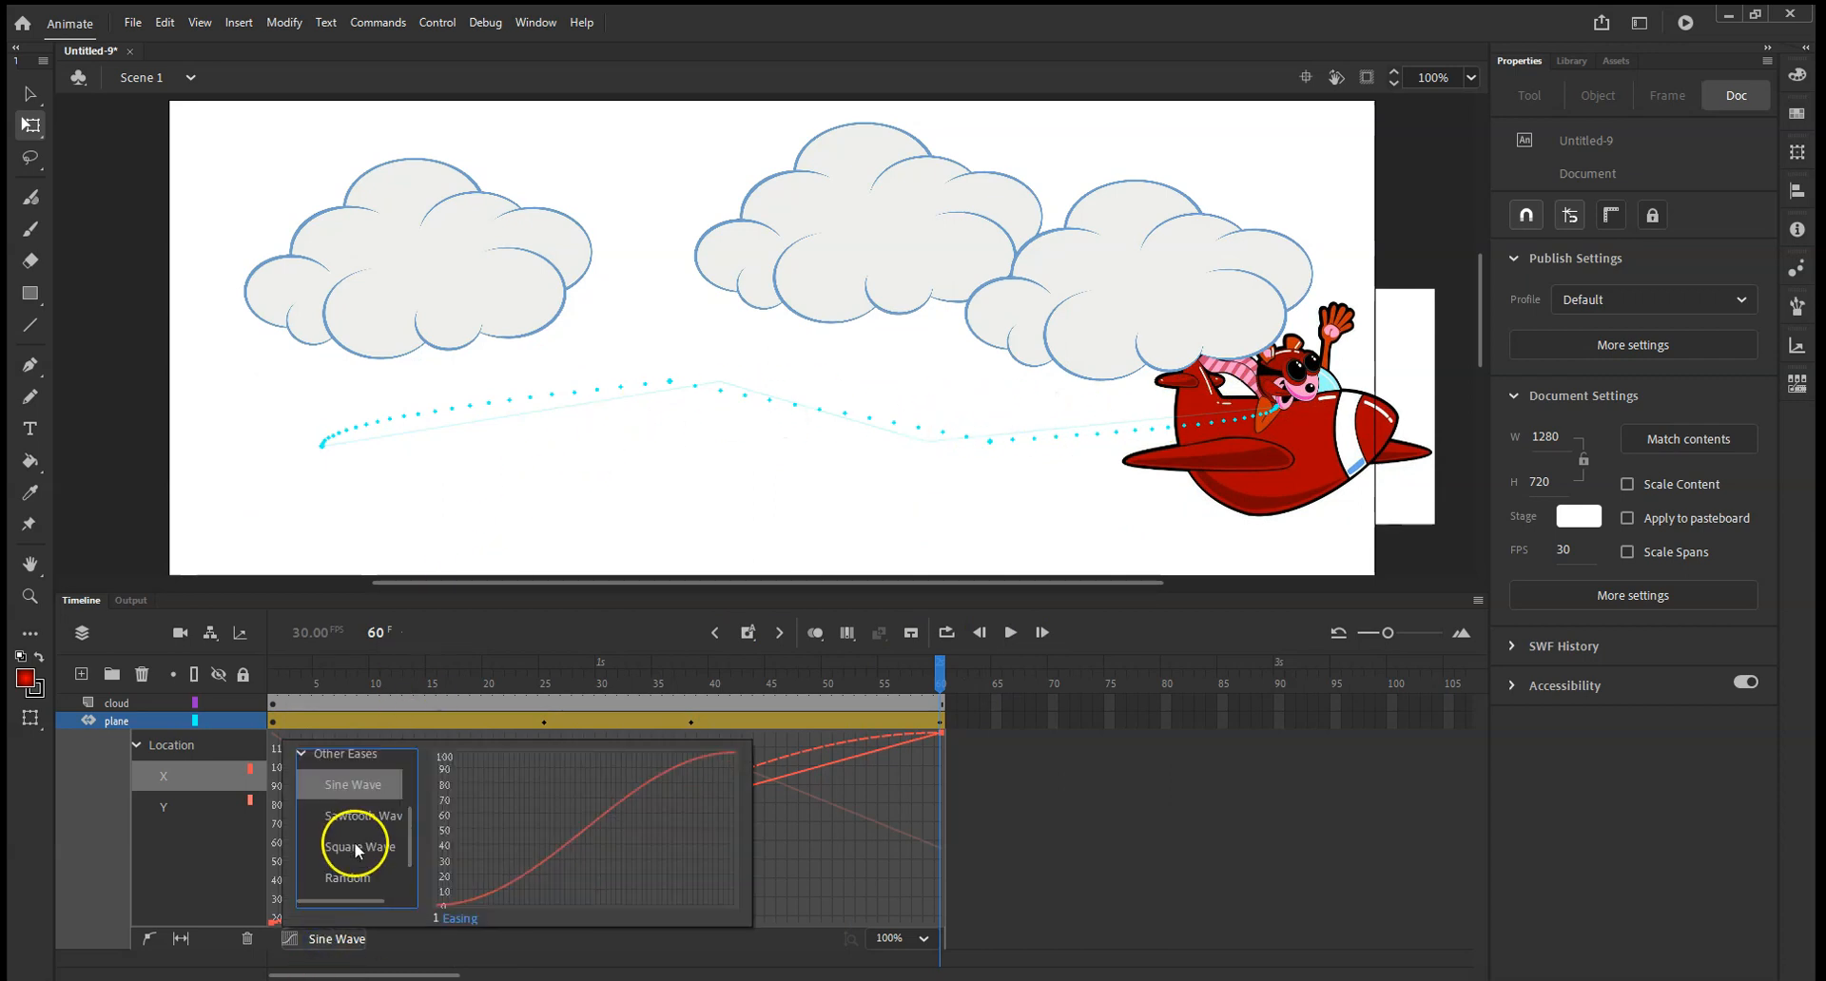
scroll(352, 820, down, 2)
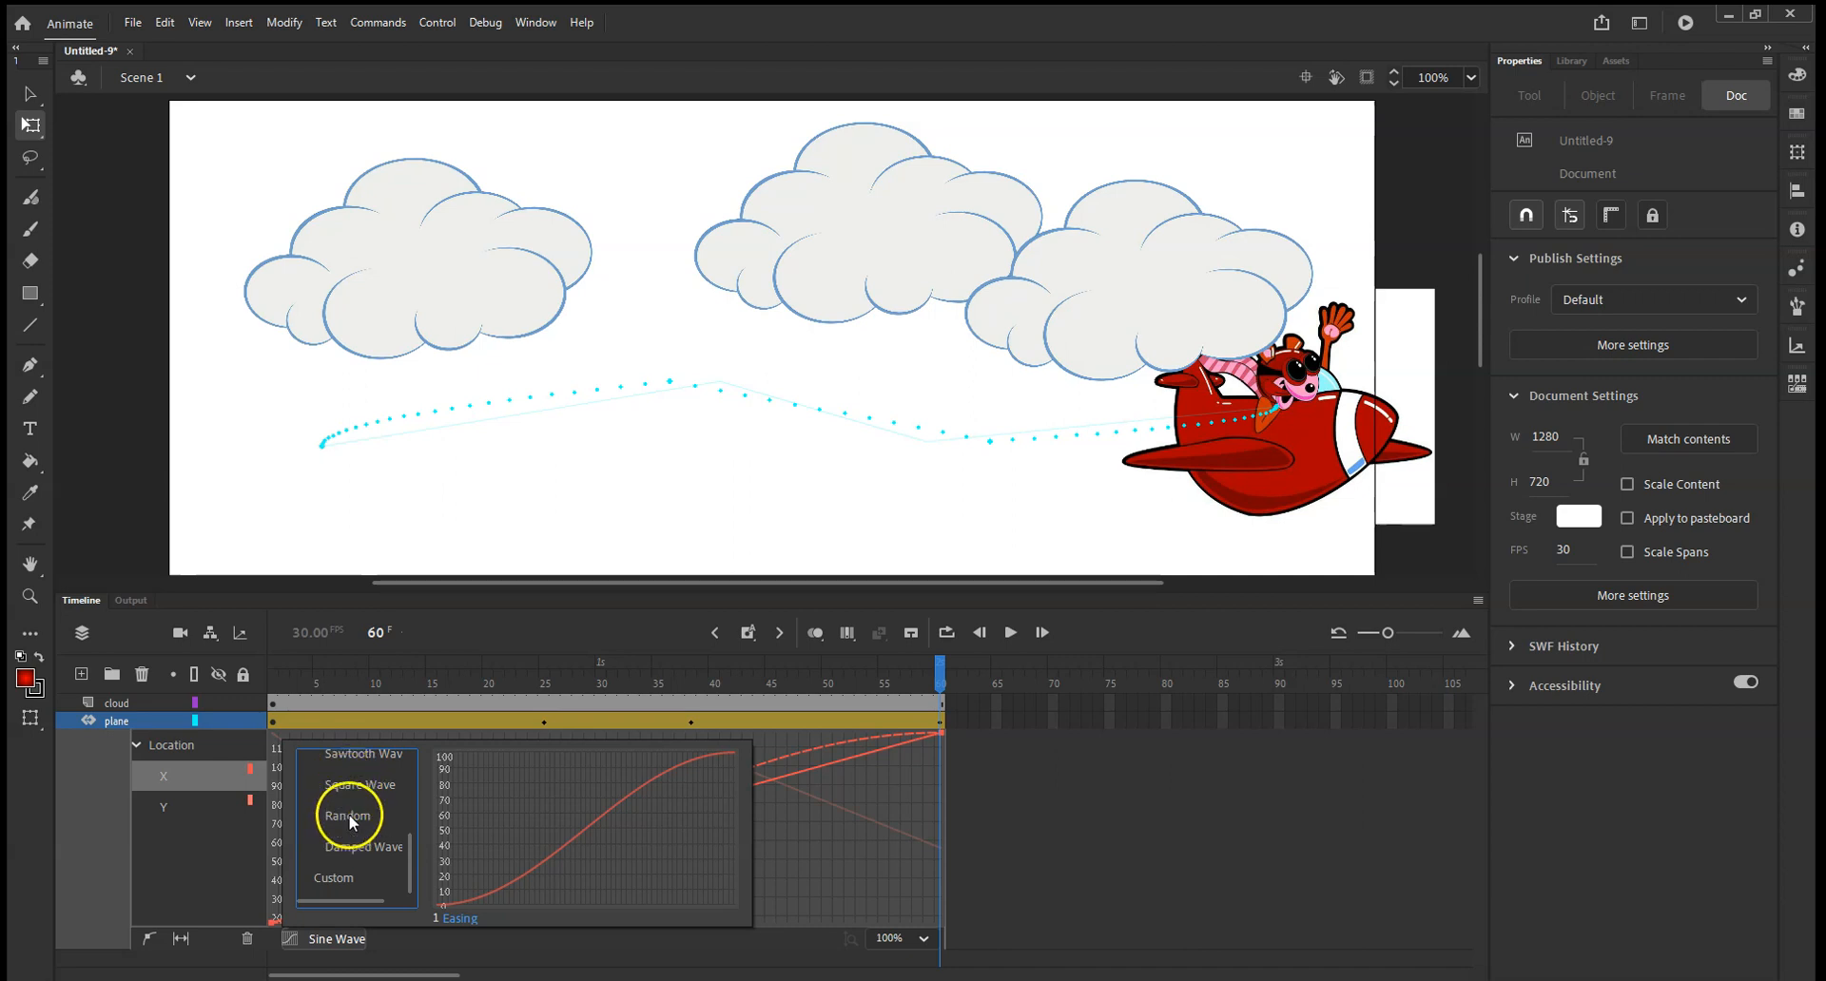
click(351, 784)
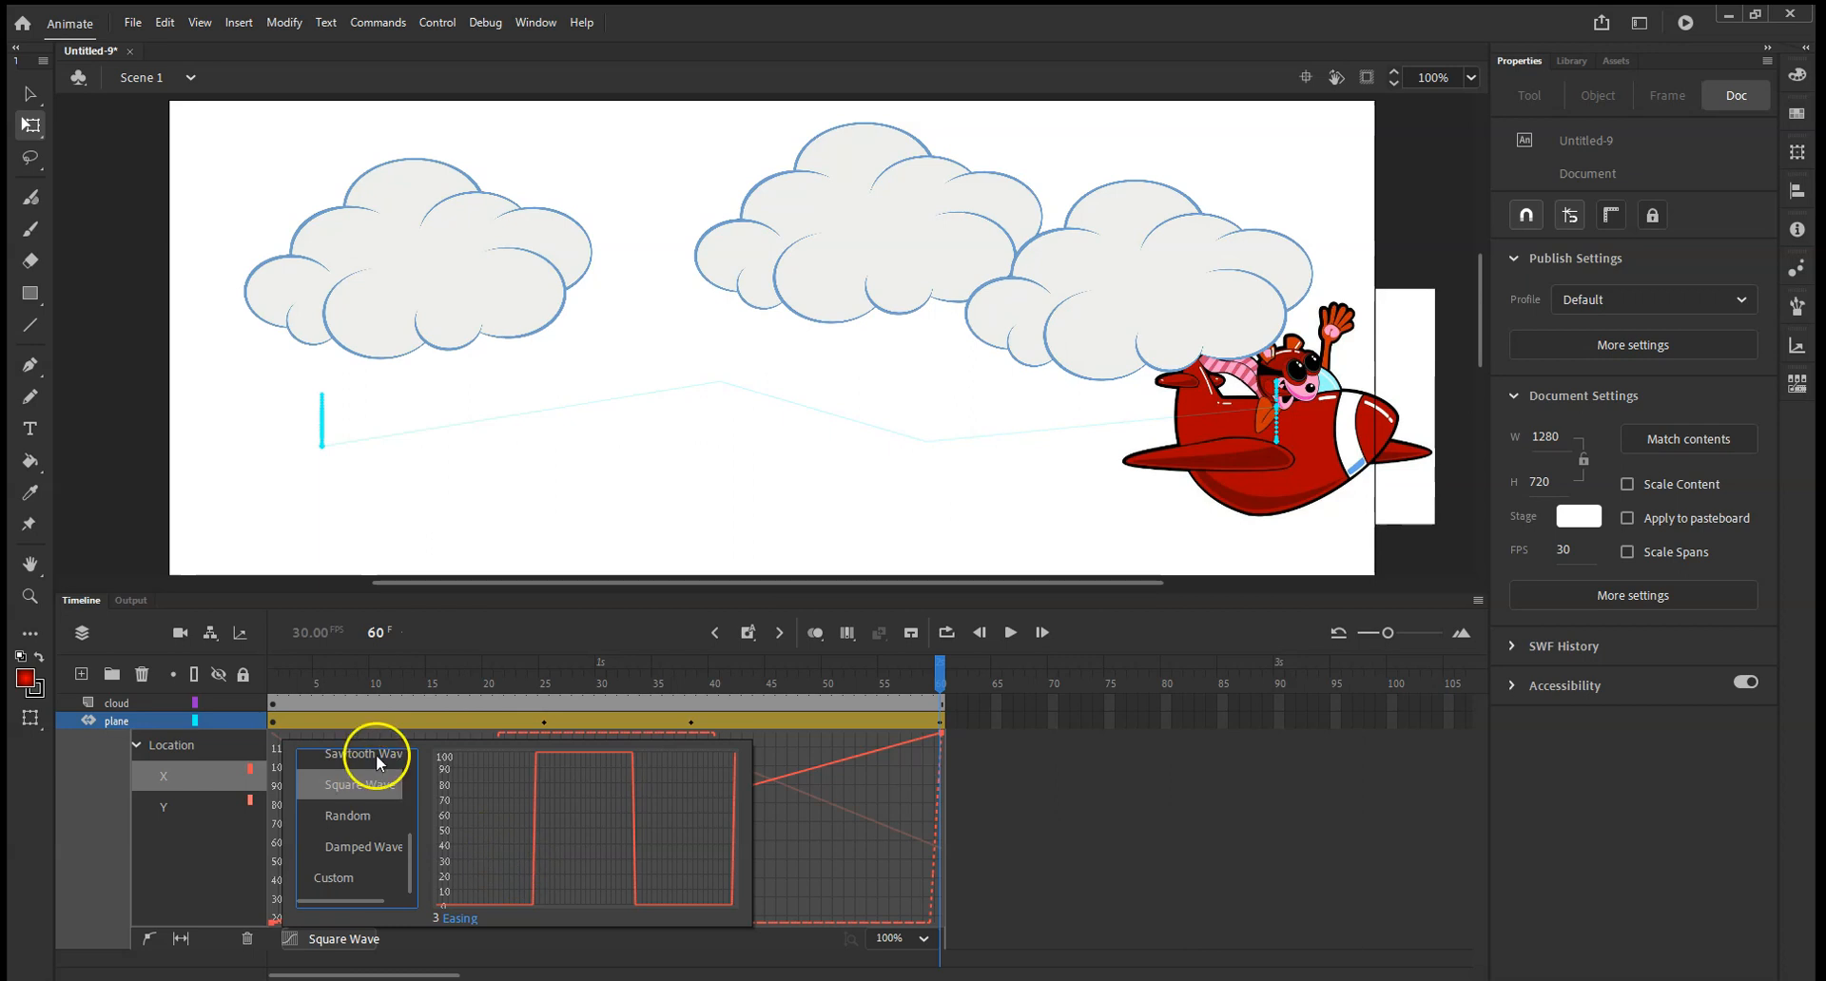
click(377, 757)
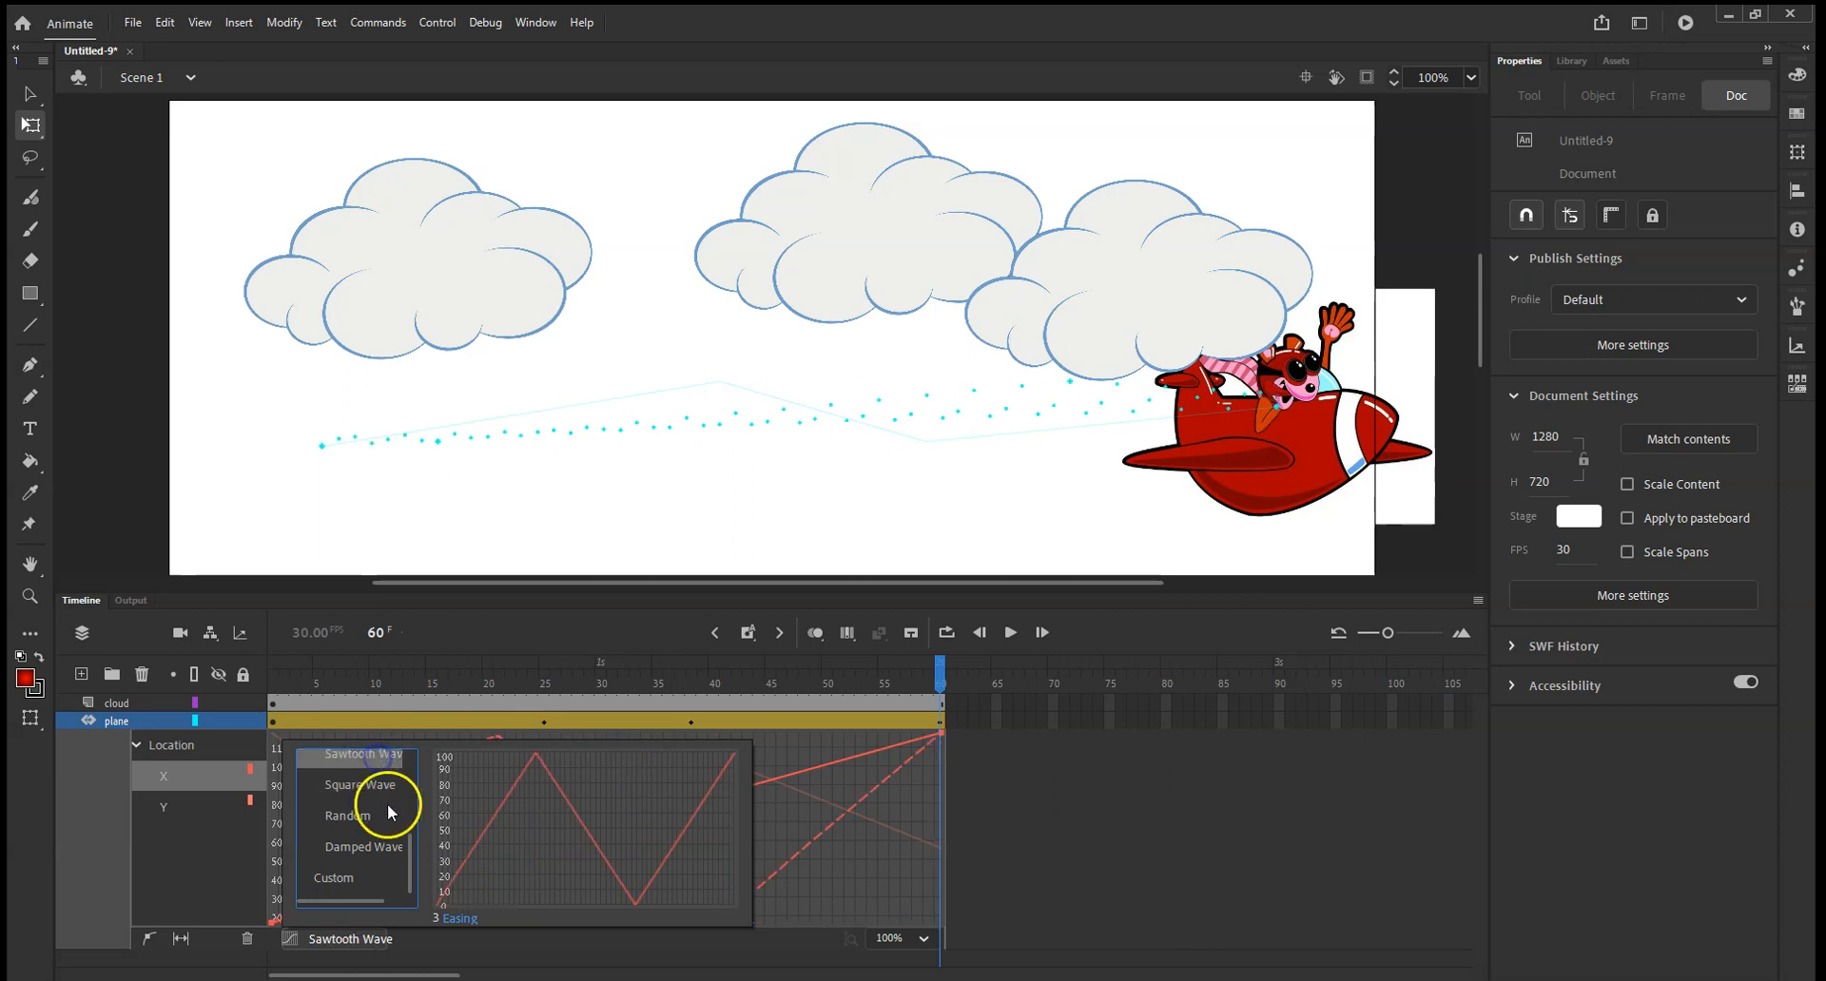
Apply the Damped Wave ease to the plane's tween with an easing value of 1 and play the animation.
click(360, 855)
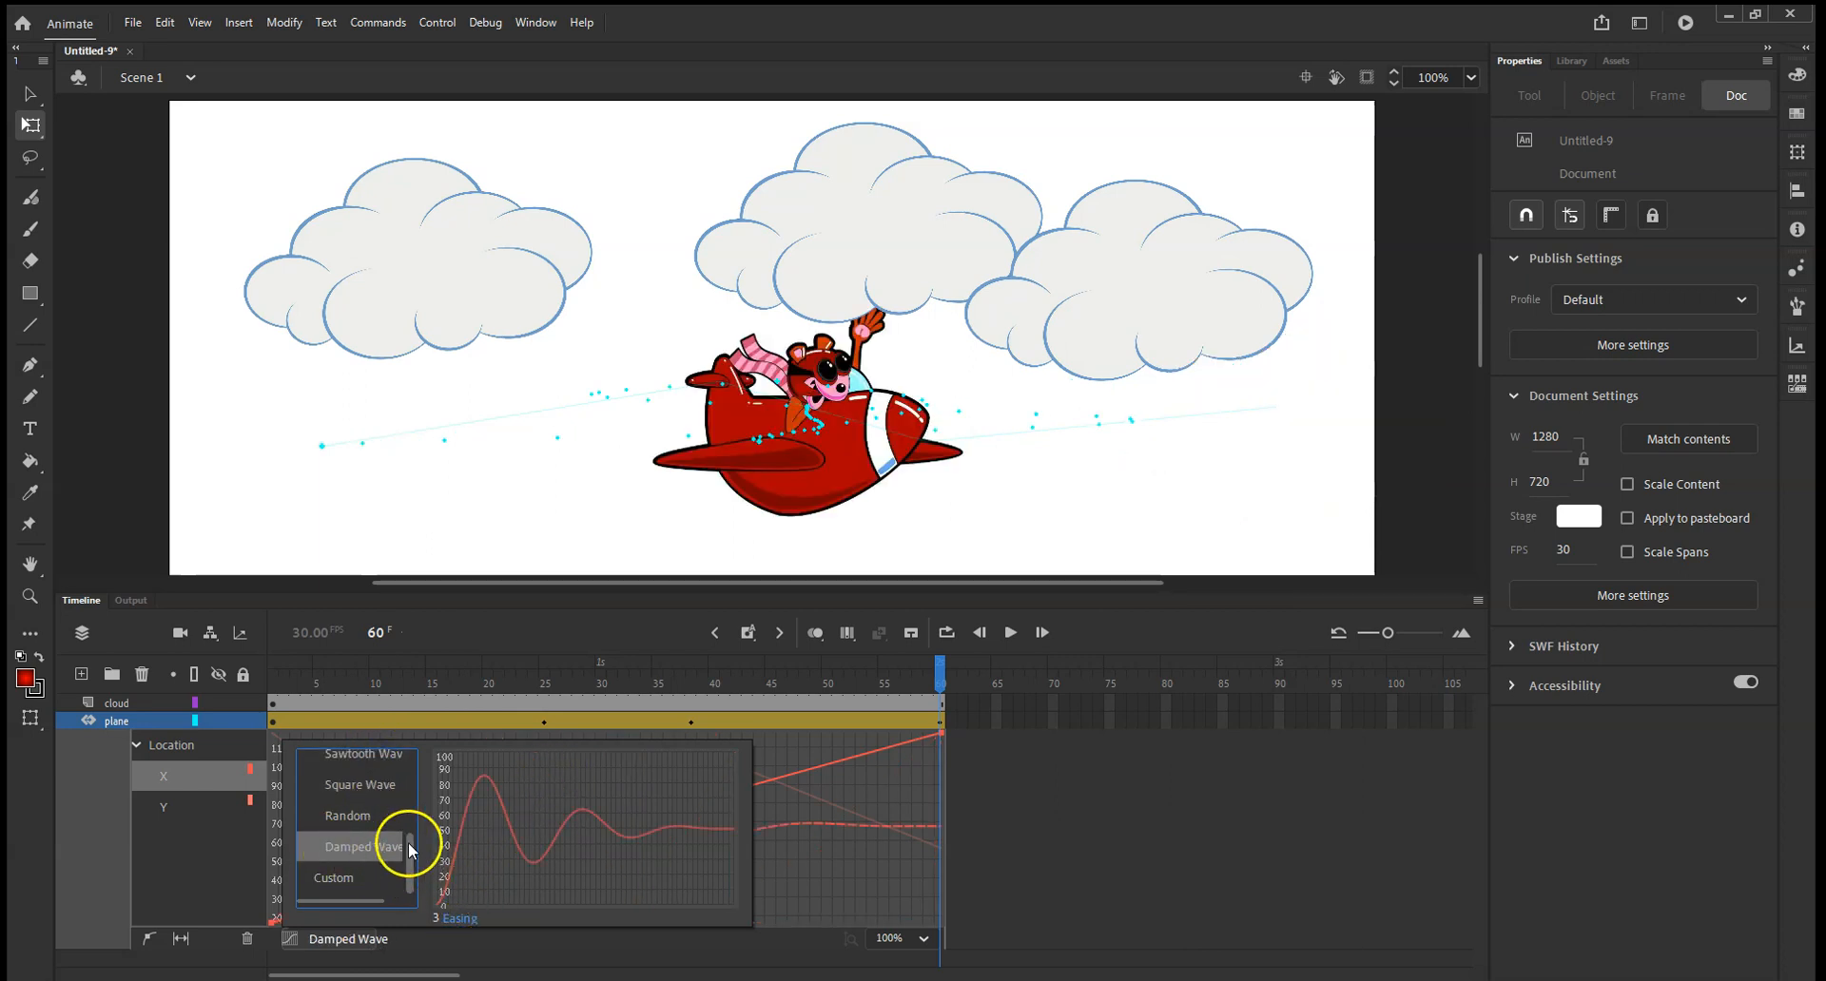
click(439, 916)
text(1)
click(603, 922)
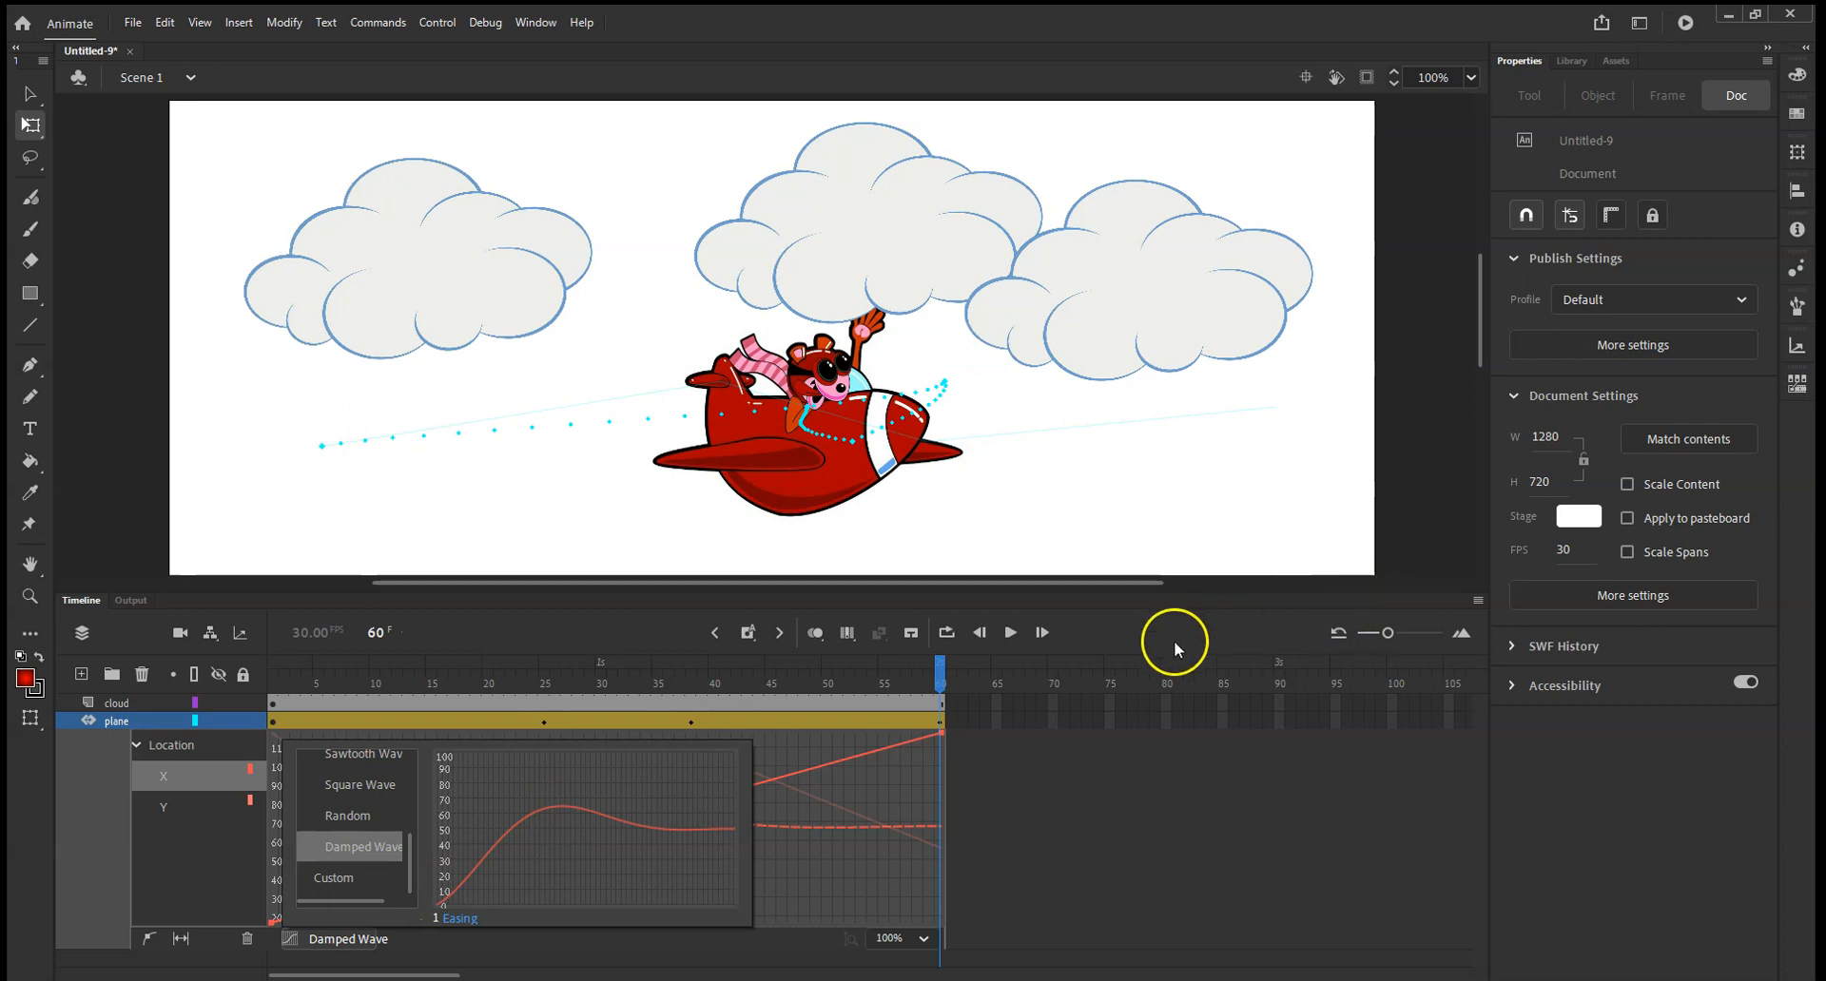
click(1008, 633)
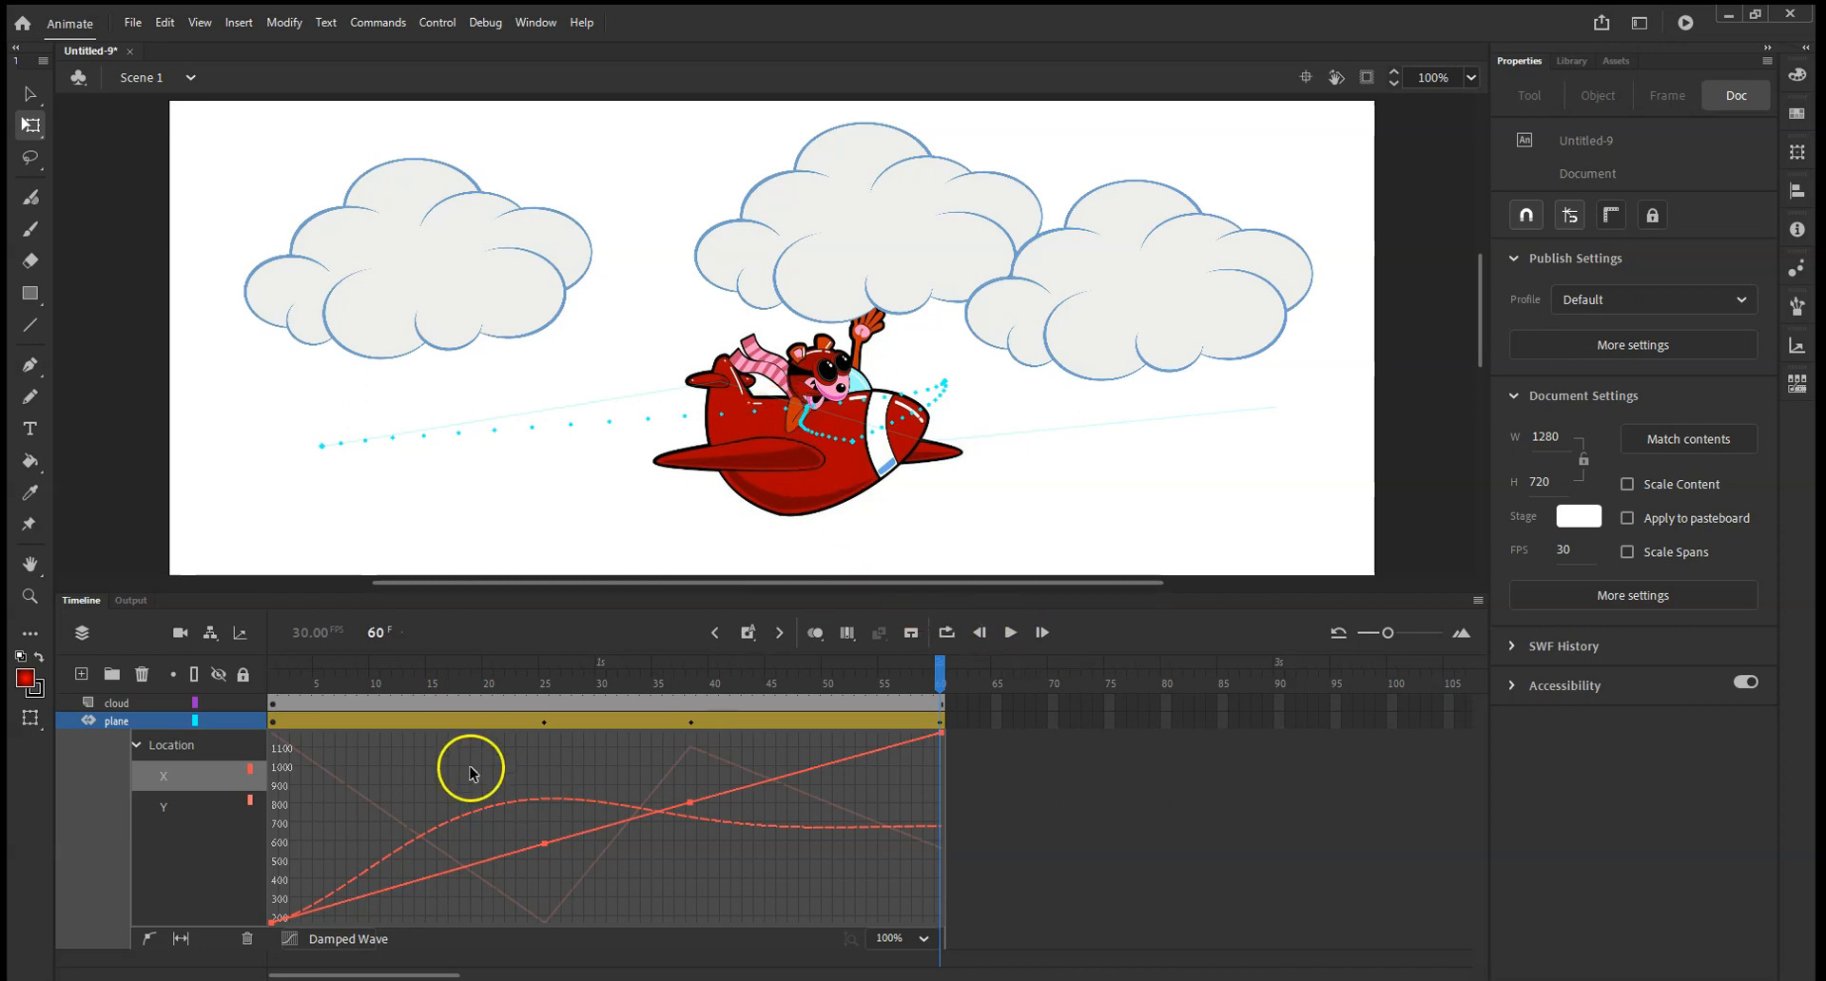
Apply the Medium ease from the Simple group to the plane's tween and play the animation.
click(289, 939)
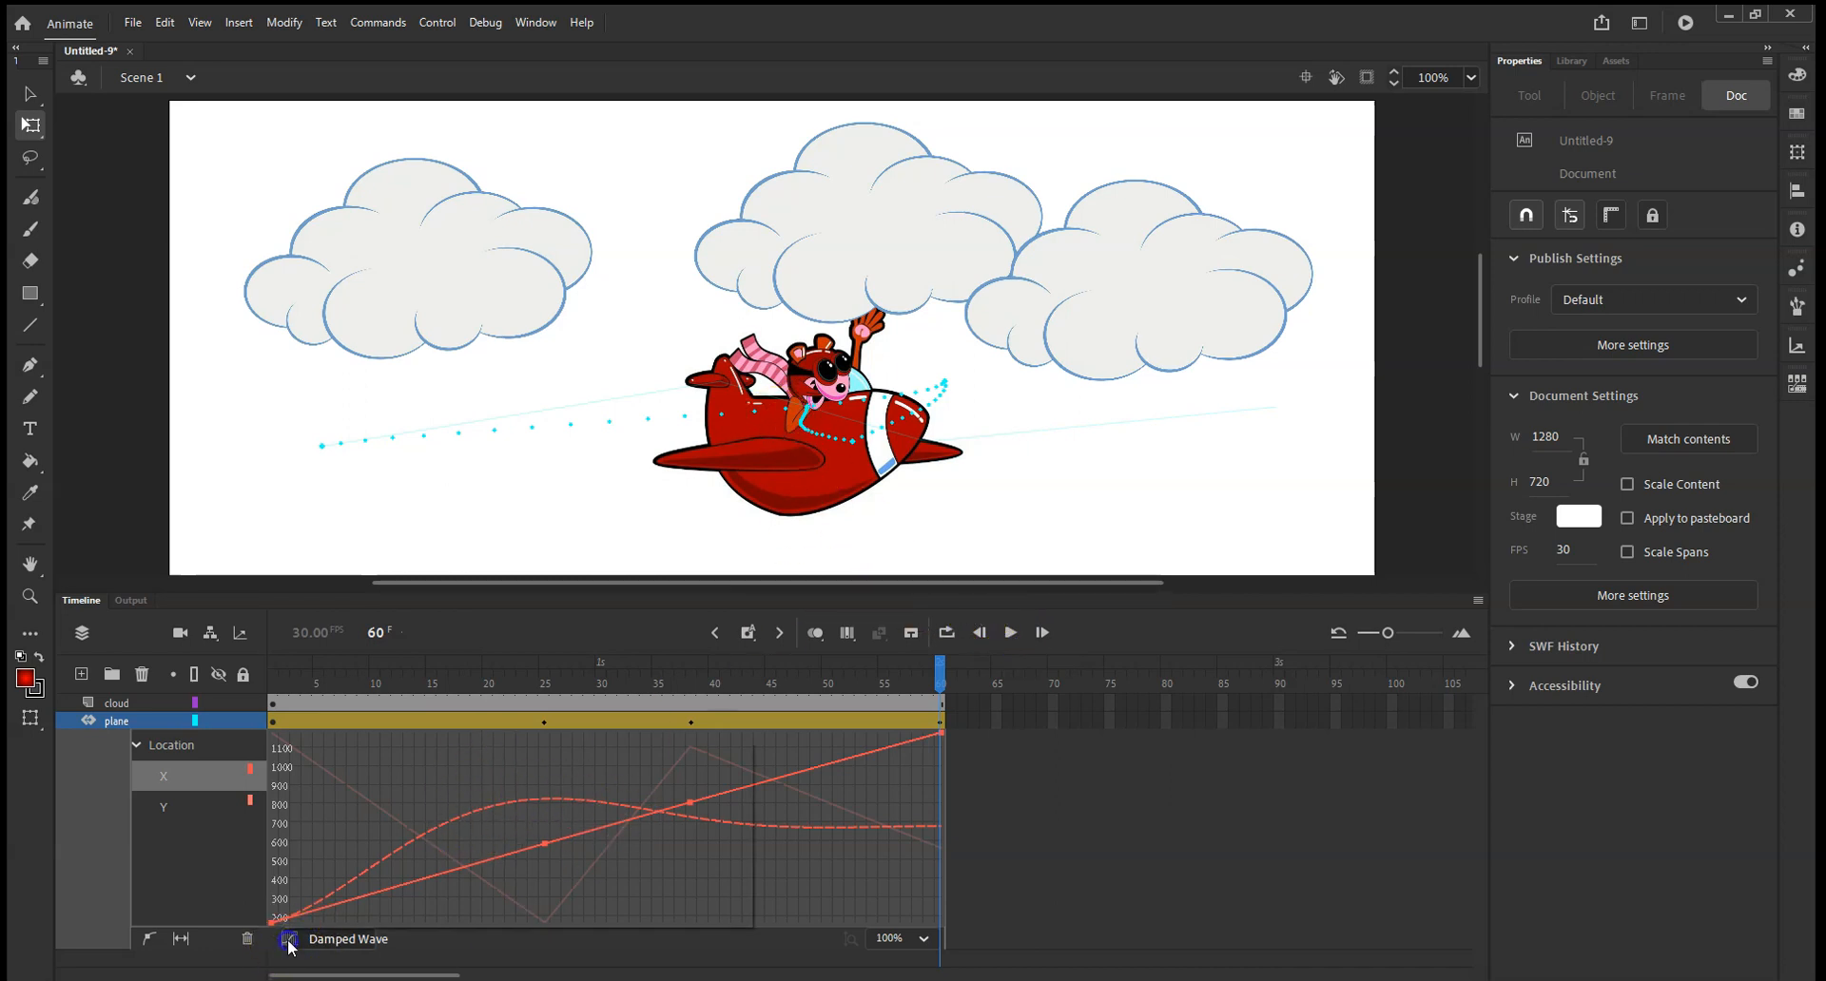
scroll(328, 830, up, 5)
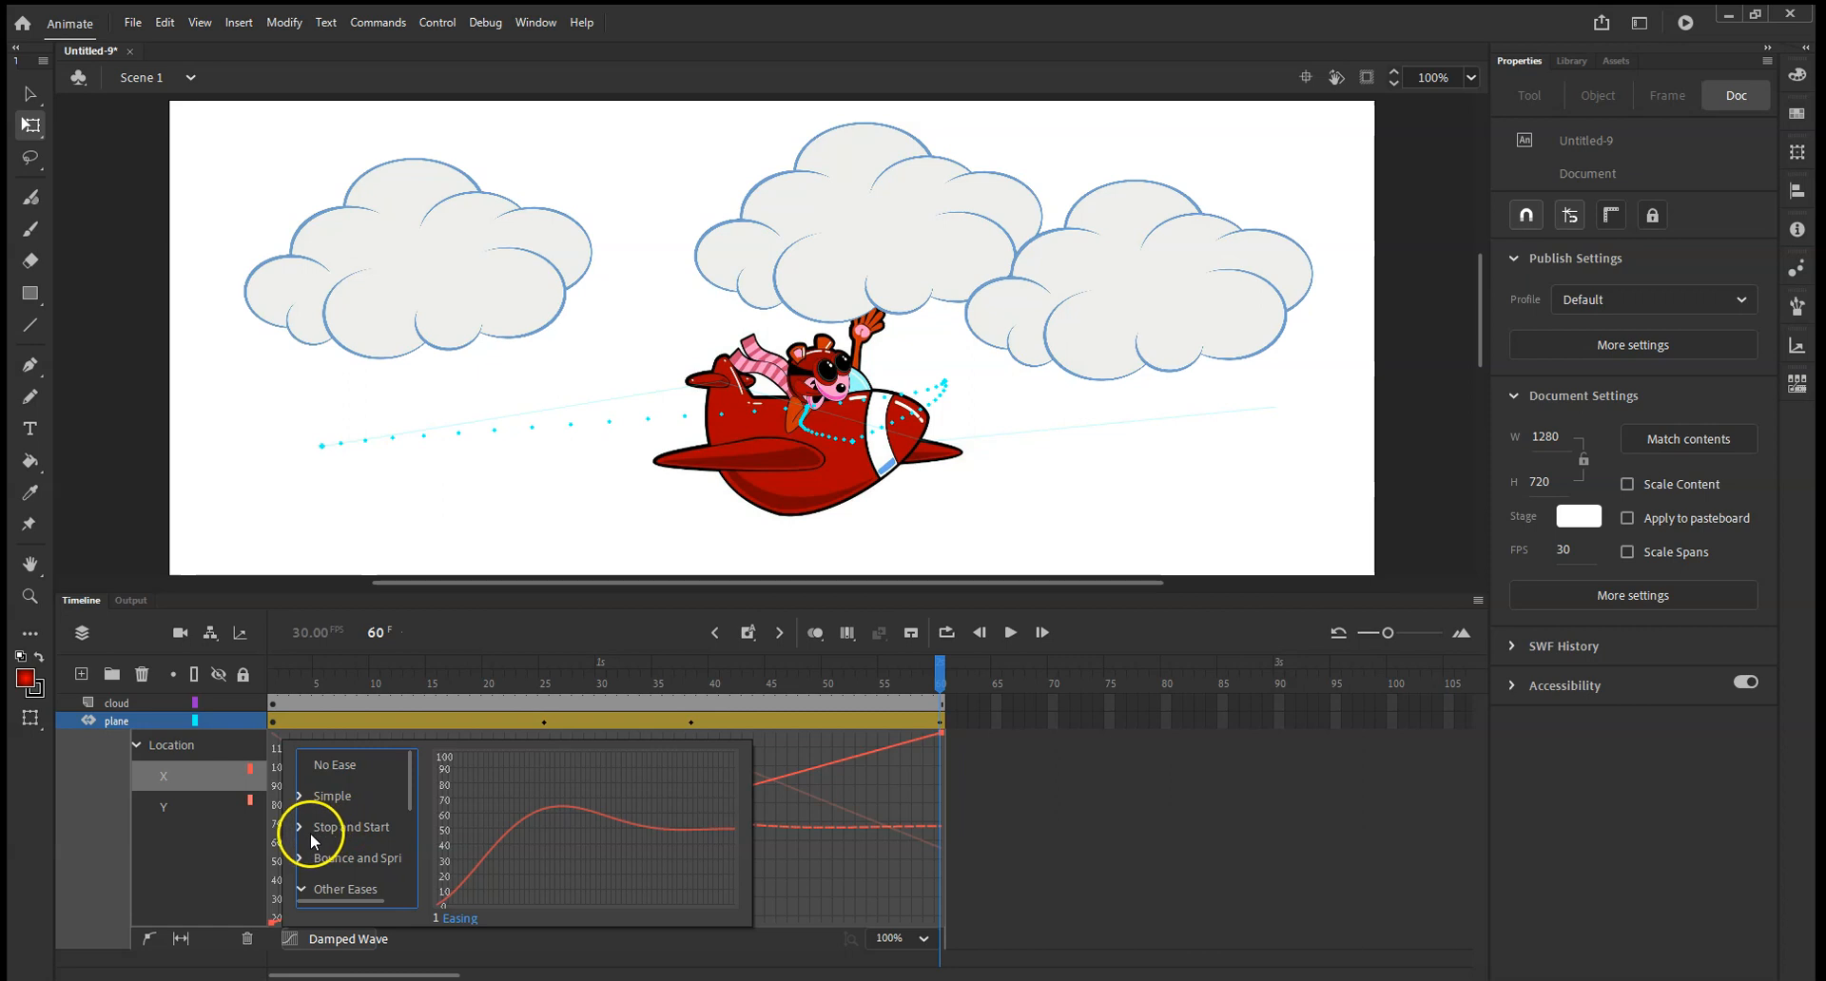
click(300, 831)
scroll(316, 824, down, 4)
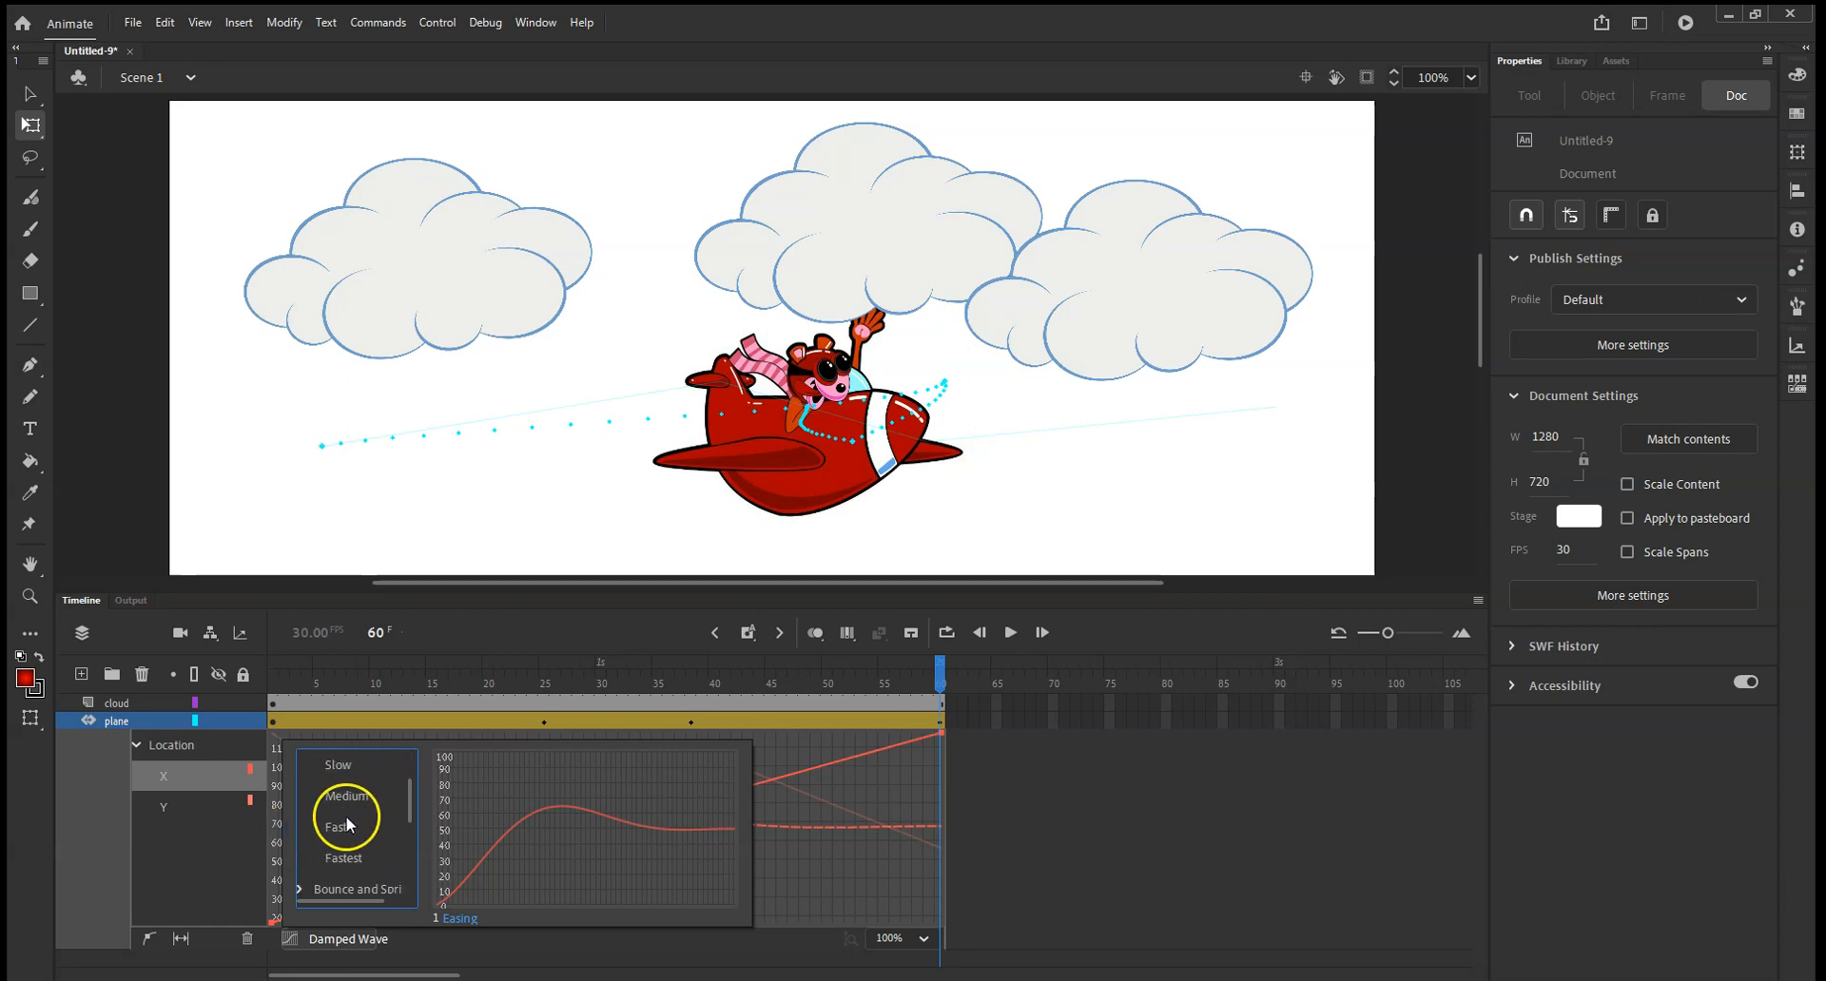
scroll(323, 828, up, 3)
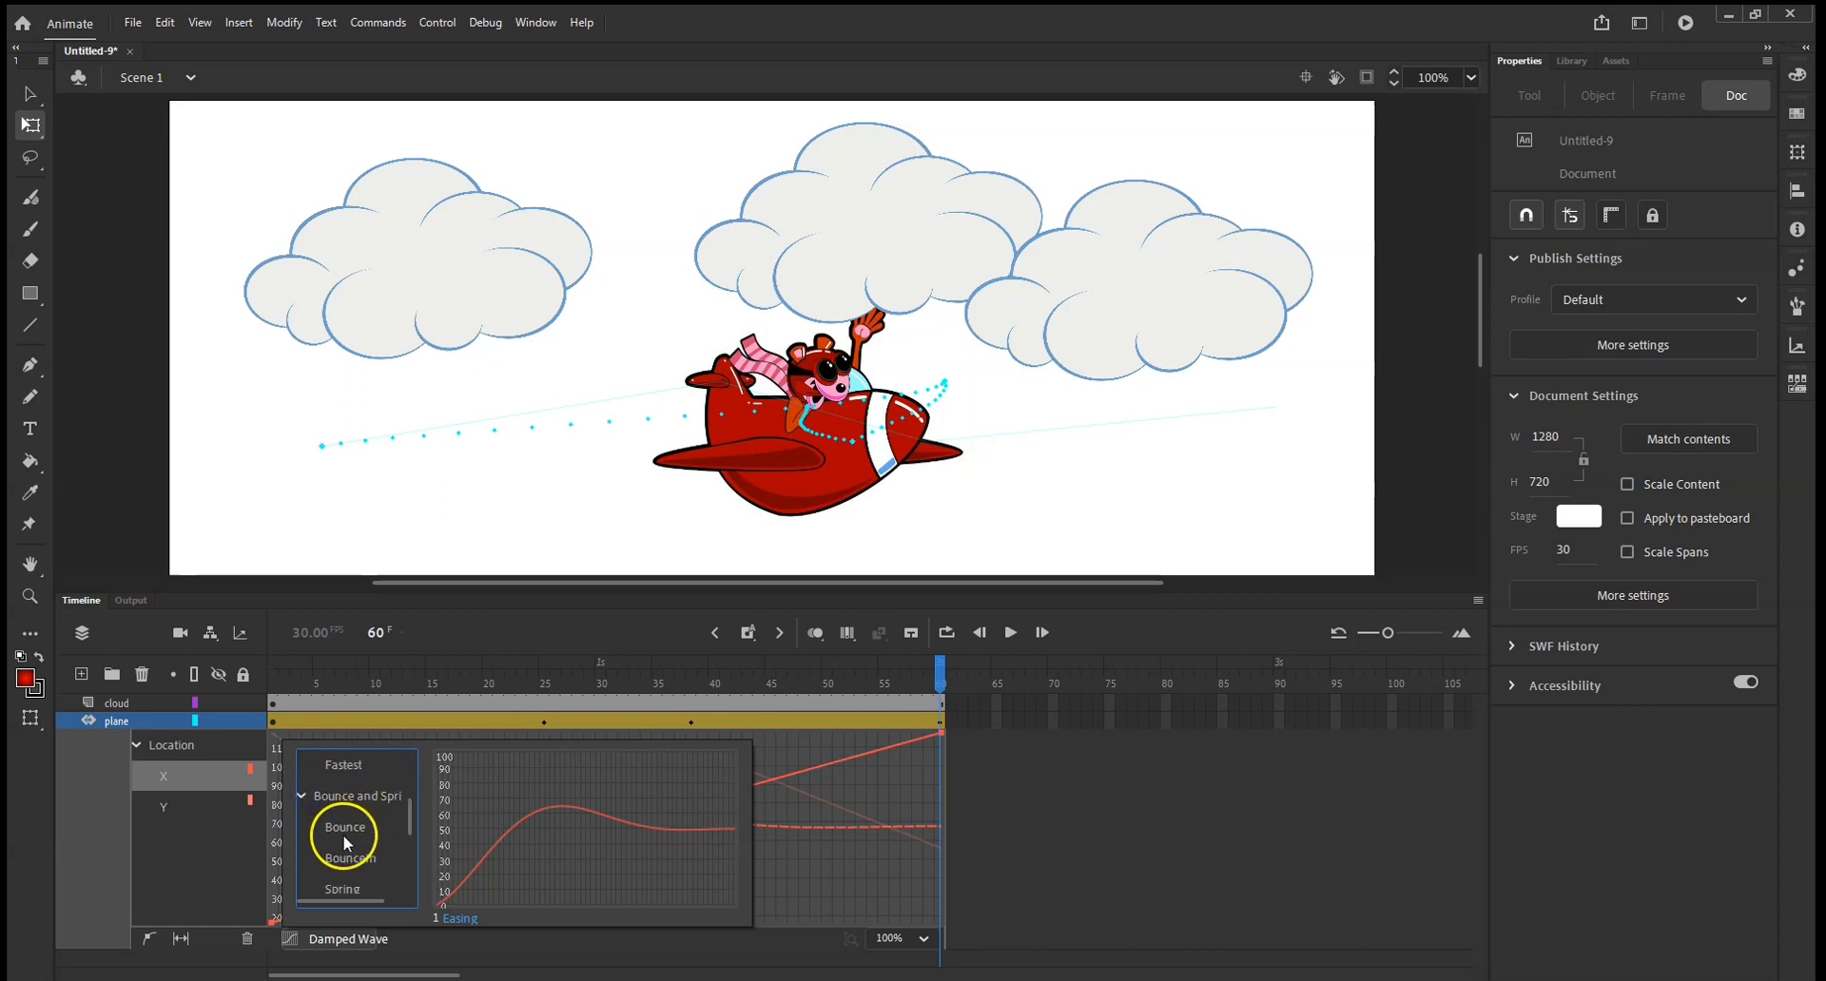
click(300, 799)
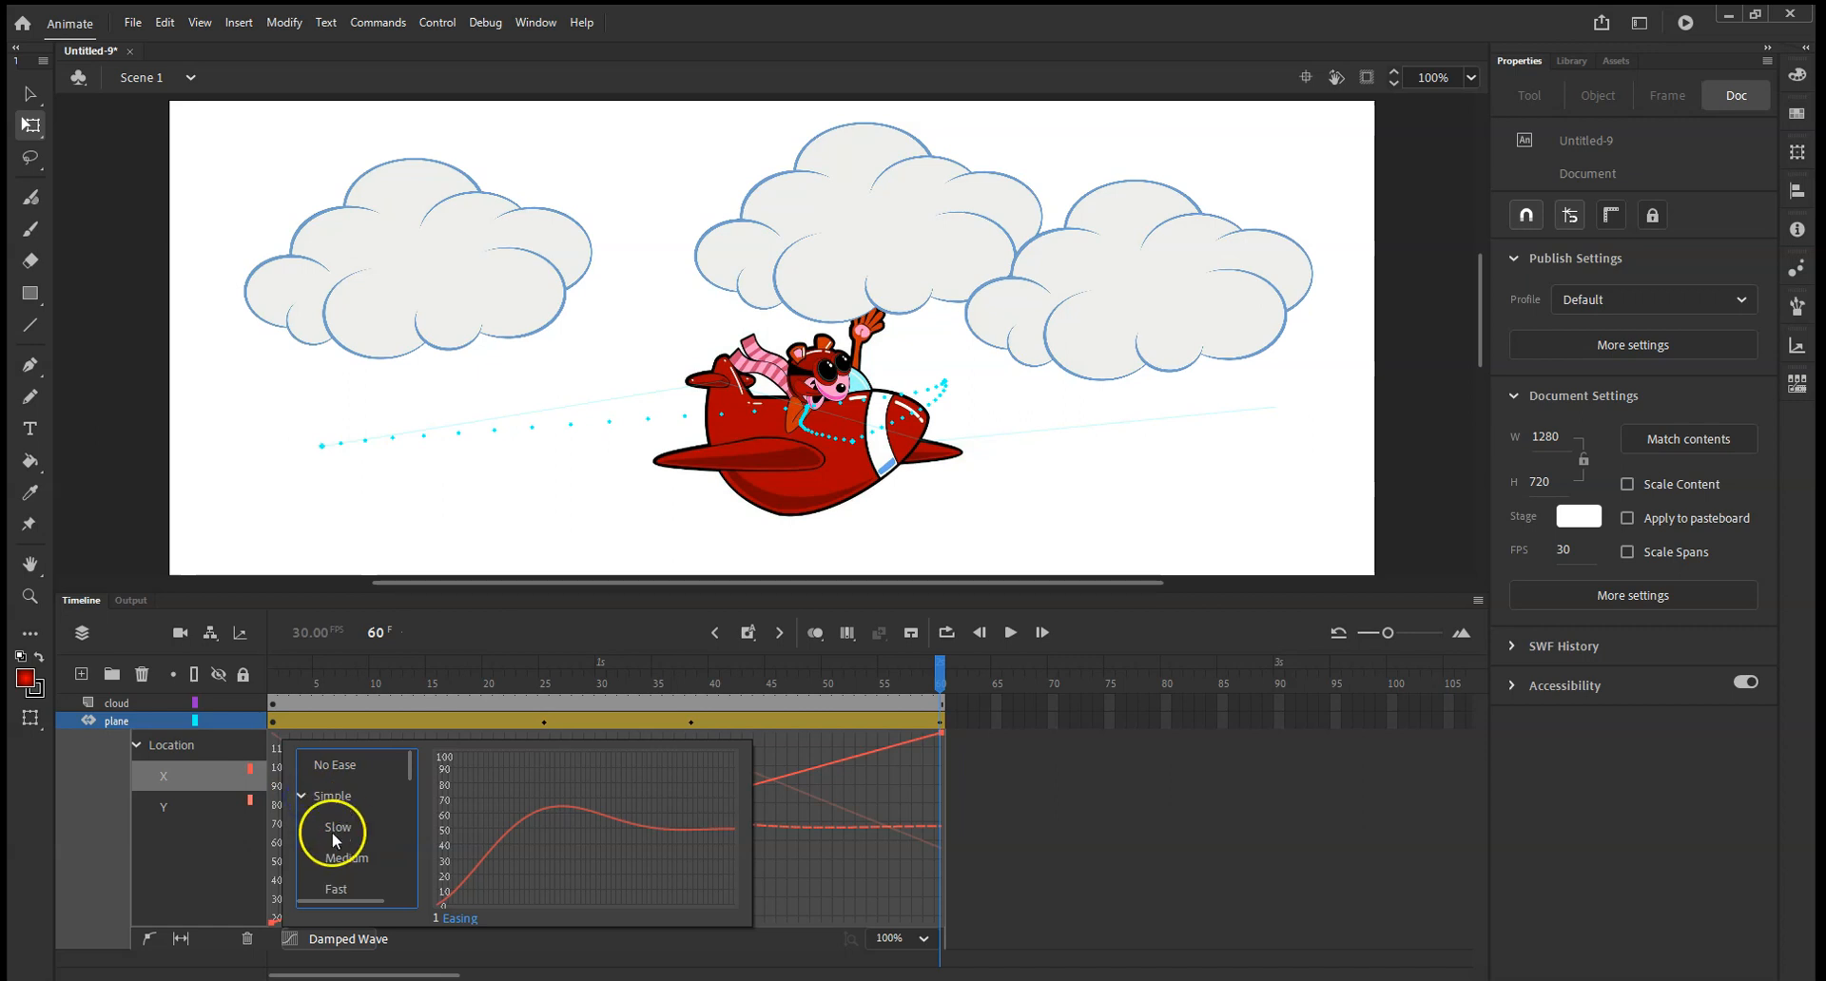
click(337, 856)
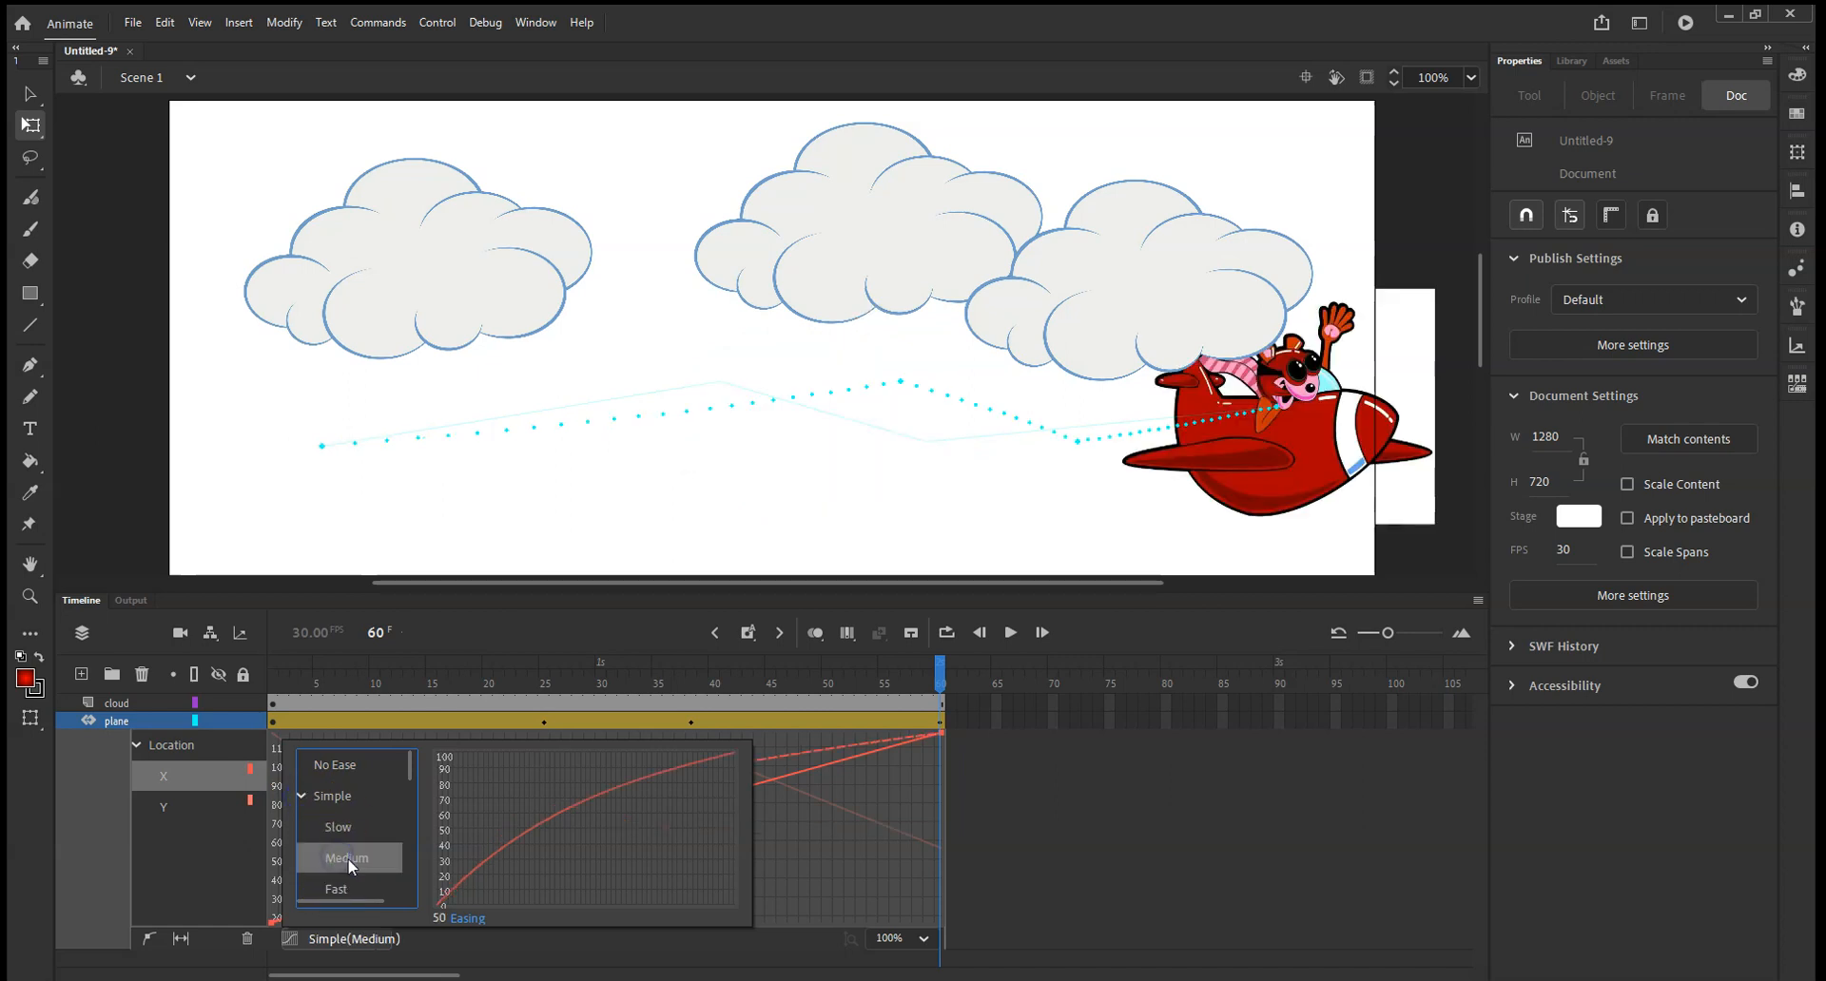
click(553, 947)
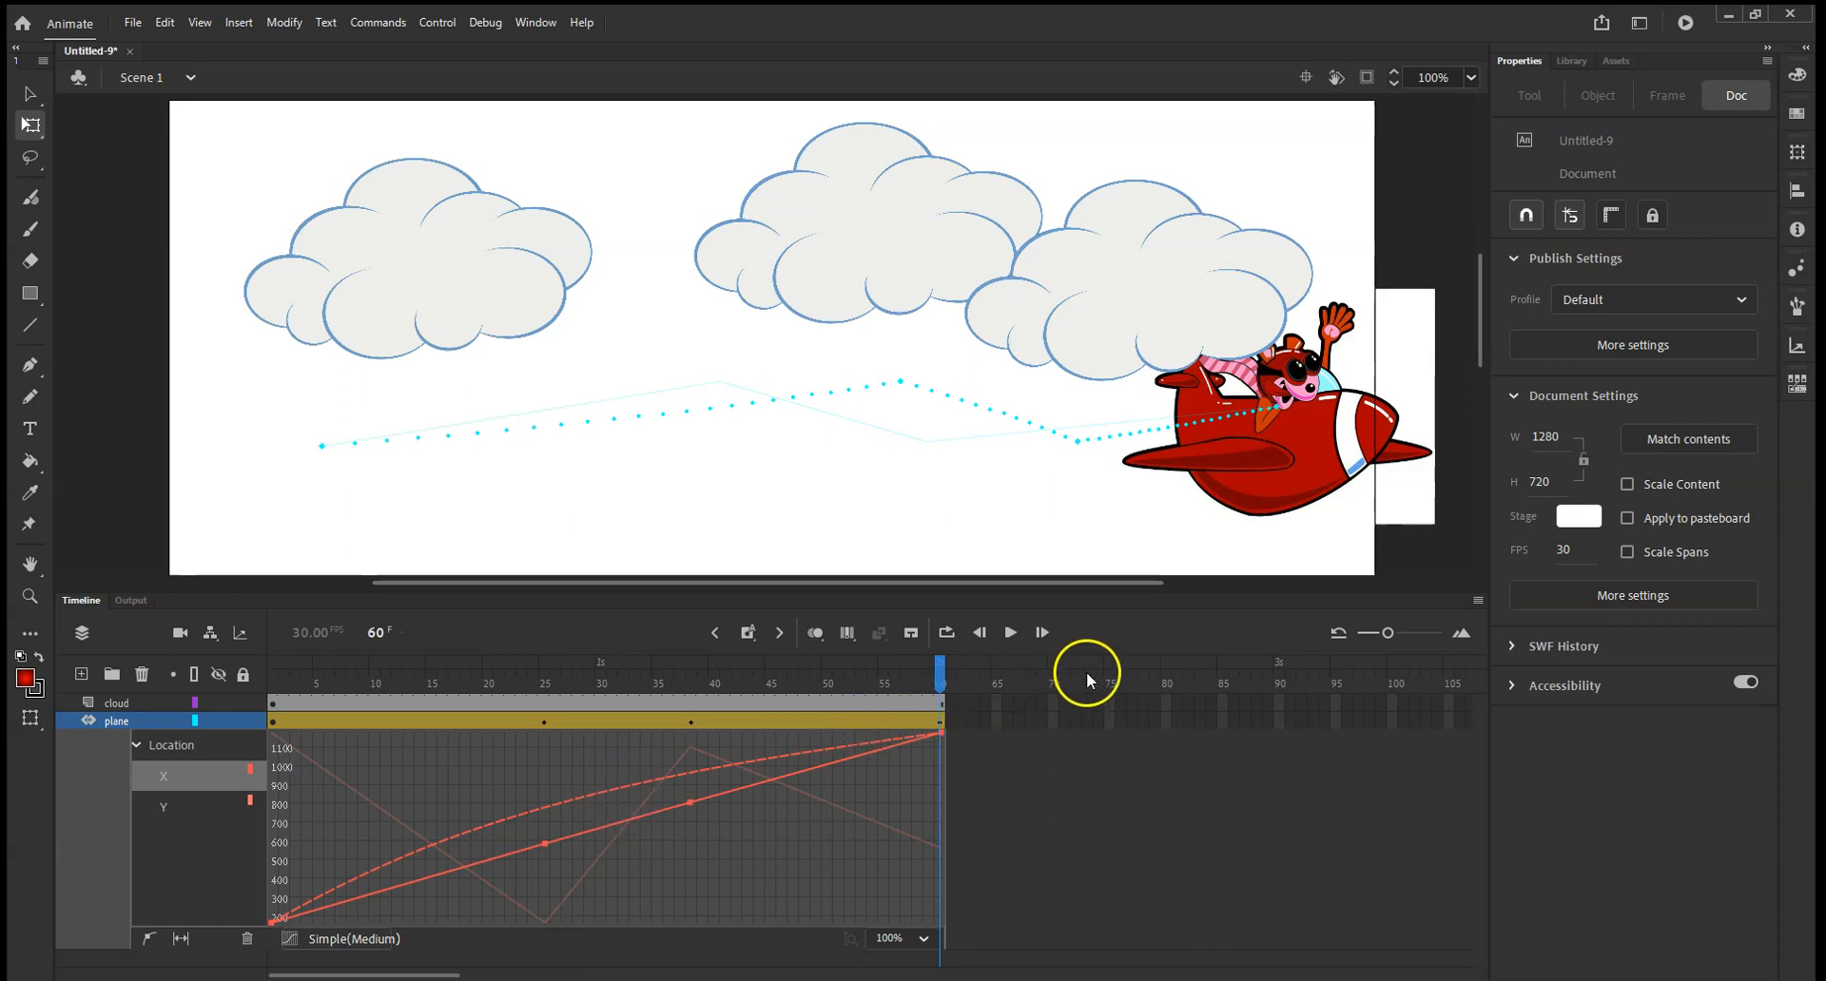
click(1014, 634)
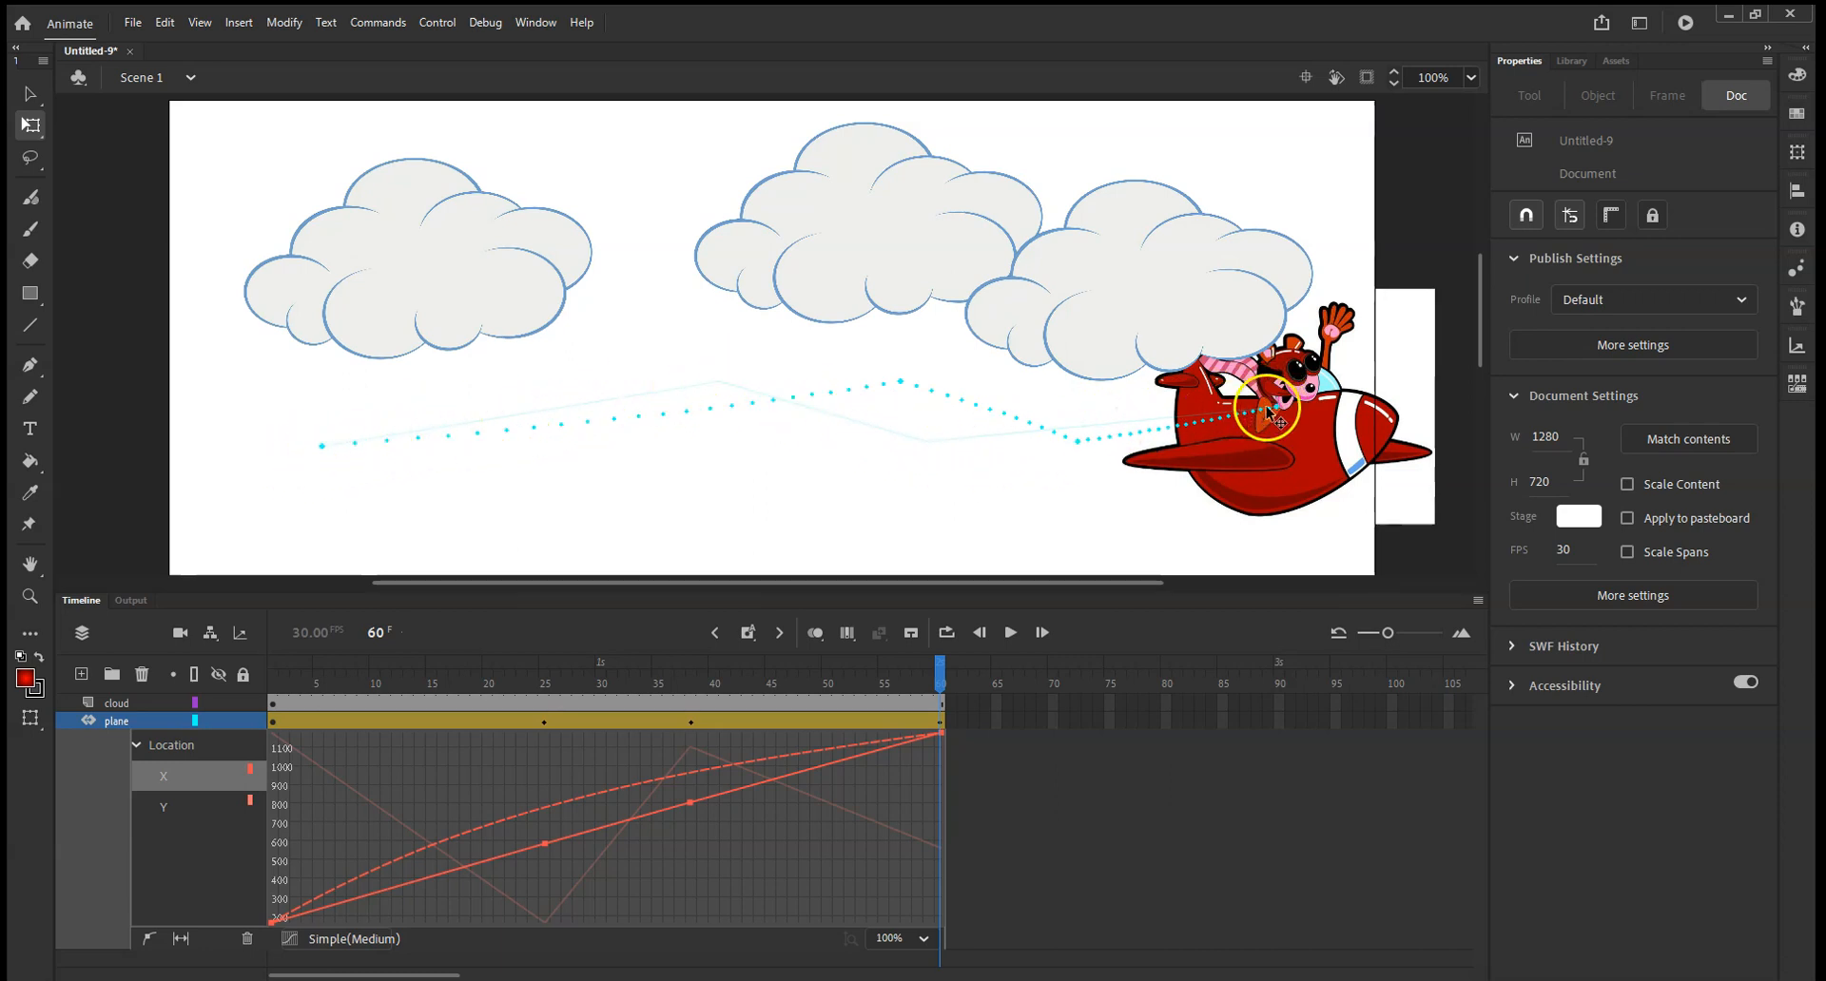
Switch the plane's tween to the Simple Slow ease and play the animation.
click(291, 940)
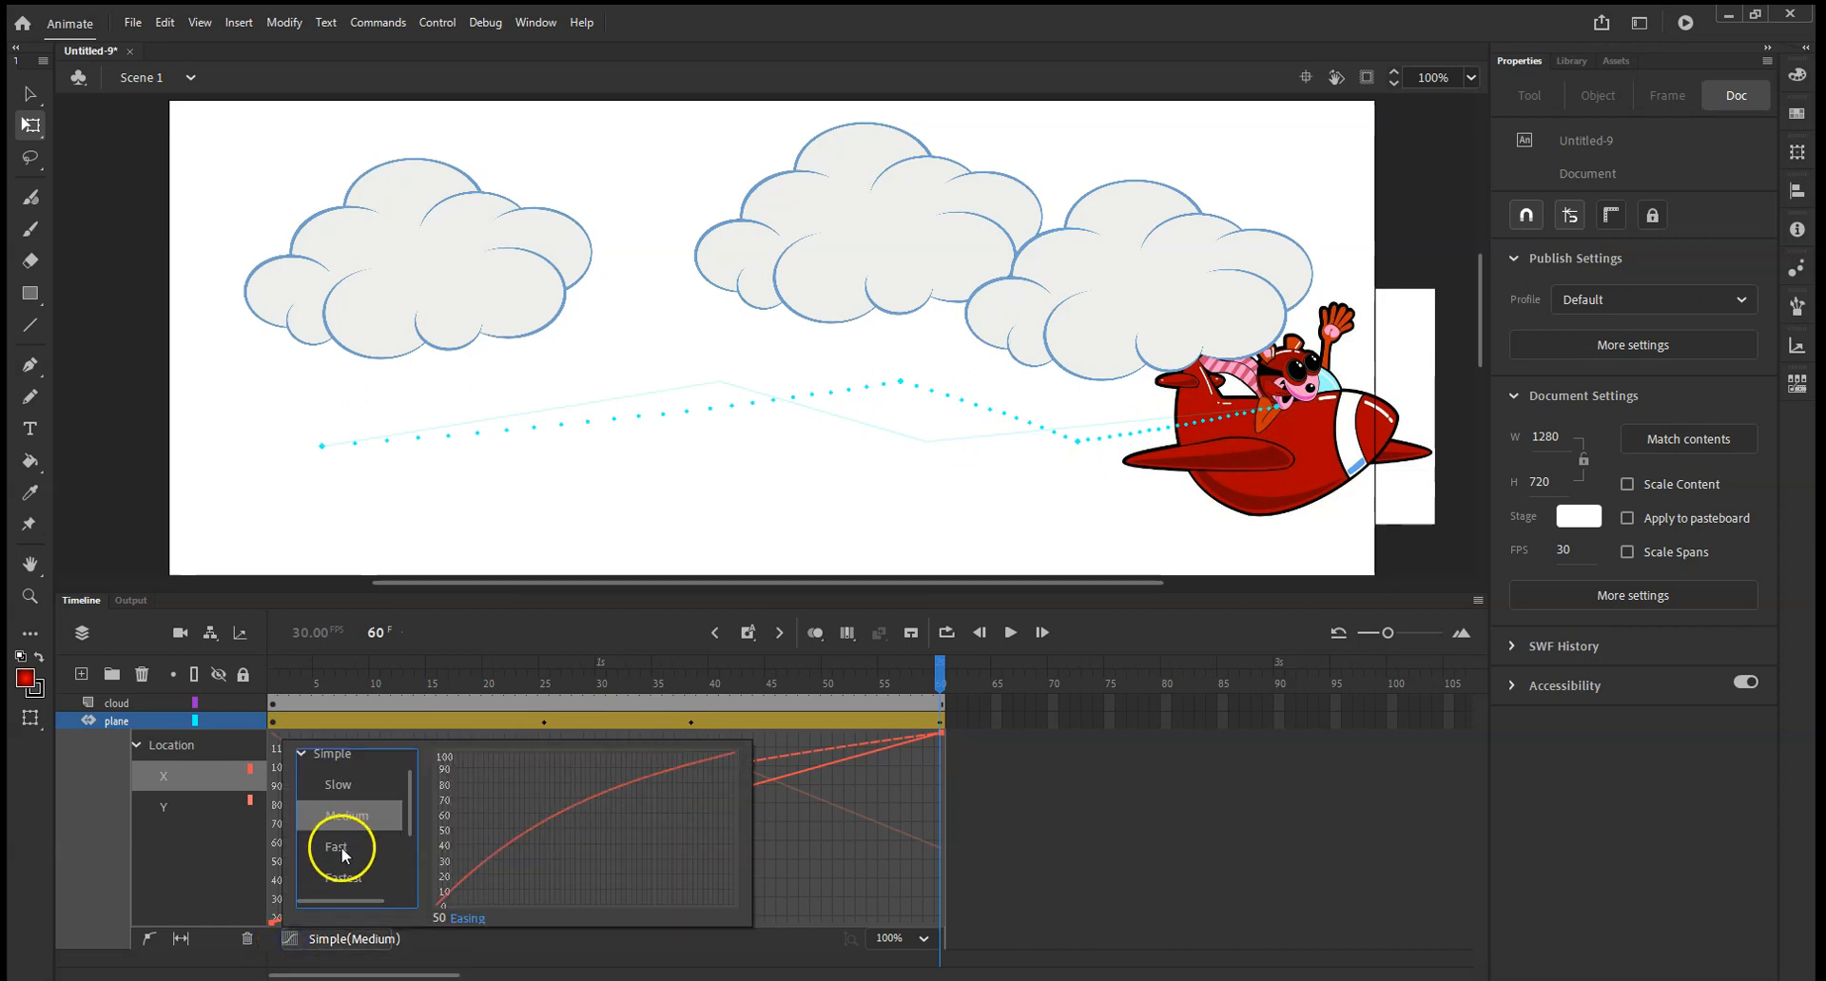
click(340, 785)
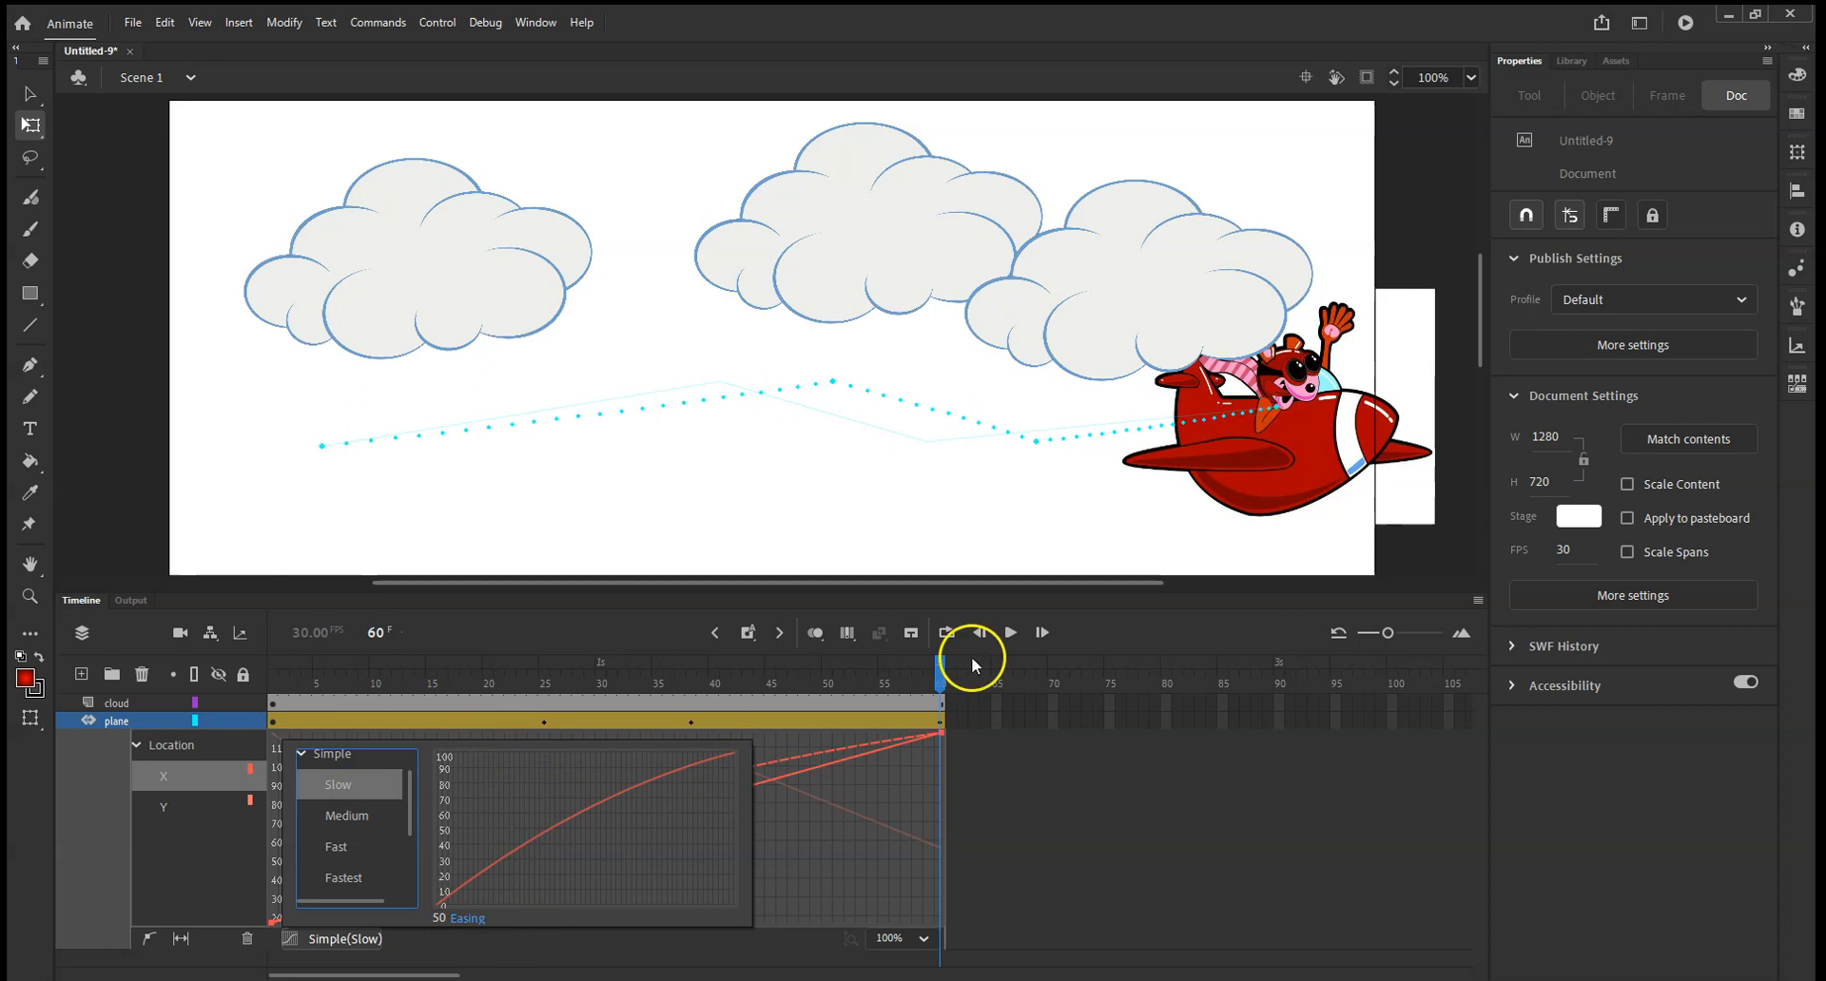
click(1010, 633)
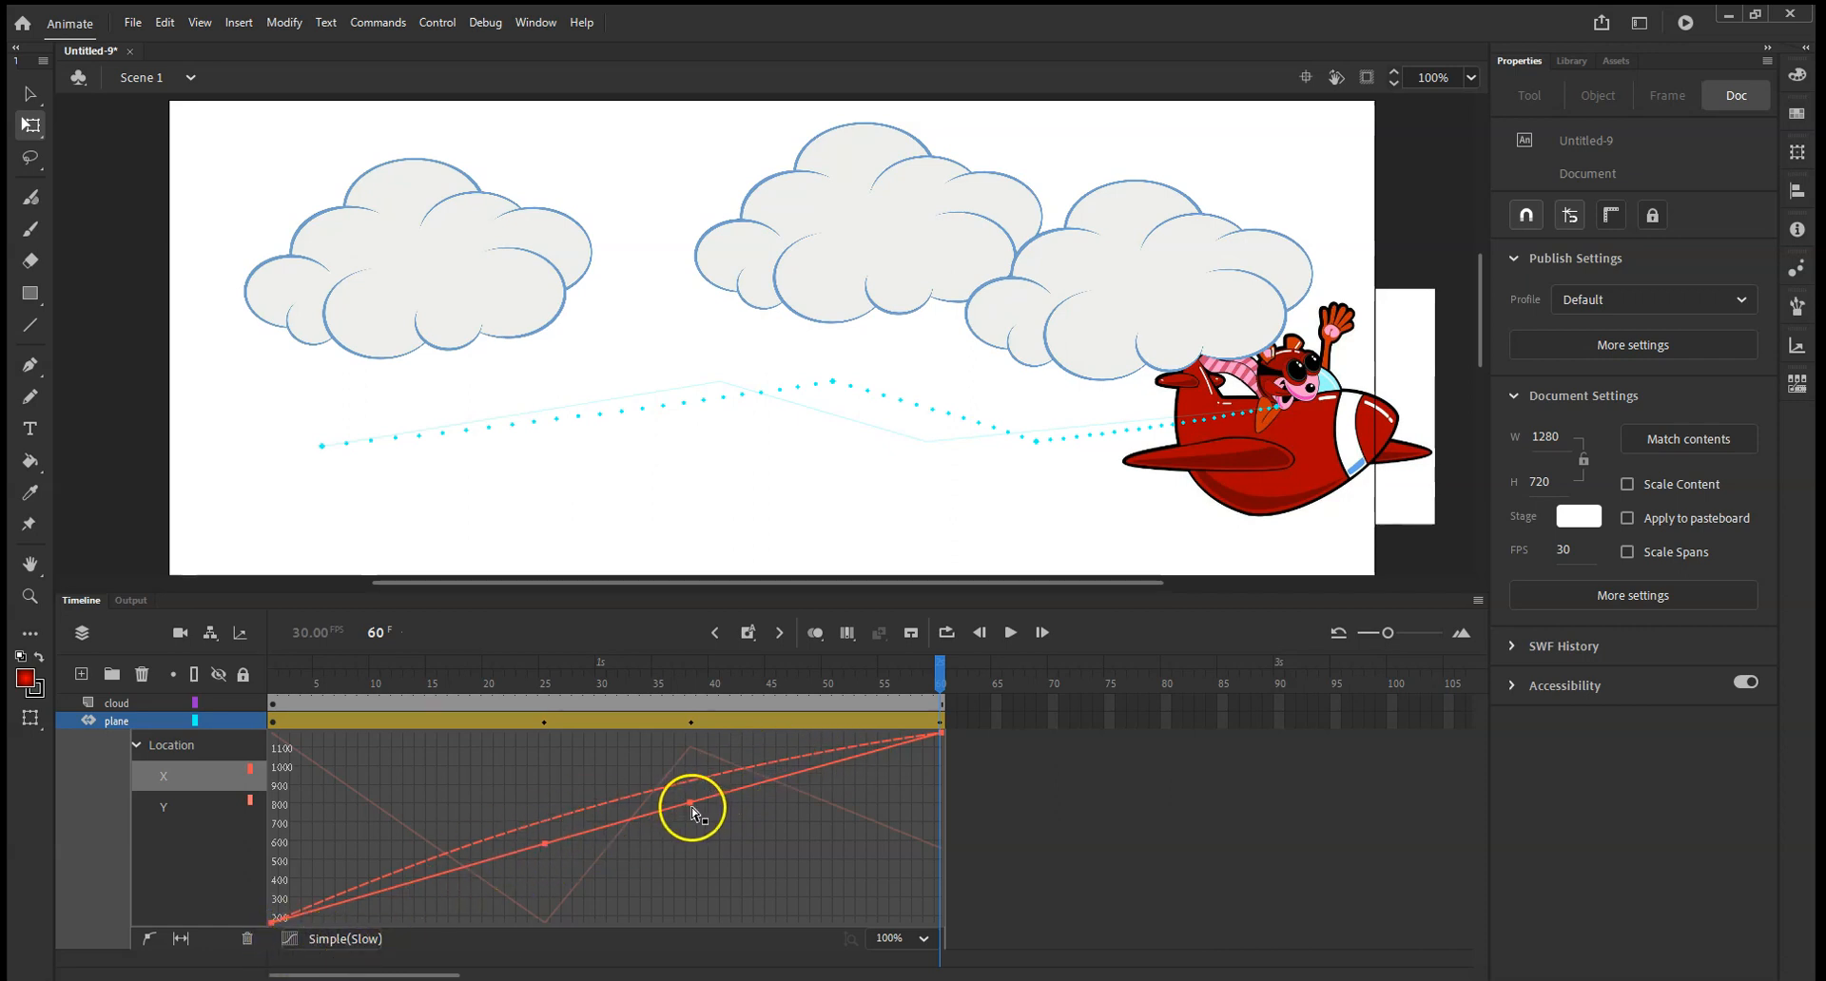
Try moving the plane's third X-location graph point to frame 39 at about 650, then undo it, playing the motion each time.
drag(691, 805, 699, 837)
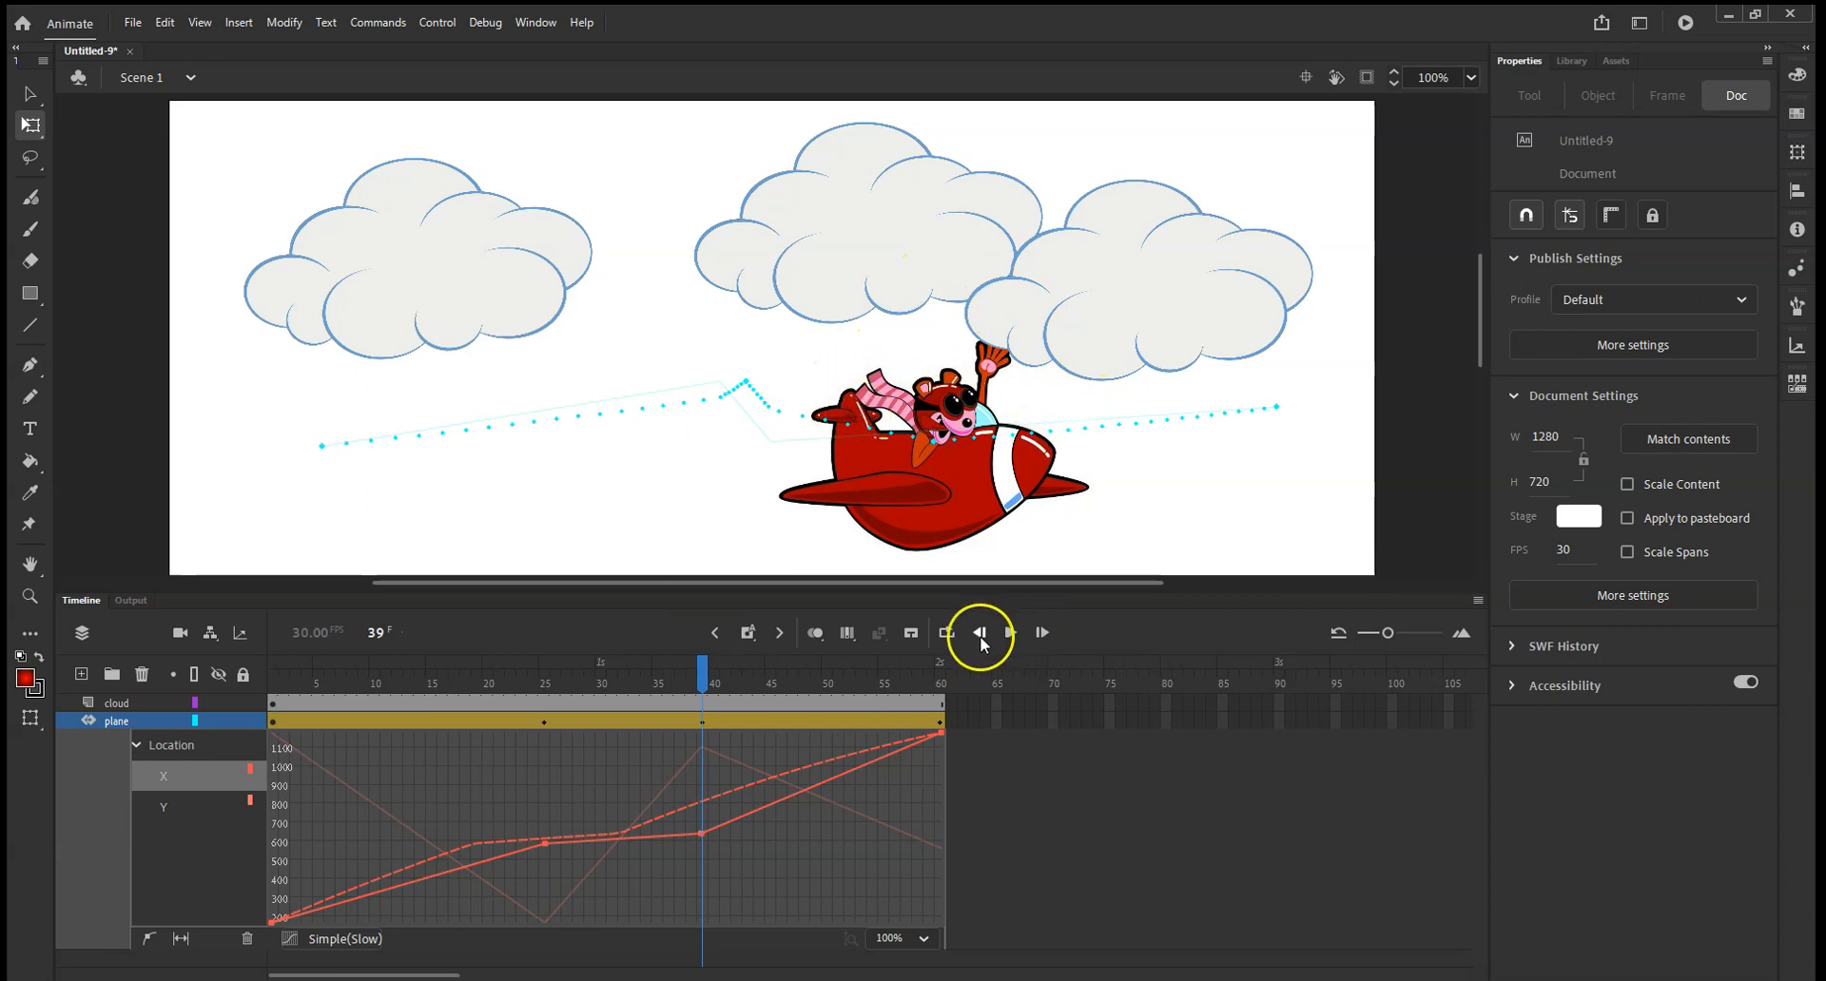
click(1012, 633)
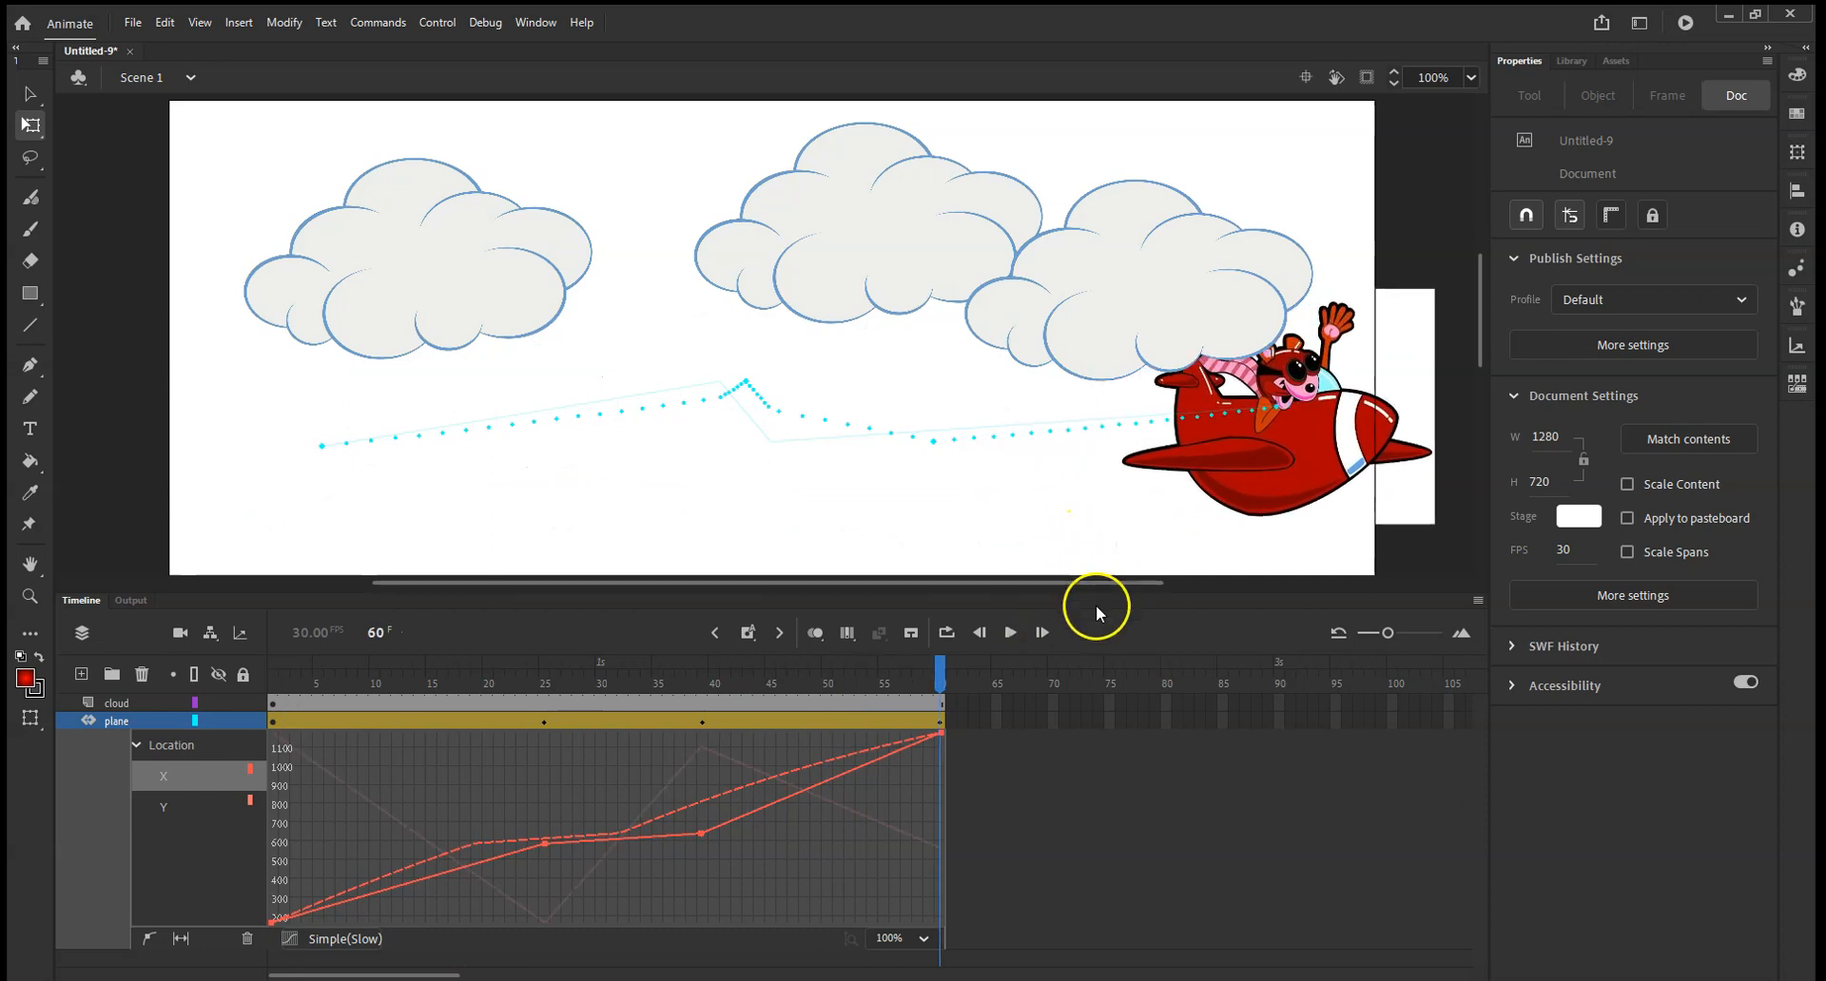
key(ctrl+z)
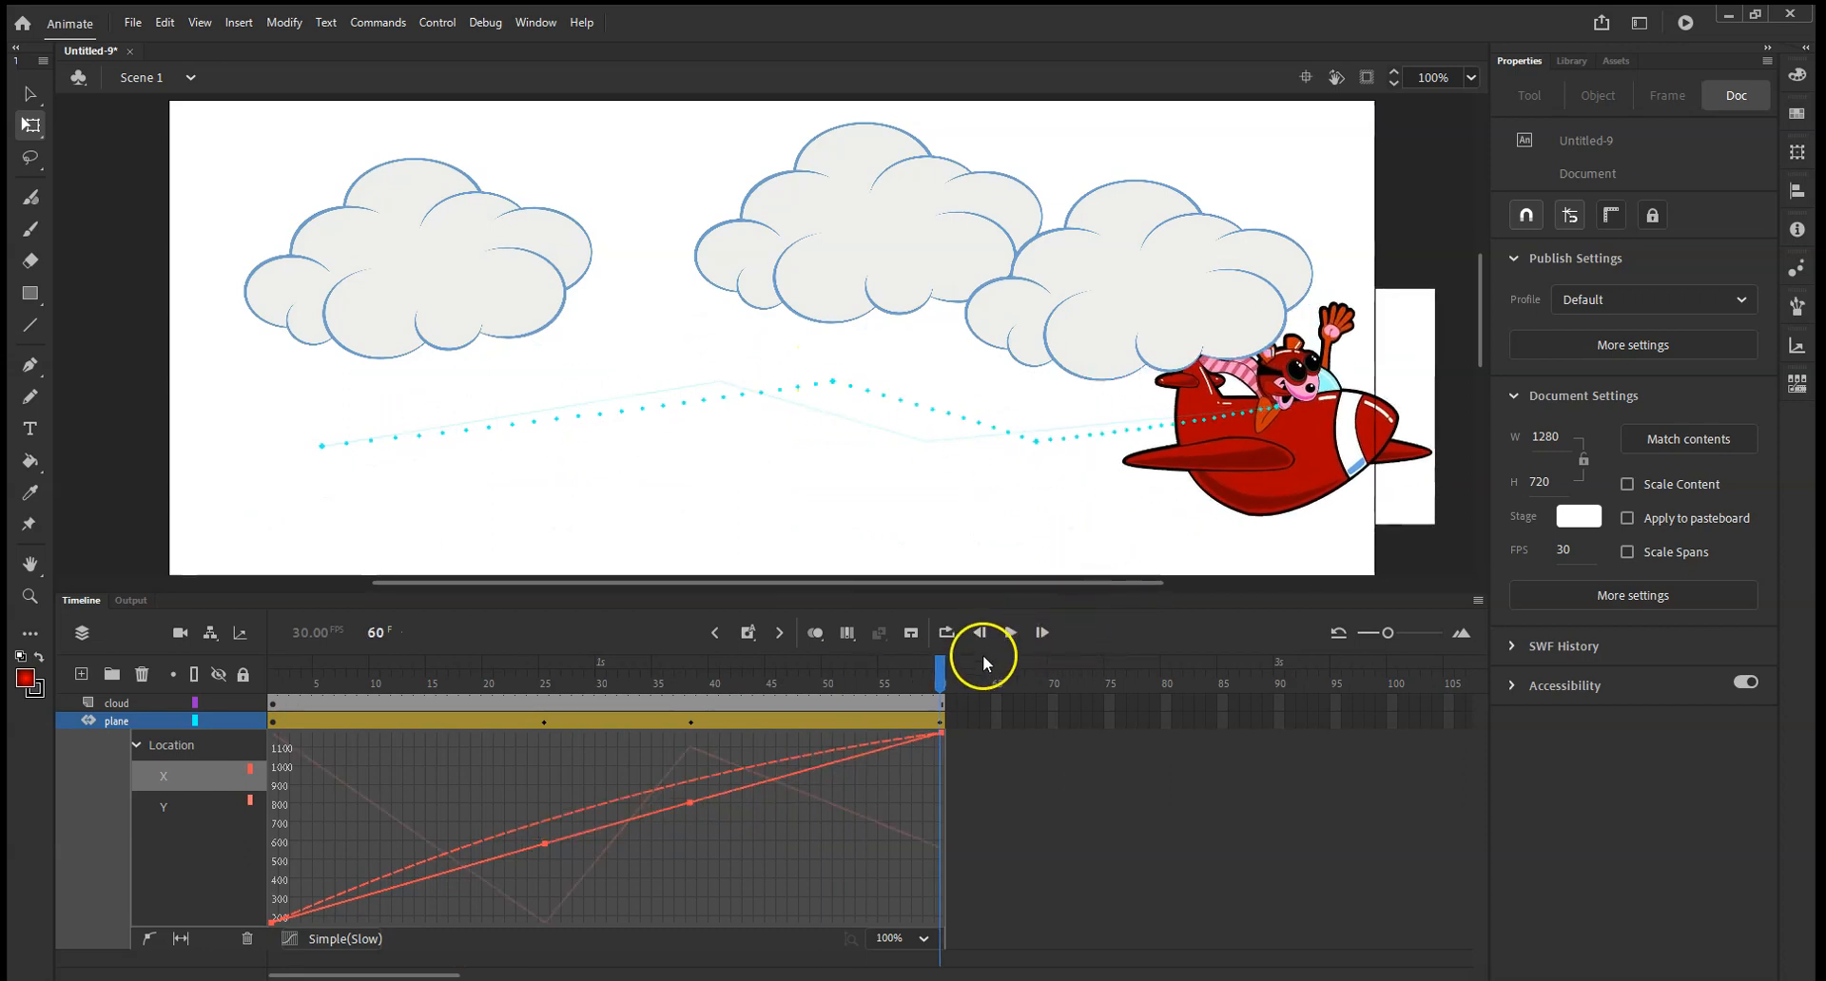
click(1006, 632)
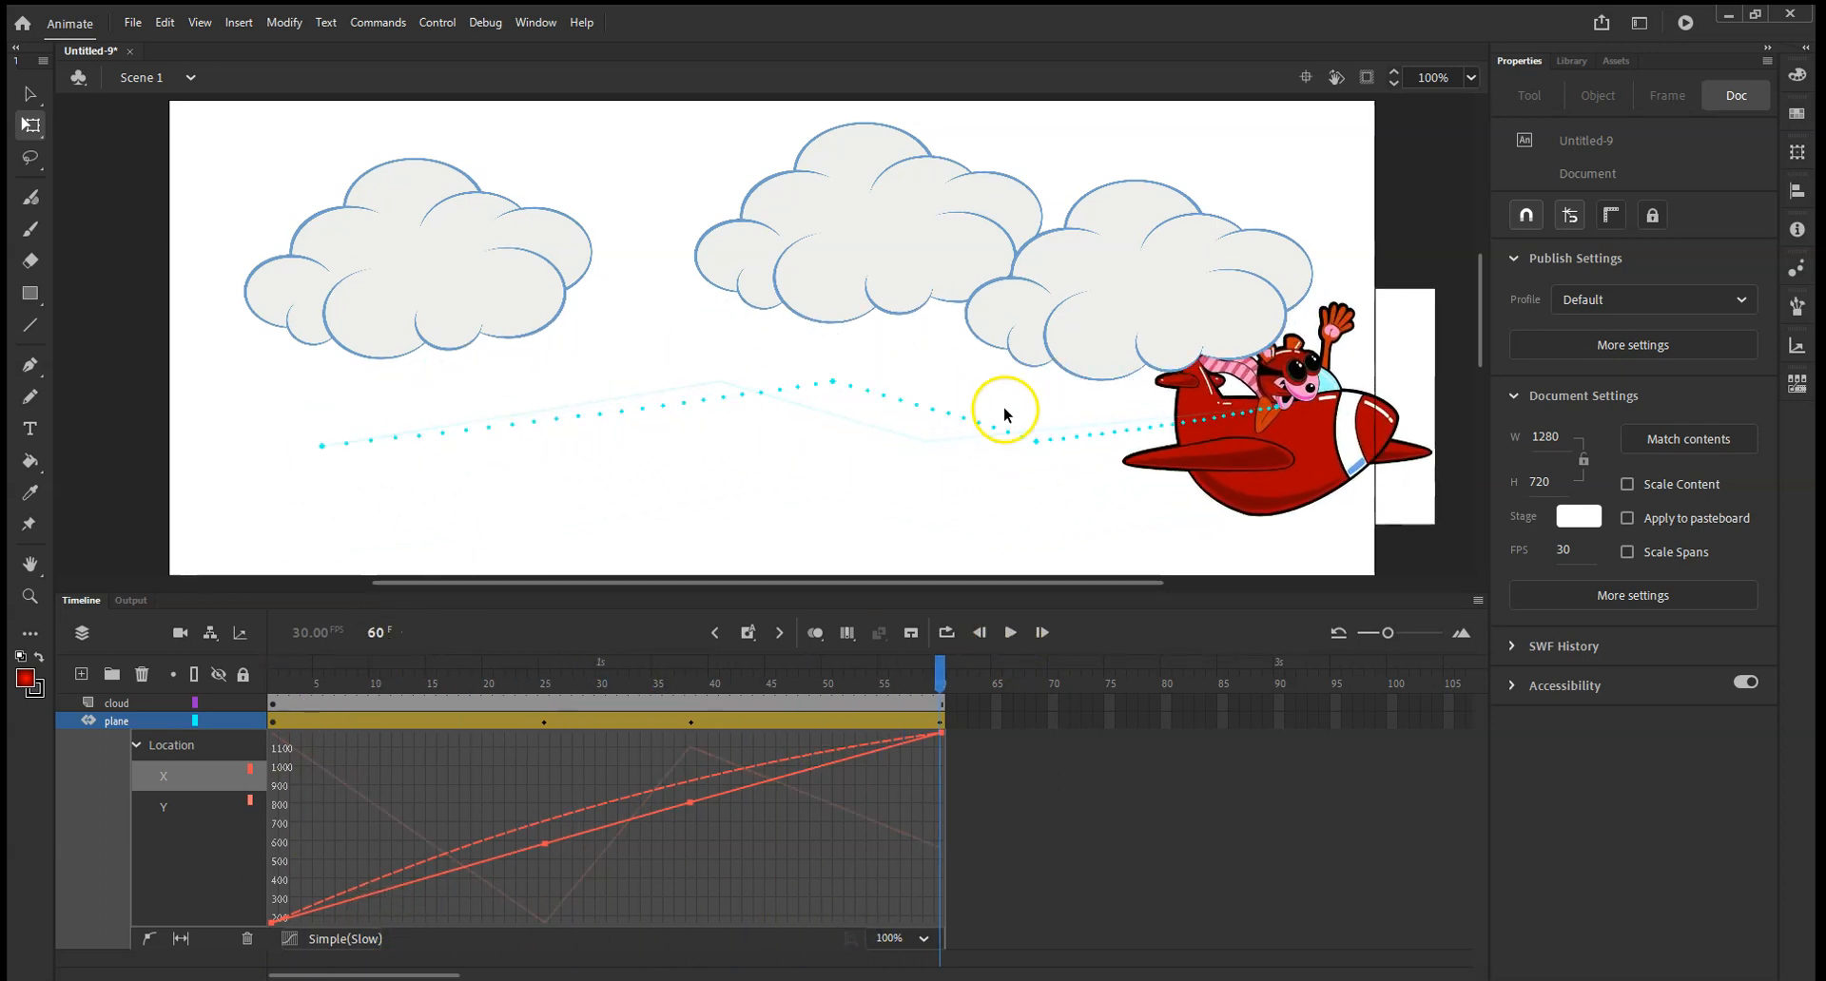
Set the plane's tween to No Ease and play the animation.
click(302, 942)
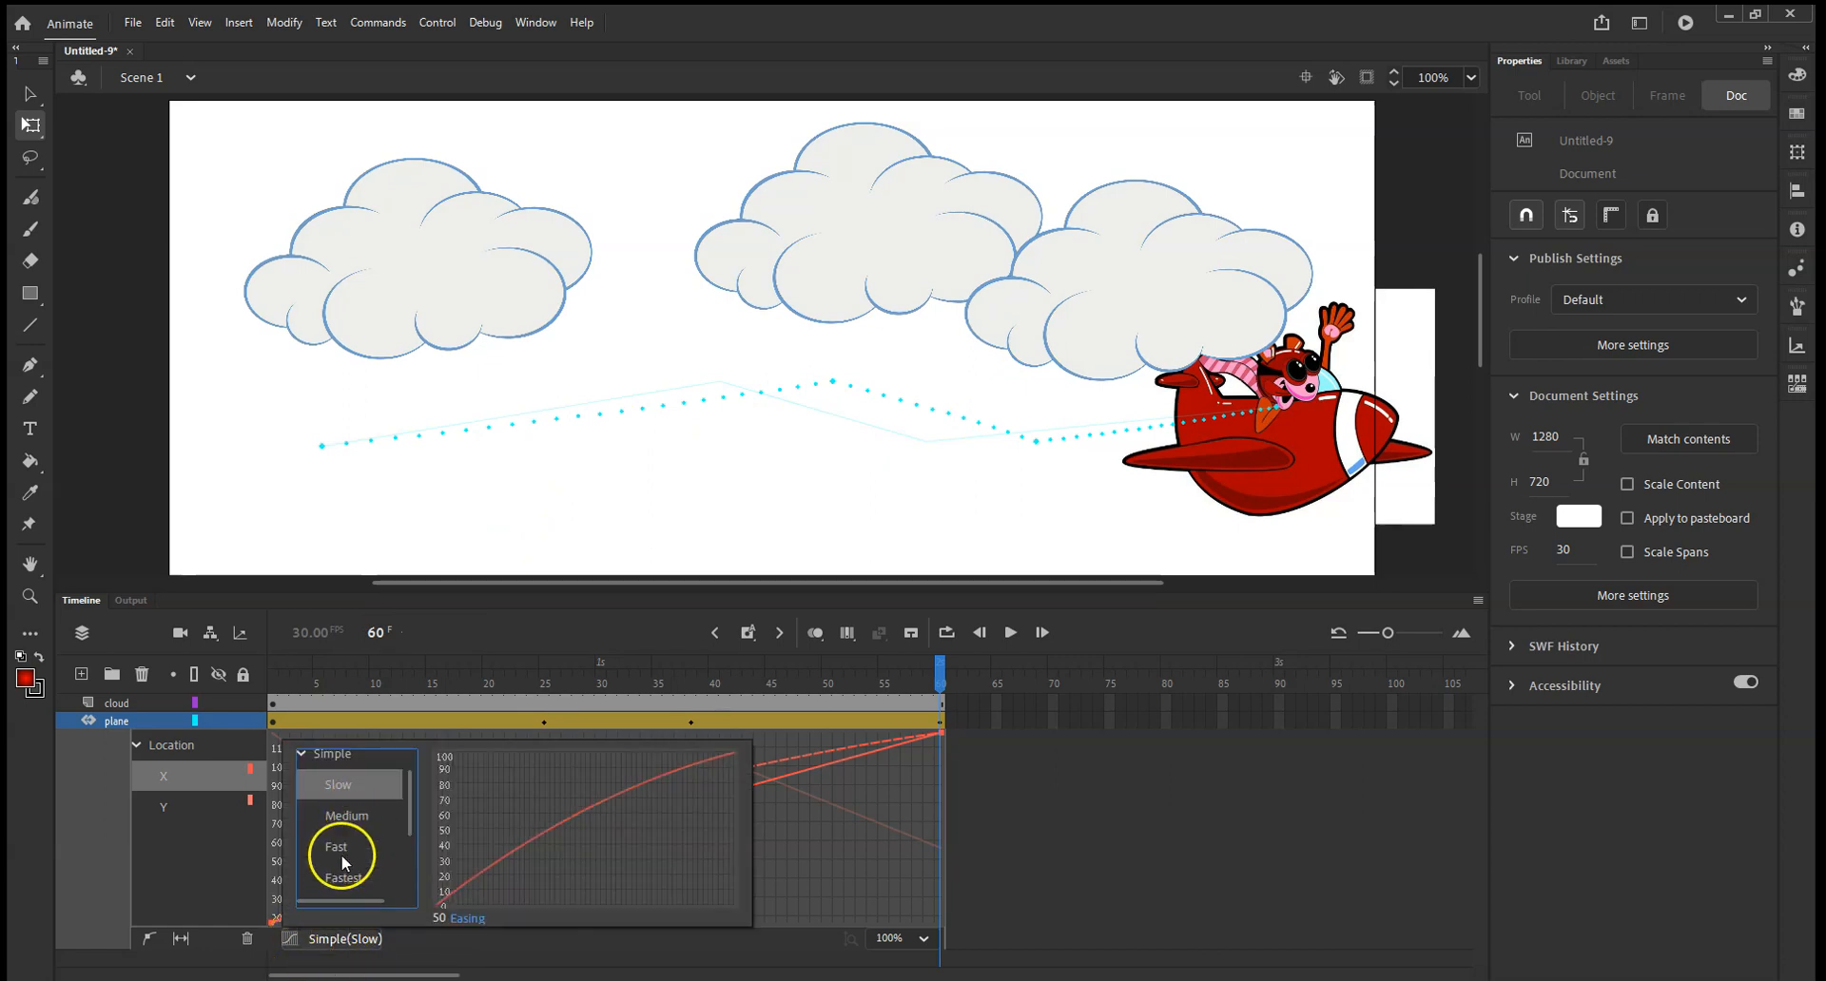
scroll(348, 837, up, 2)
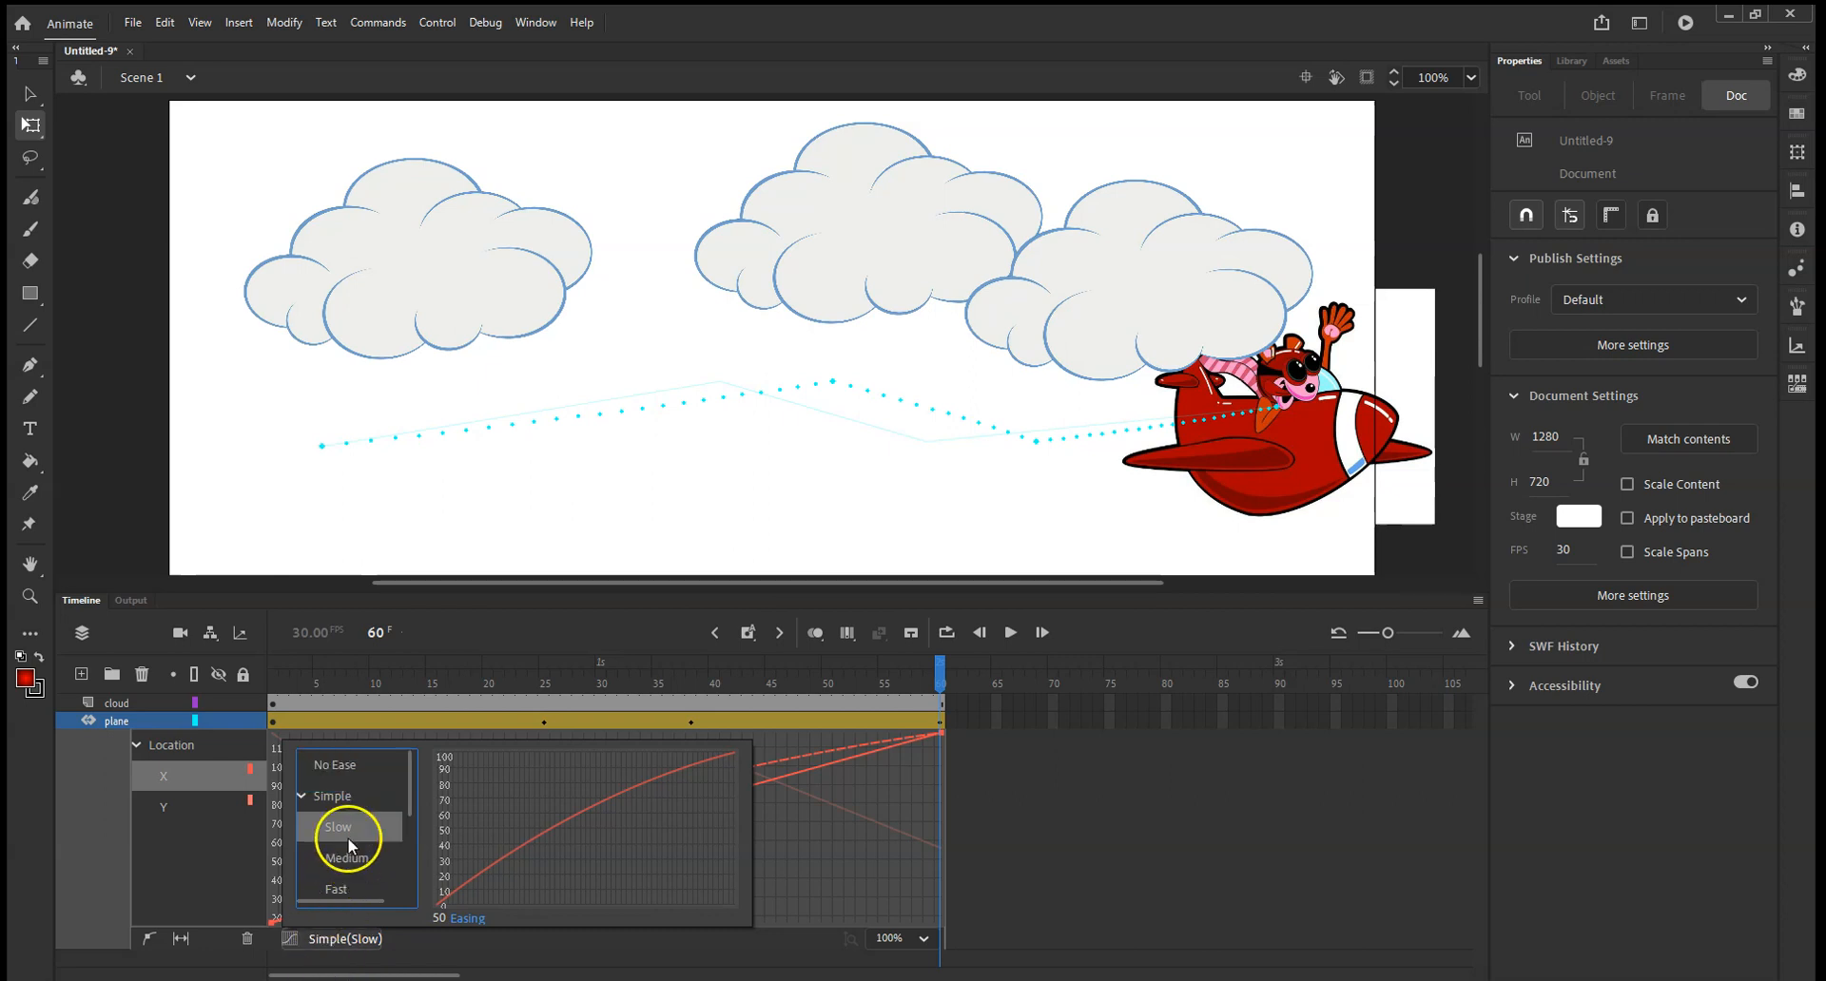
click(332, 767)
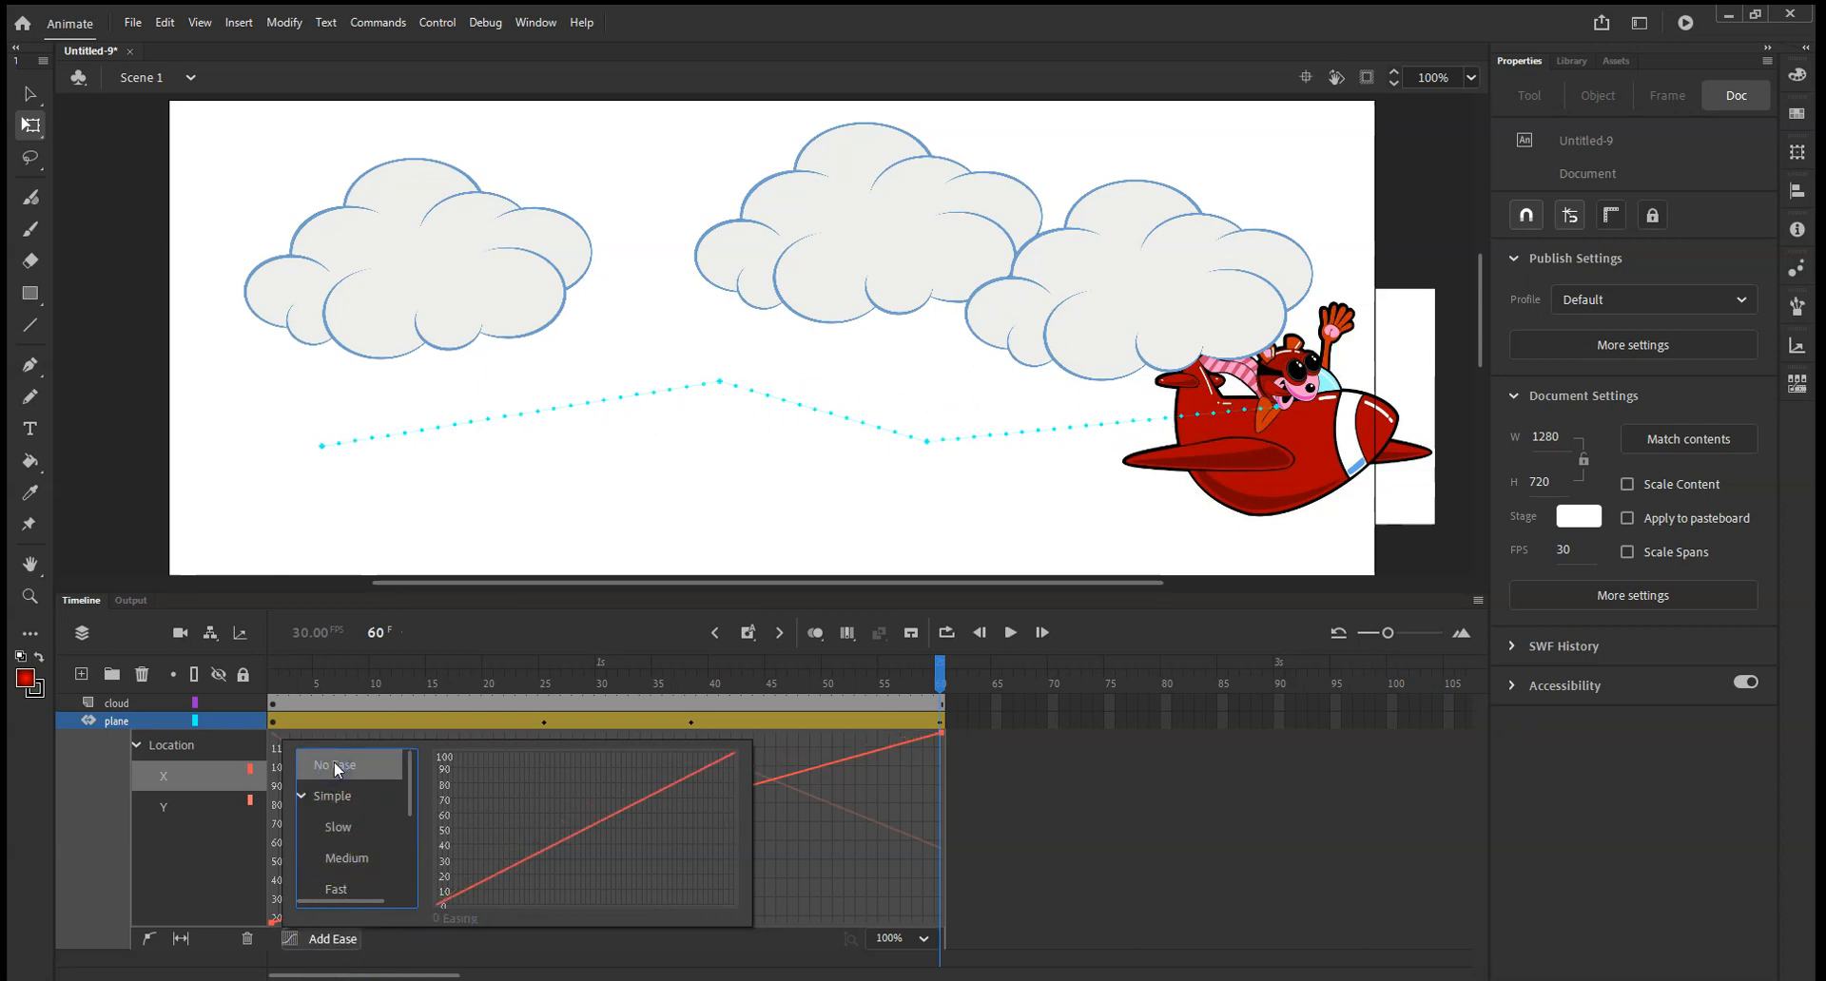
click(332, 766)
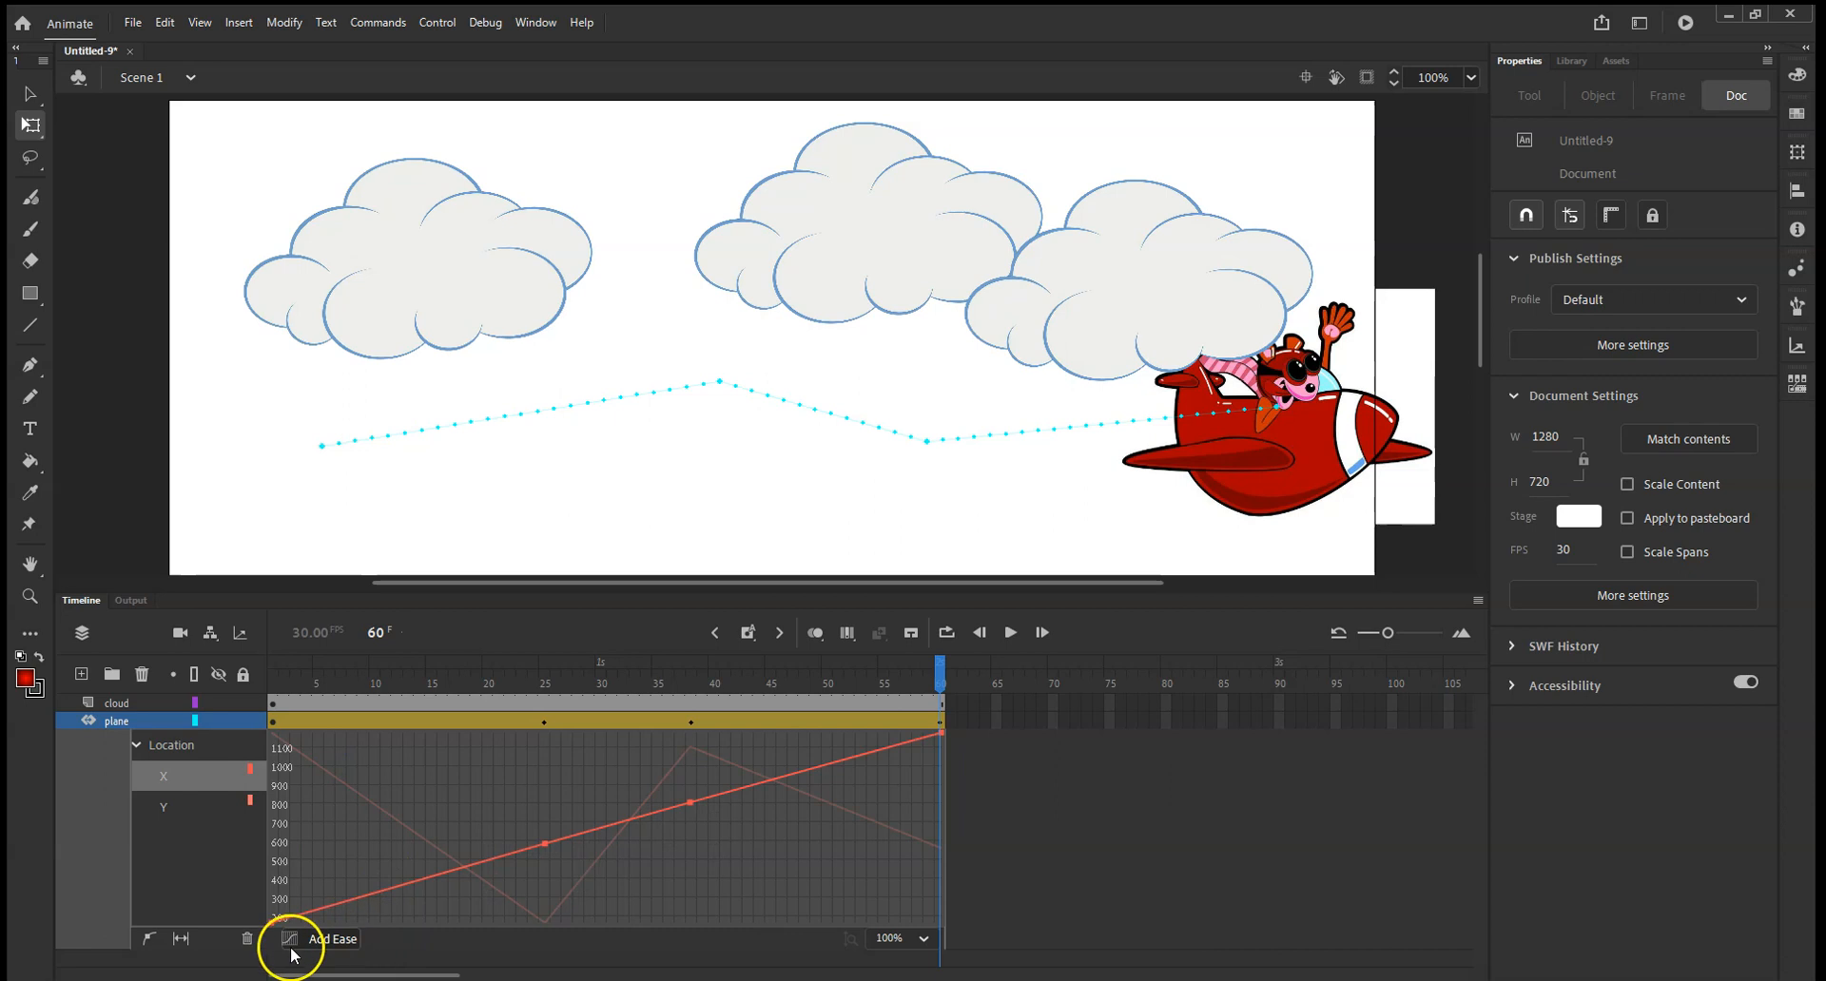
click(1012, 632)
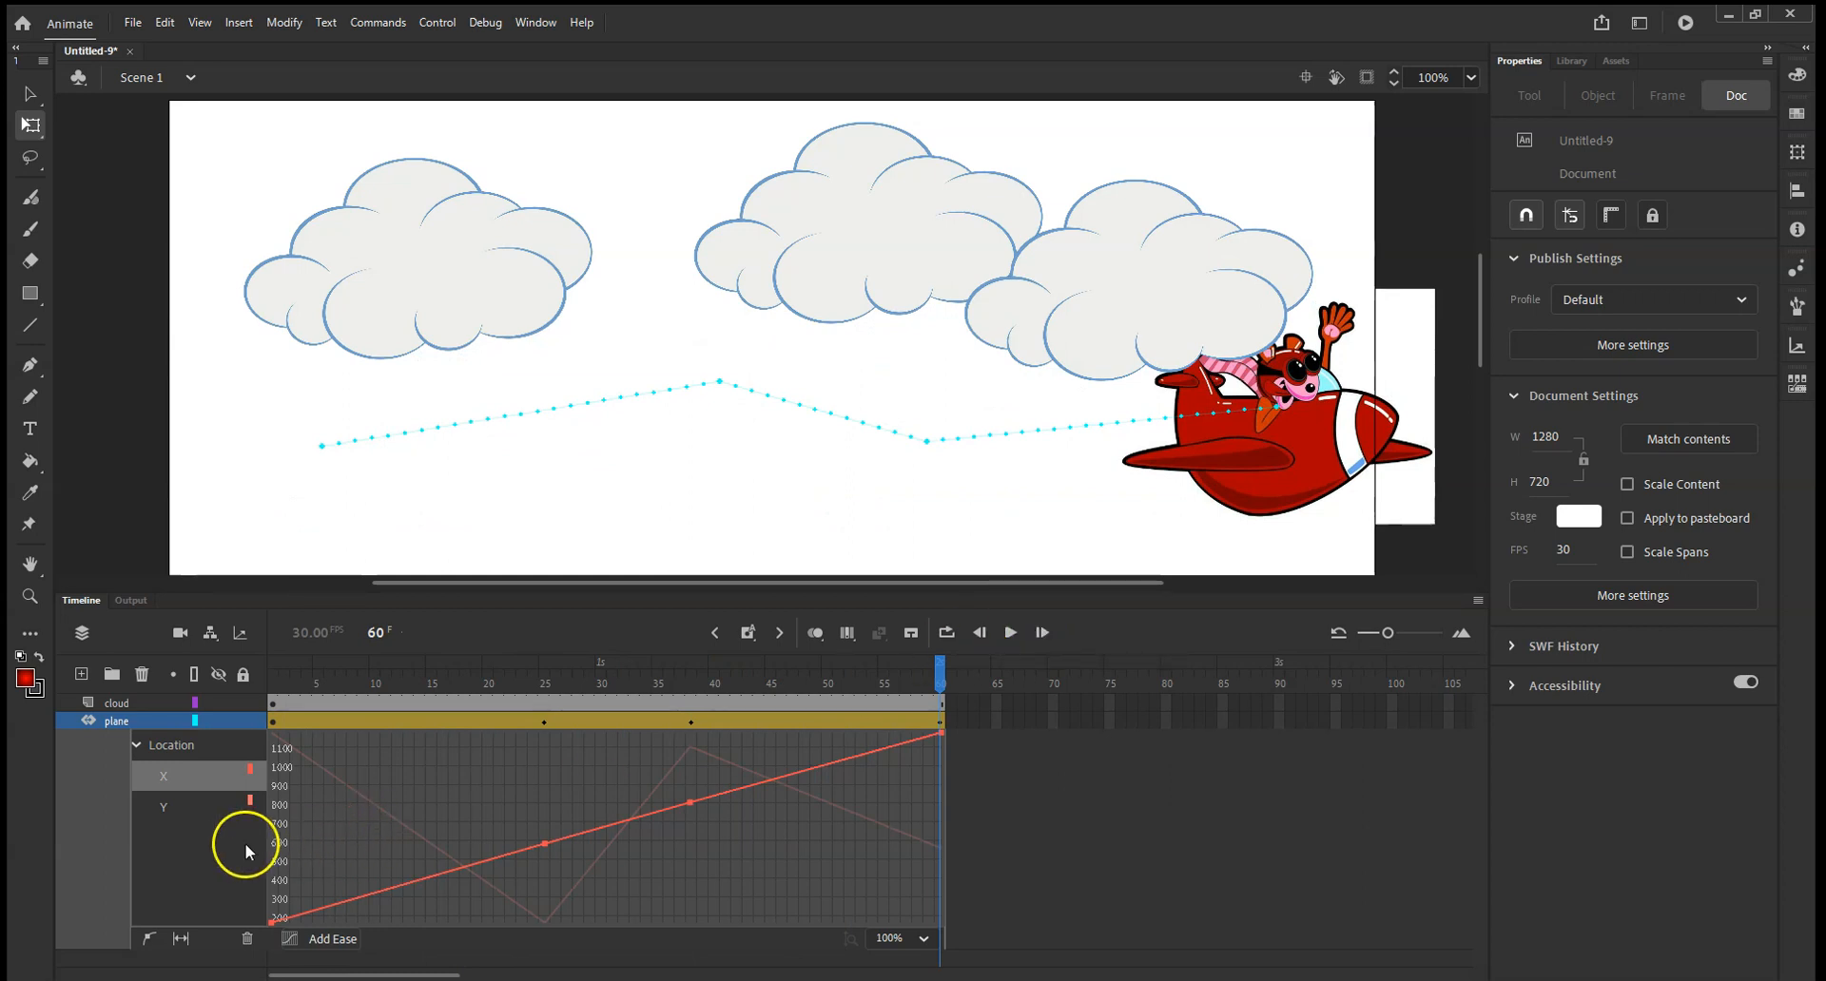
Compare the plane's X and Y location curves in the motion graph, finishing with the Y curve selected.
click(162, 816)
click(167, 776)
click(169, 805)
click(181, 776)
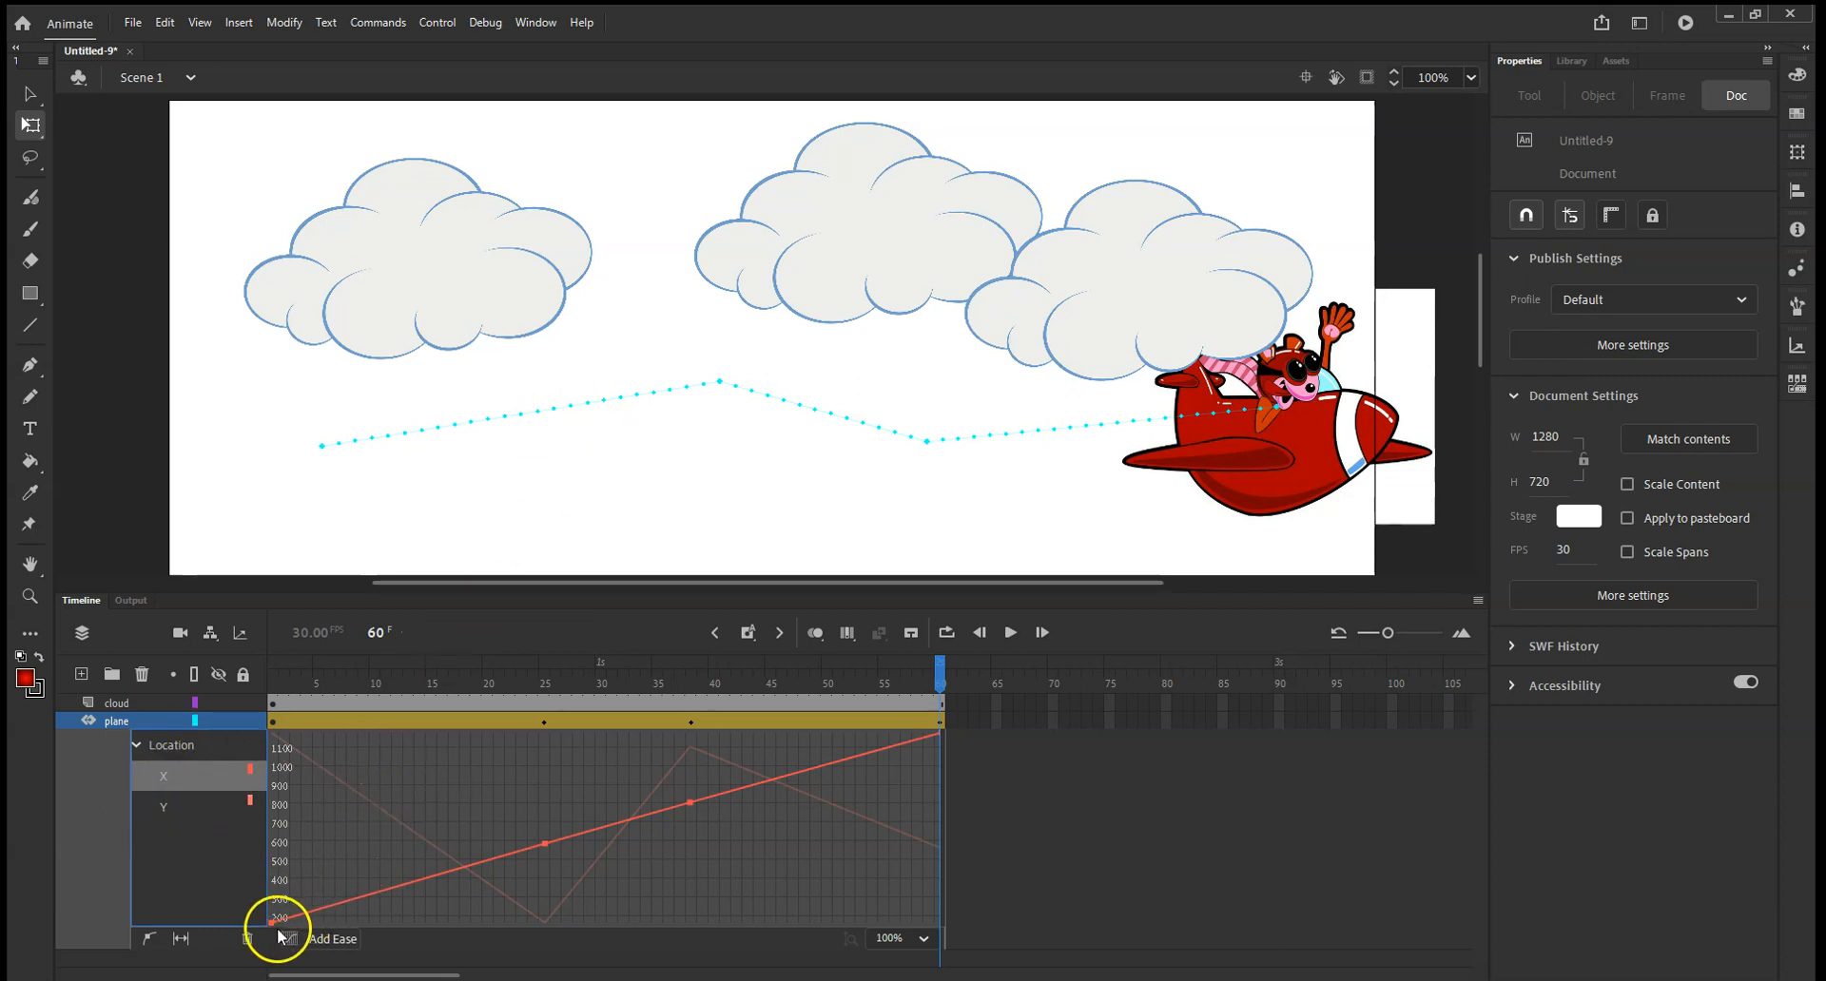
click(164, 805)
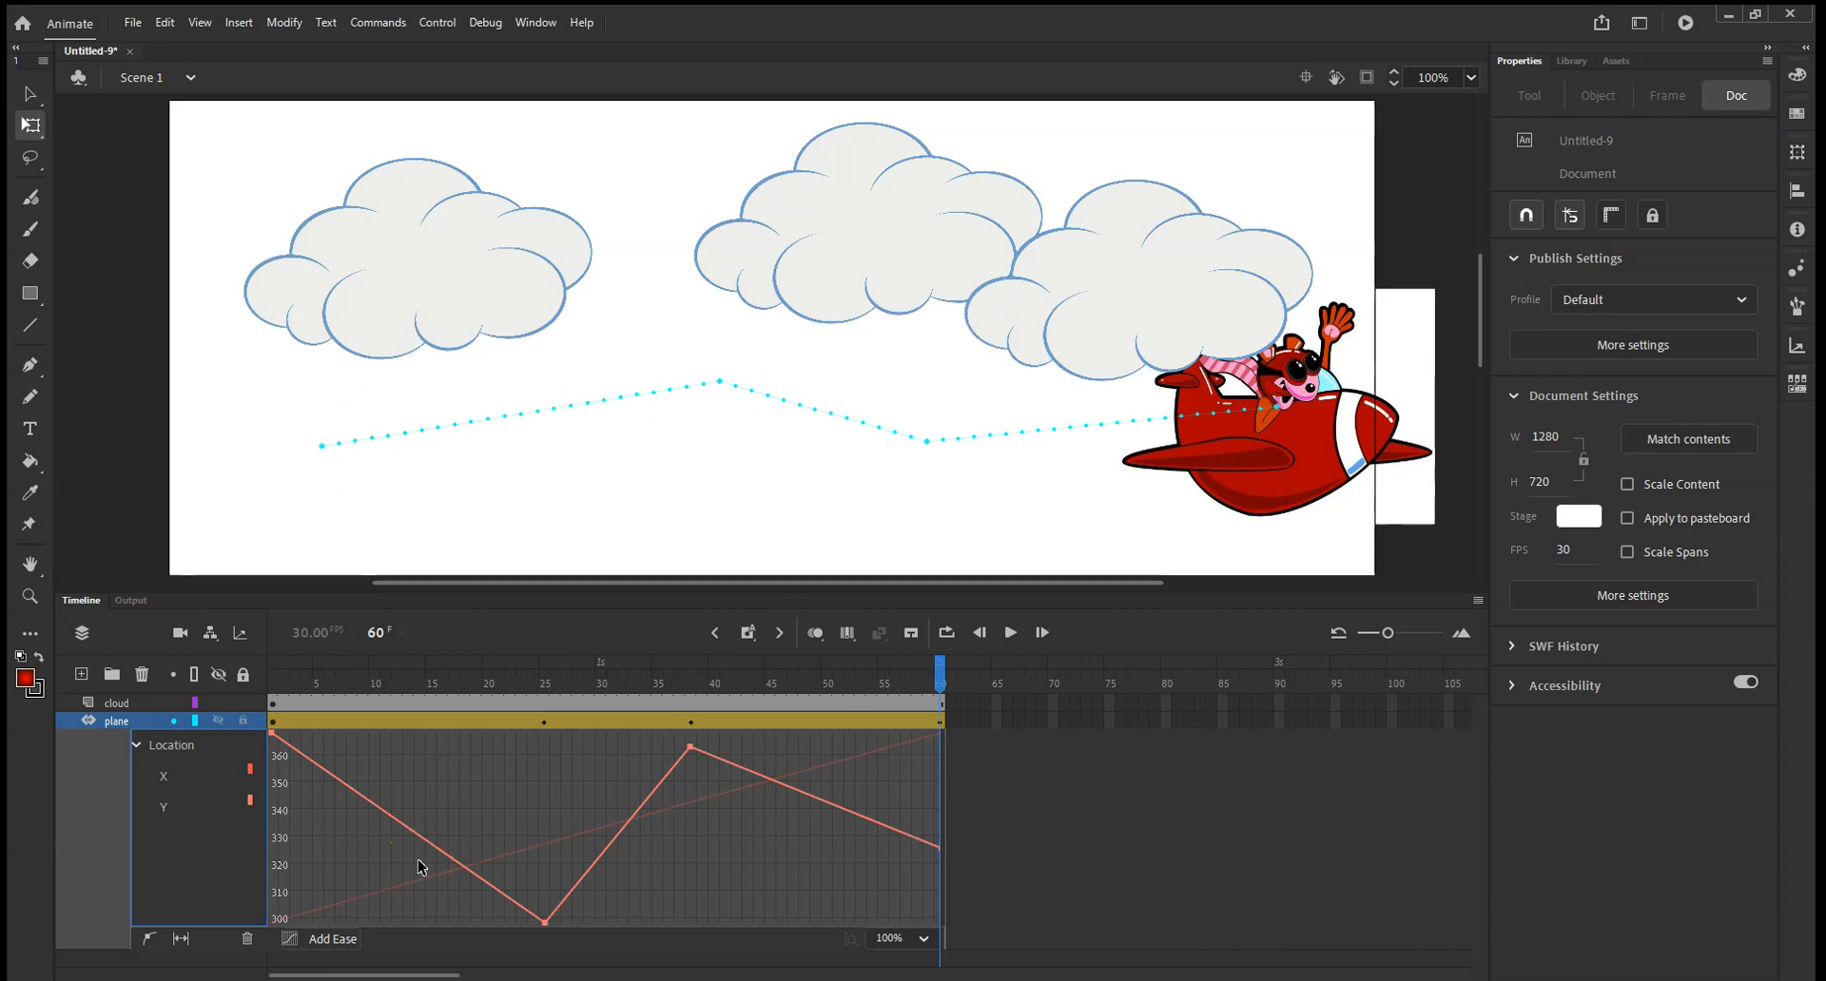
click(358, 898)
mouse_move(352, 888)
mouse_down()
mouse_move(343, 836)
mouse_move(337, 863)
mouse_up()
click(242, 361)
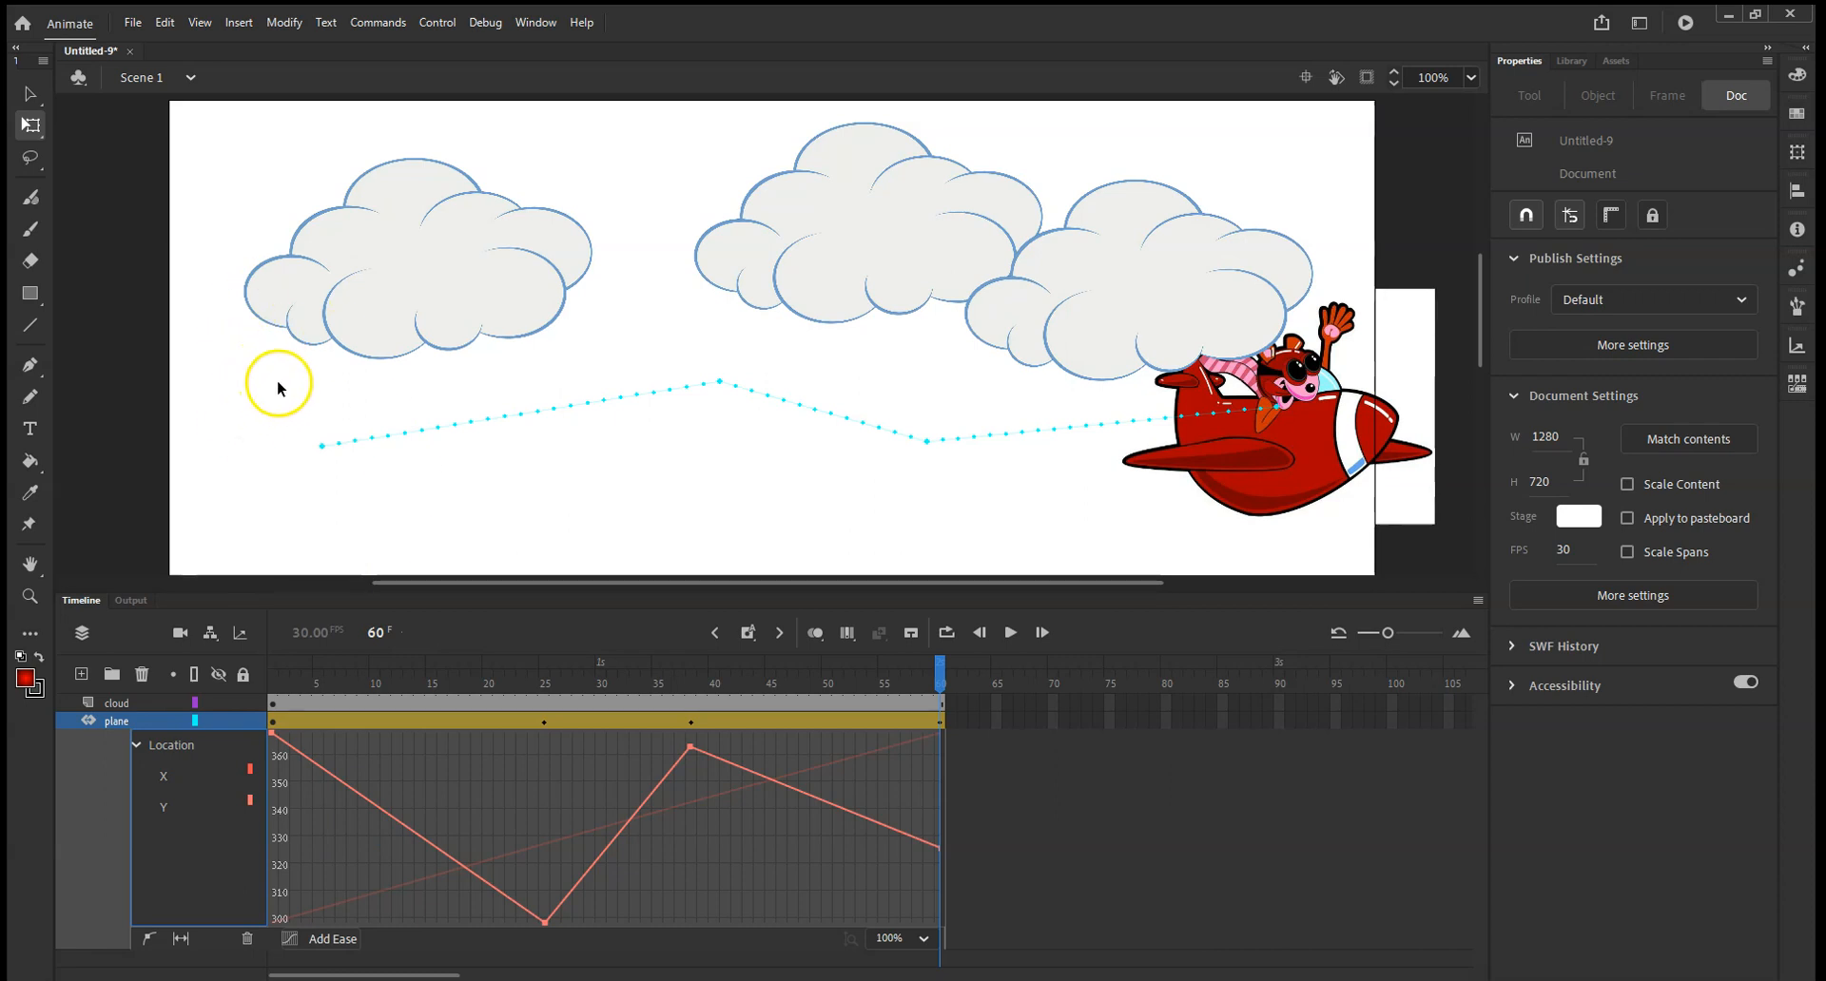